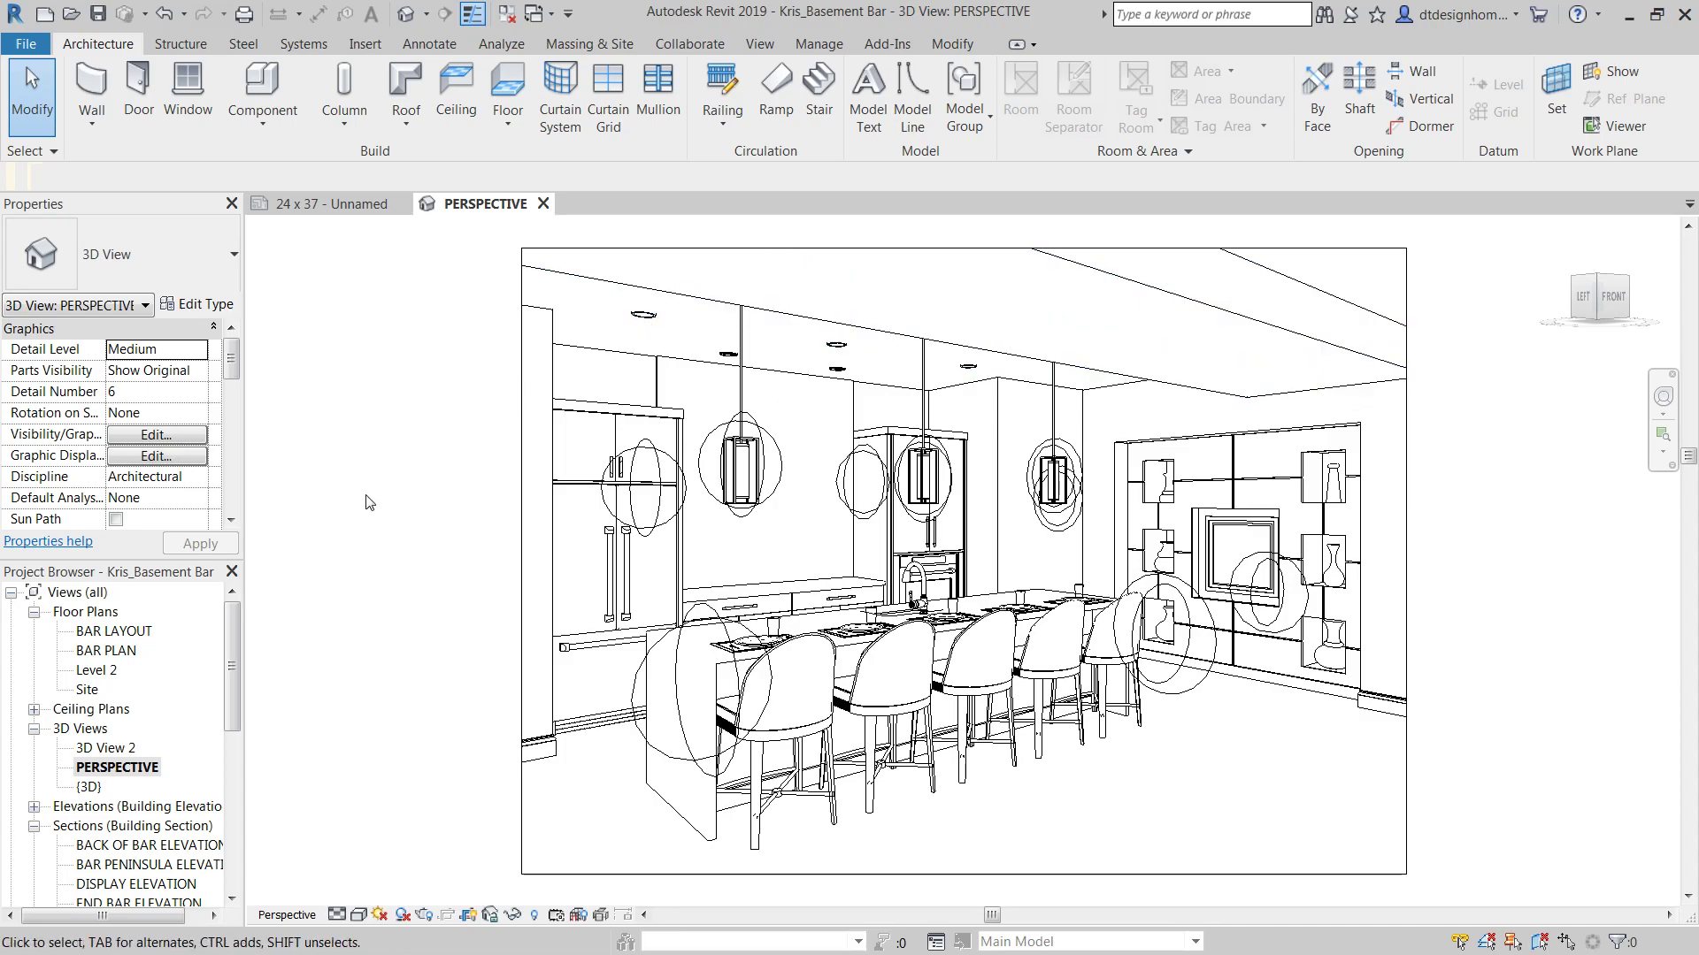
{"action": "left_click", "coordinate": [277, 92]}
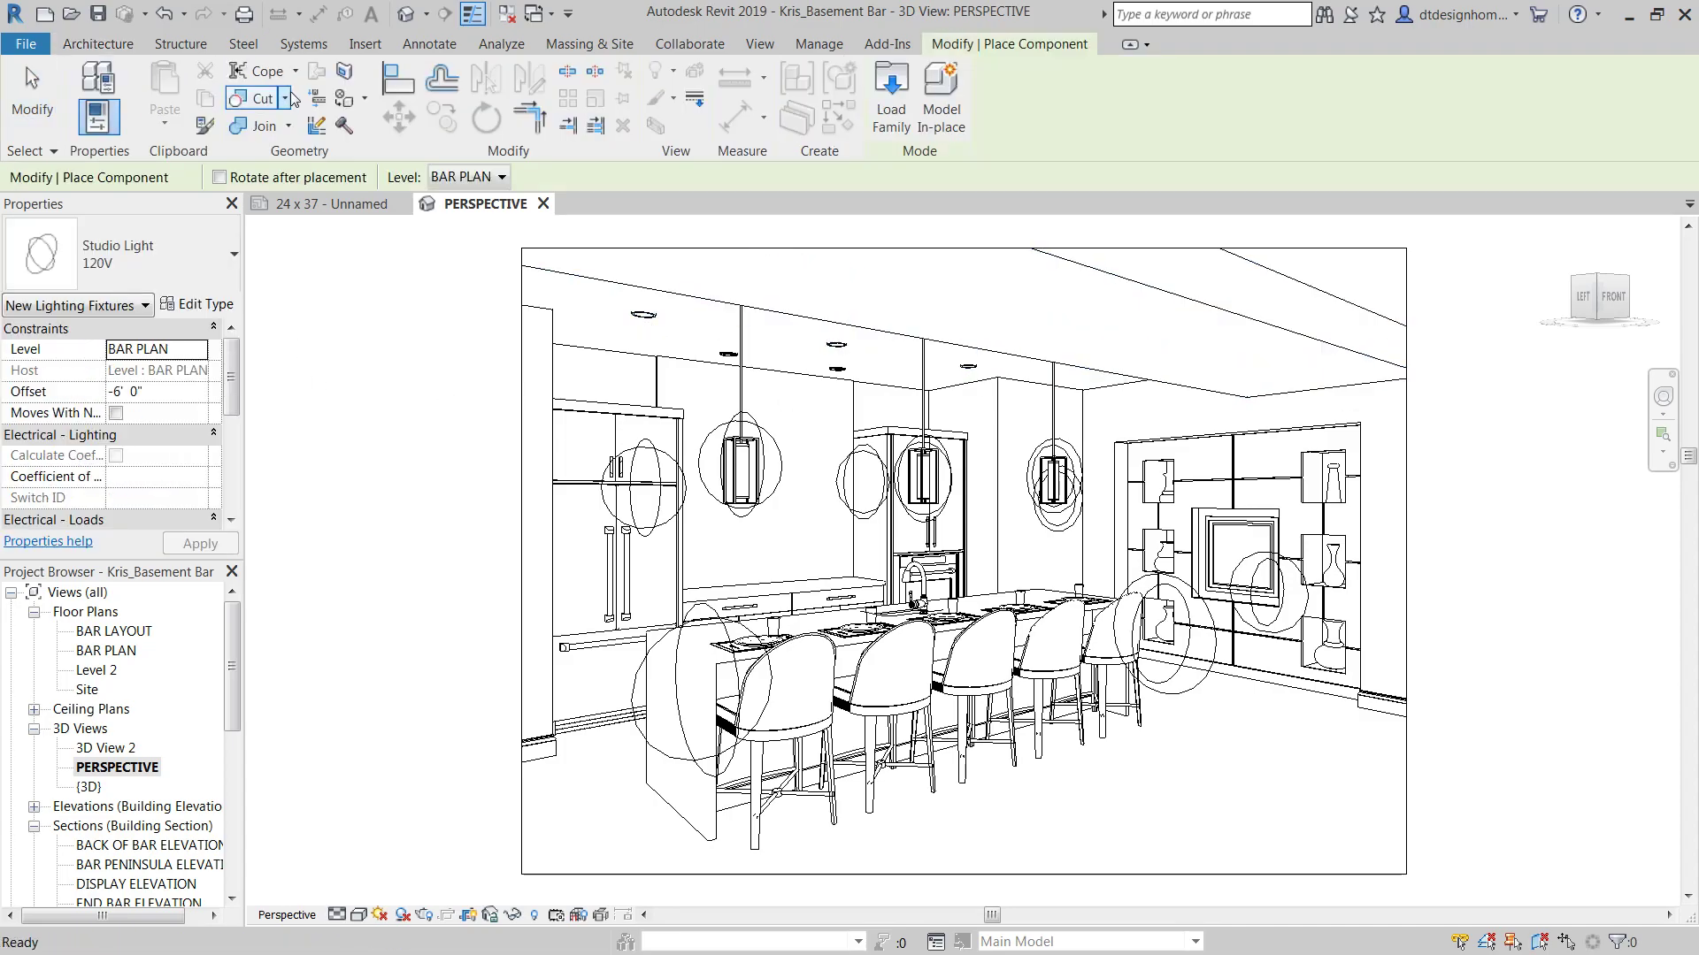
{"action": "left_click", "coordinate": [882, 117]}
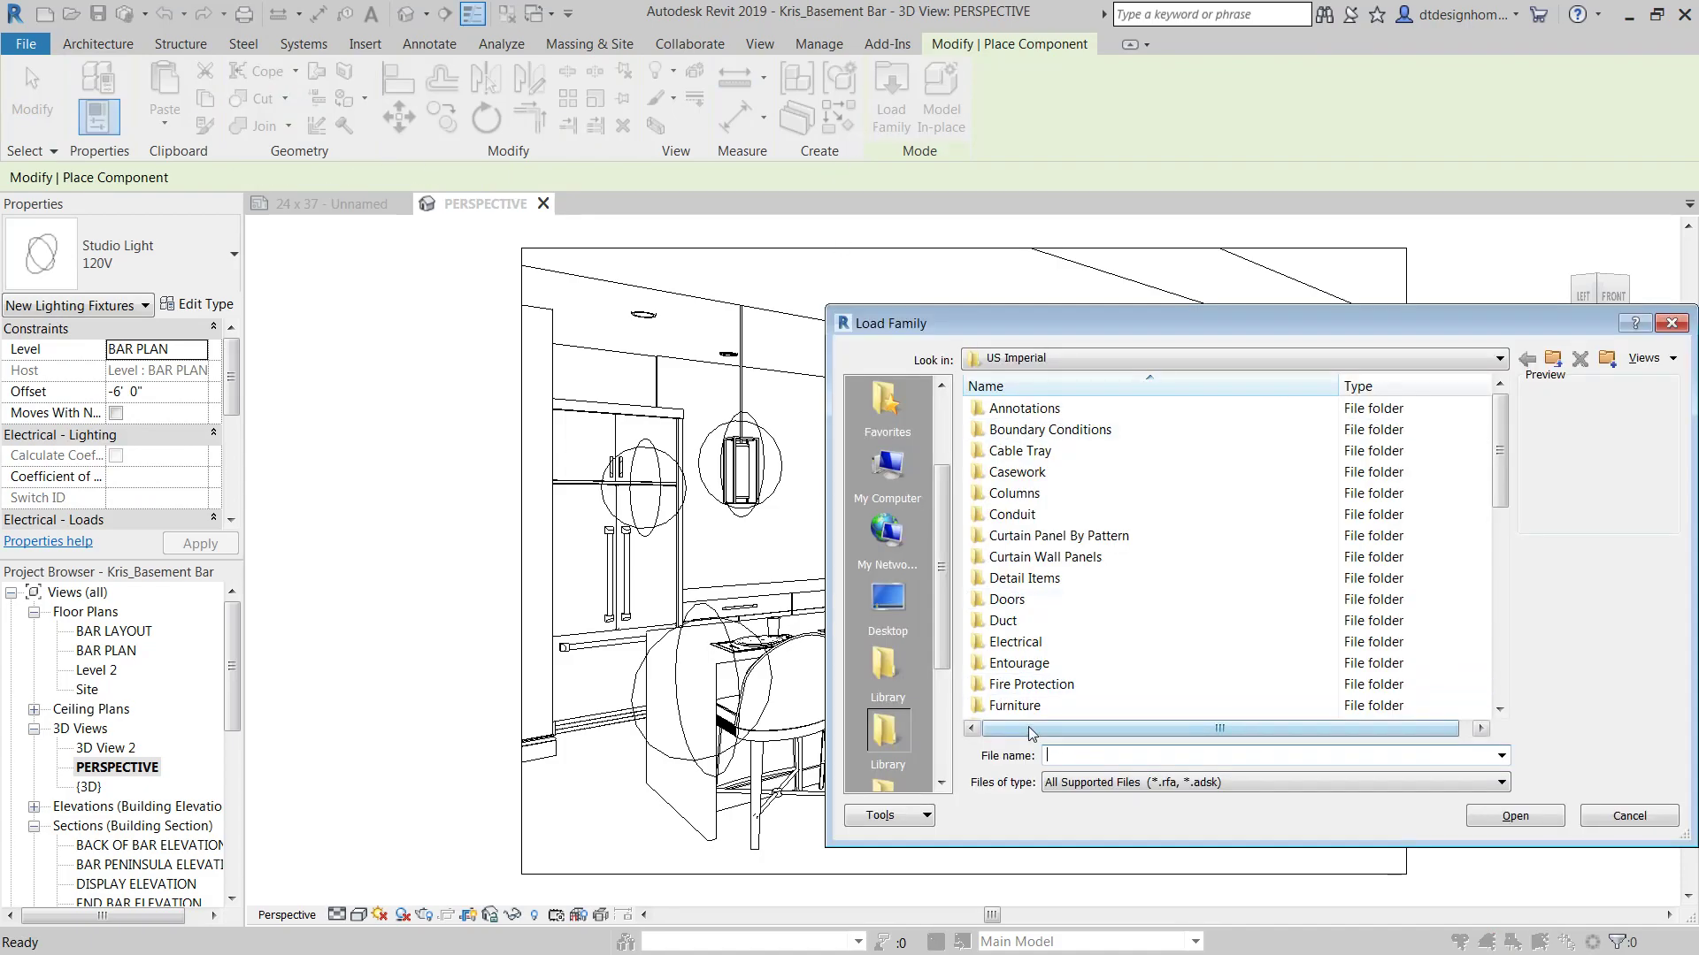
{"action": "left_click", "coordinate": [1018, 705]}
{"action": "scroll", "coordinate": [1021, 672], "scroll_direction": "down", "scroll_amount": 2}
{"action": "double_click", "coordinate": [1011, 621]}
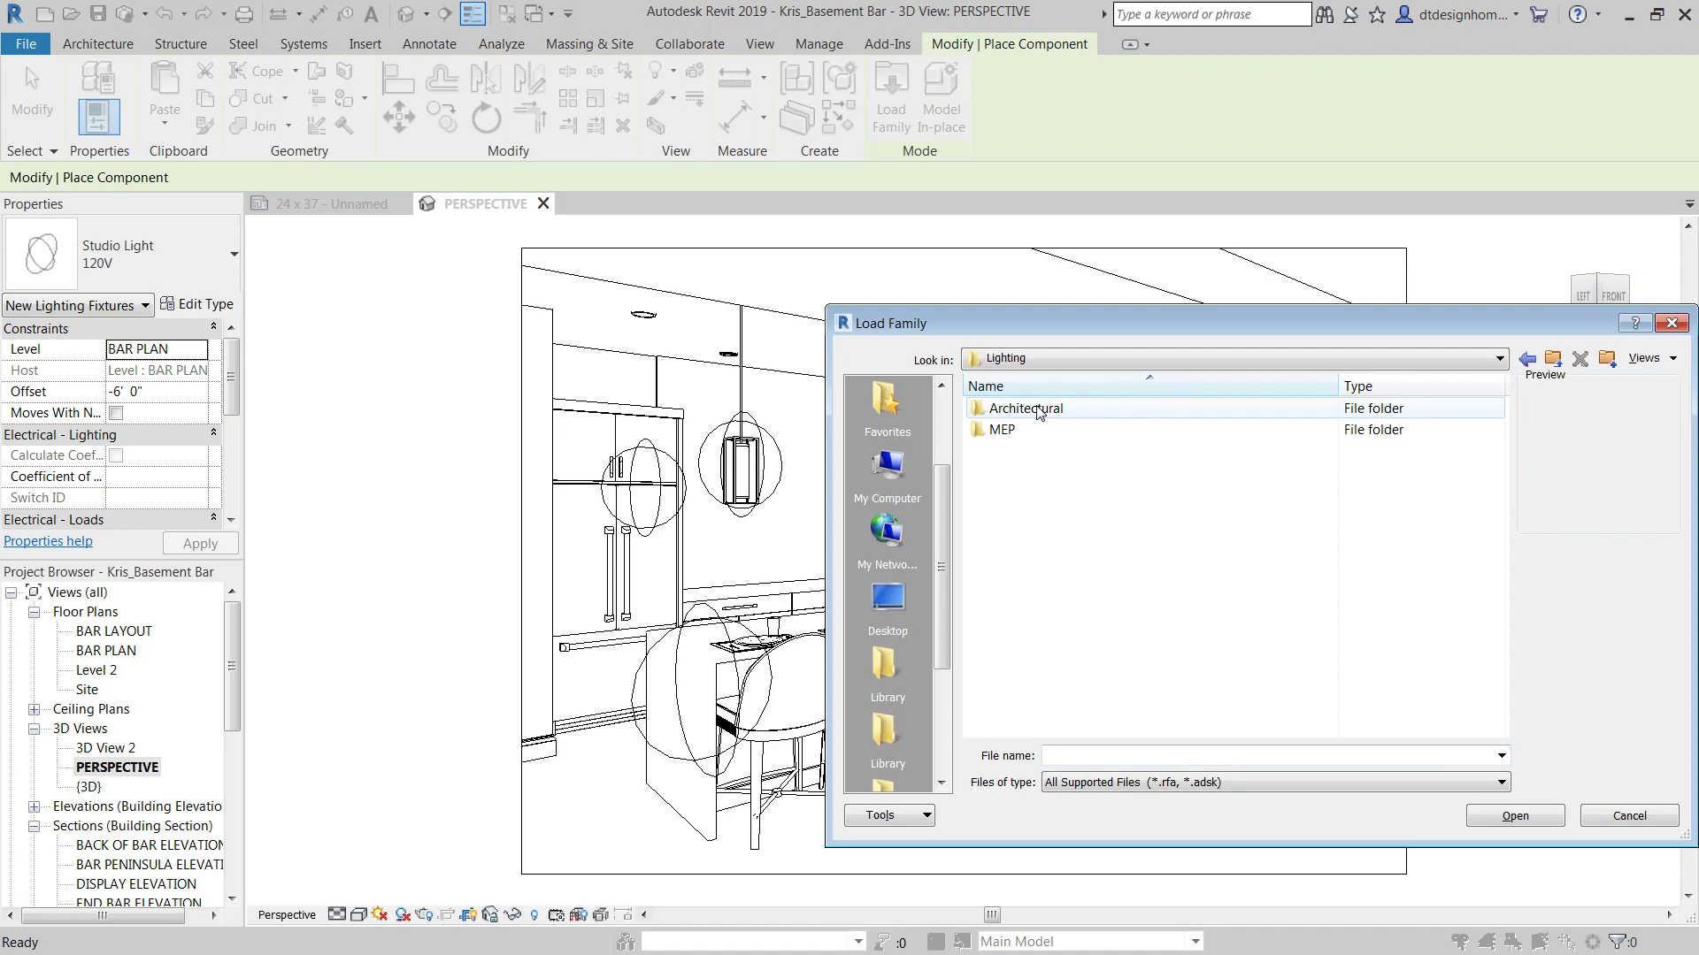
{"action": "double_click", "coordinate": [1040, 410]}
{"action": "double_click", "coordinate": [1014, 431]}
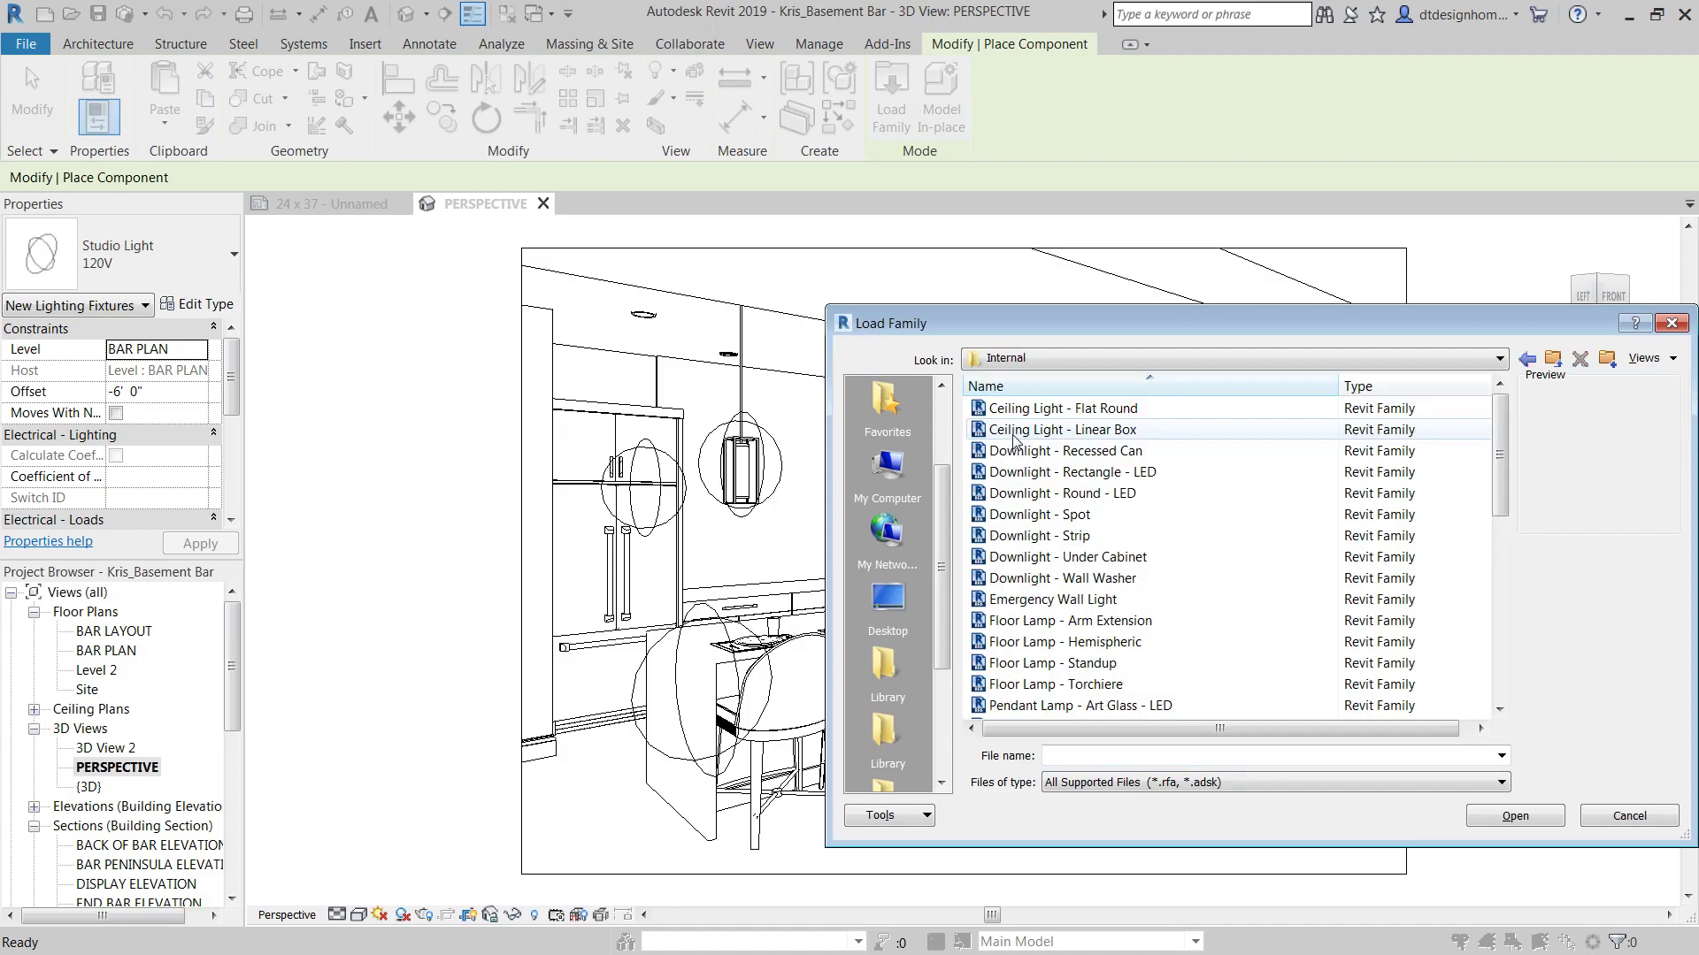
{"action": "scroll", "coordinate": [1121, 501], "scroll_direction": "down", "scroll_amount": 8}
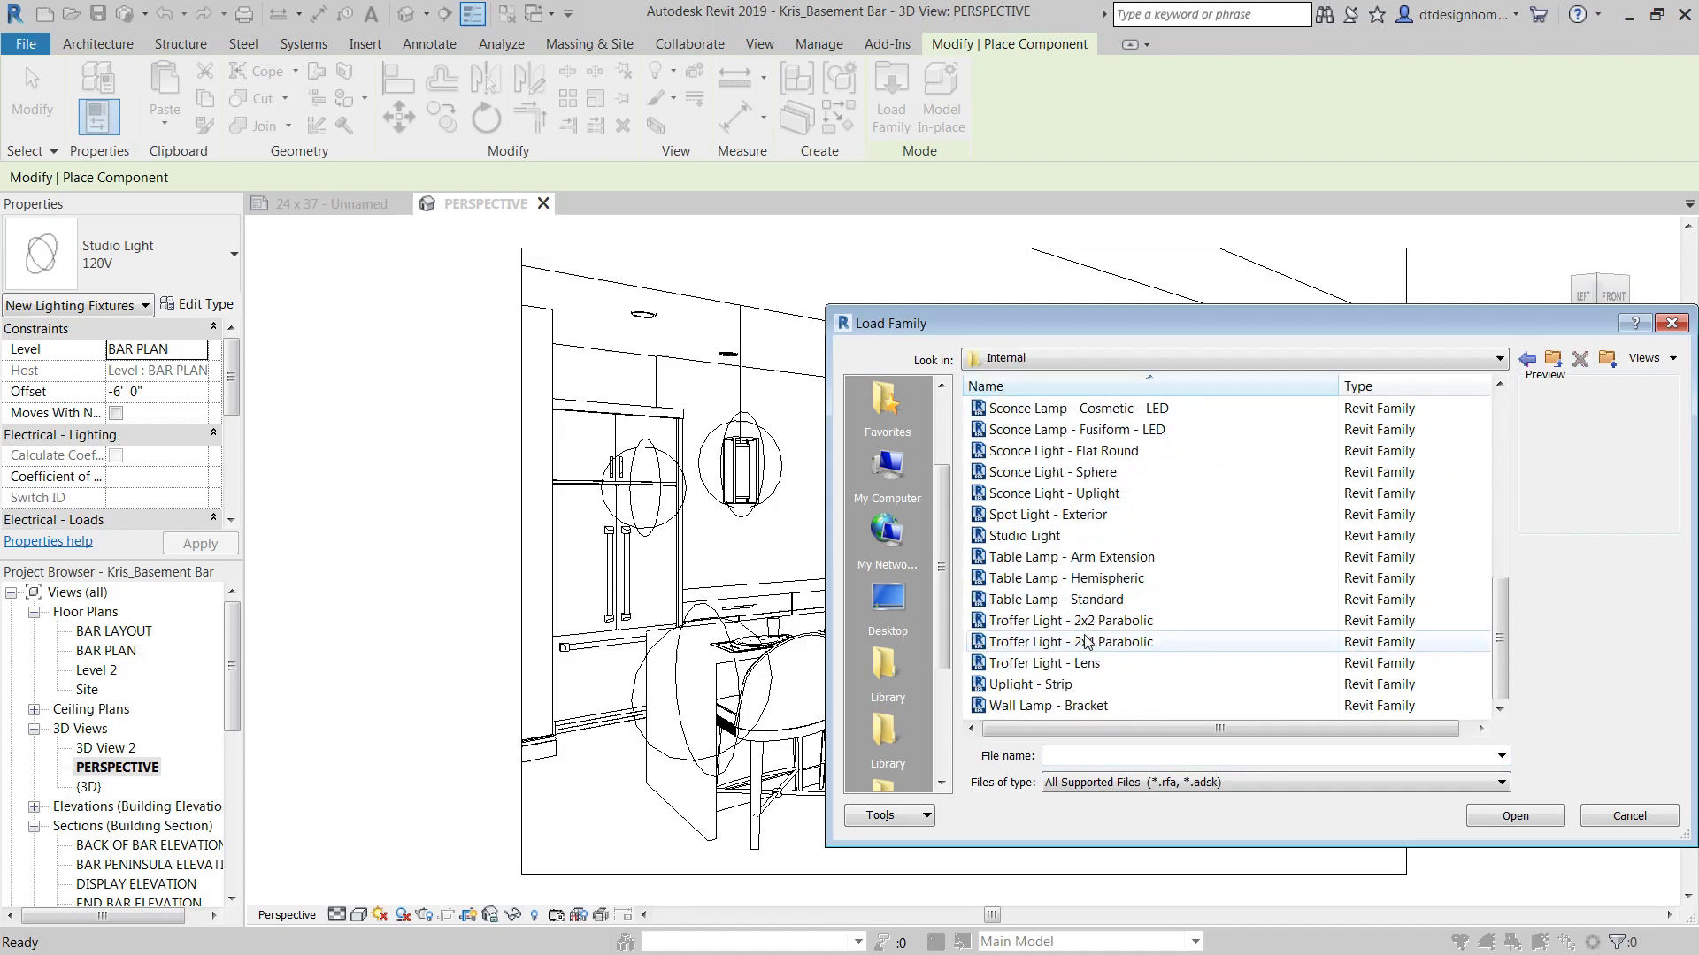
{"action": "scroll", "coordinate": [1132, 482], "scroll_direction": "up", "scroll_amount": 8}
{"action": "left_click", "coordinate": [1142, 453]}
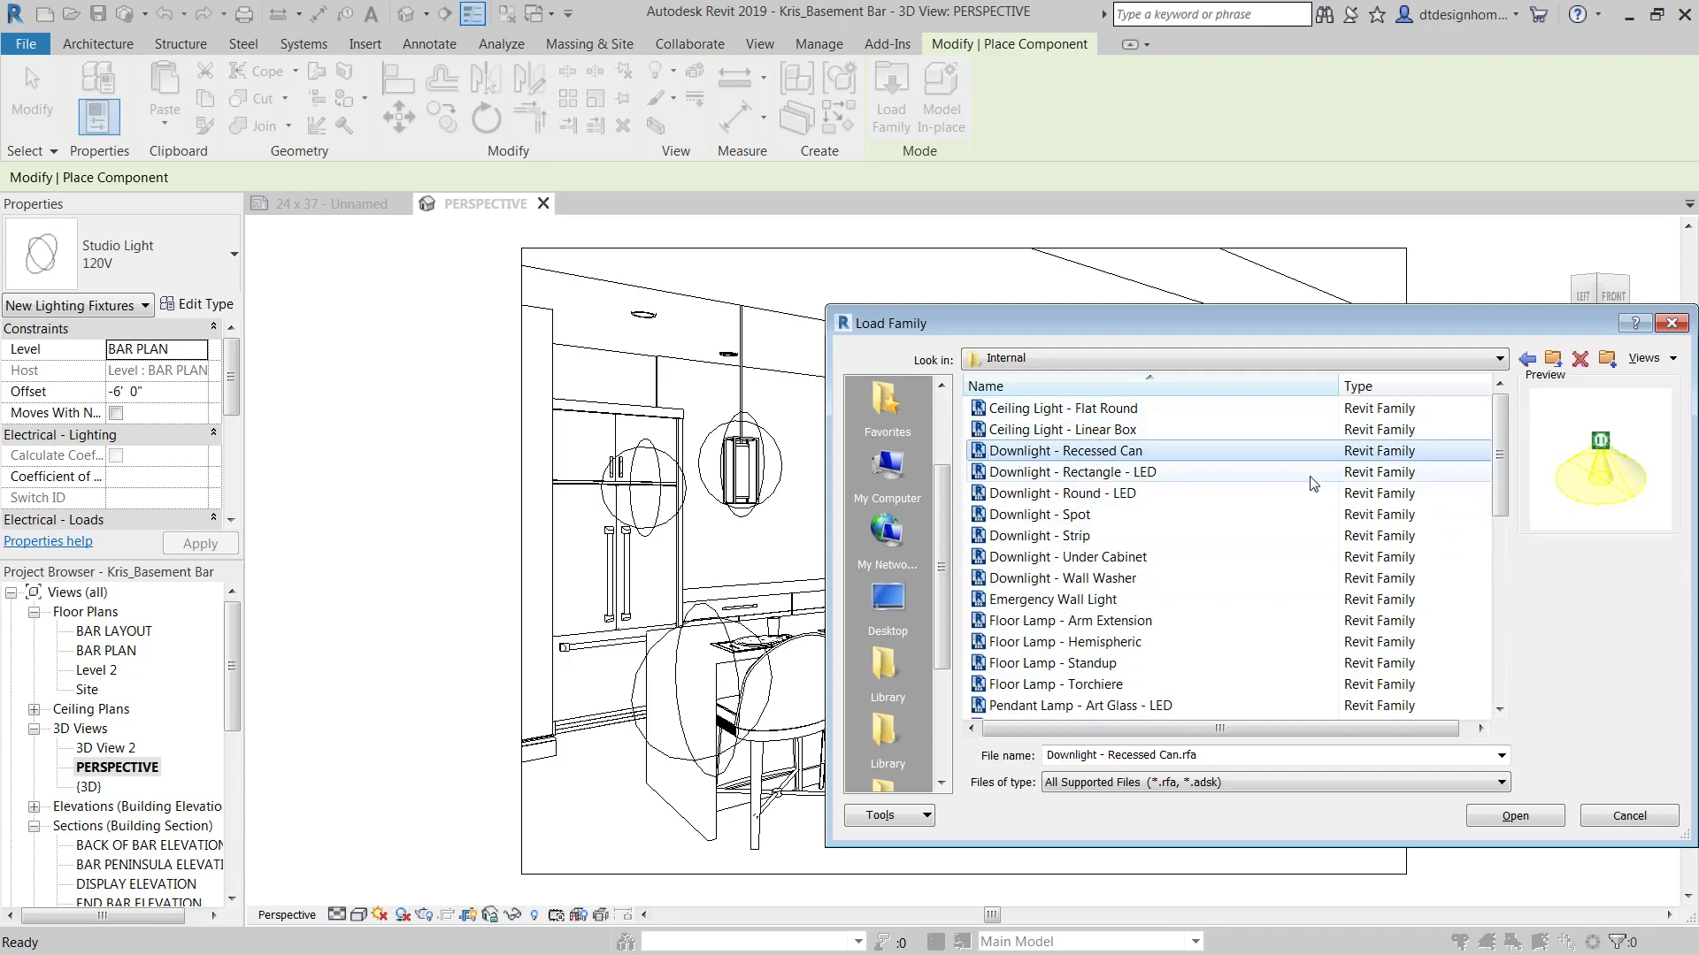
{"action": "scroll", "coordinate": [1176, 520], "scroll_direction": "down", "scroll_amount": 5}
{"action": "scroll", "coordinate": [1175, 521], "scroll_direction": "down", "scroll_amount": 2}
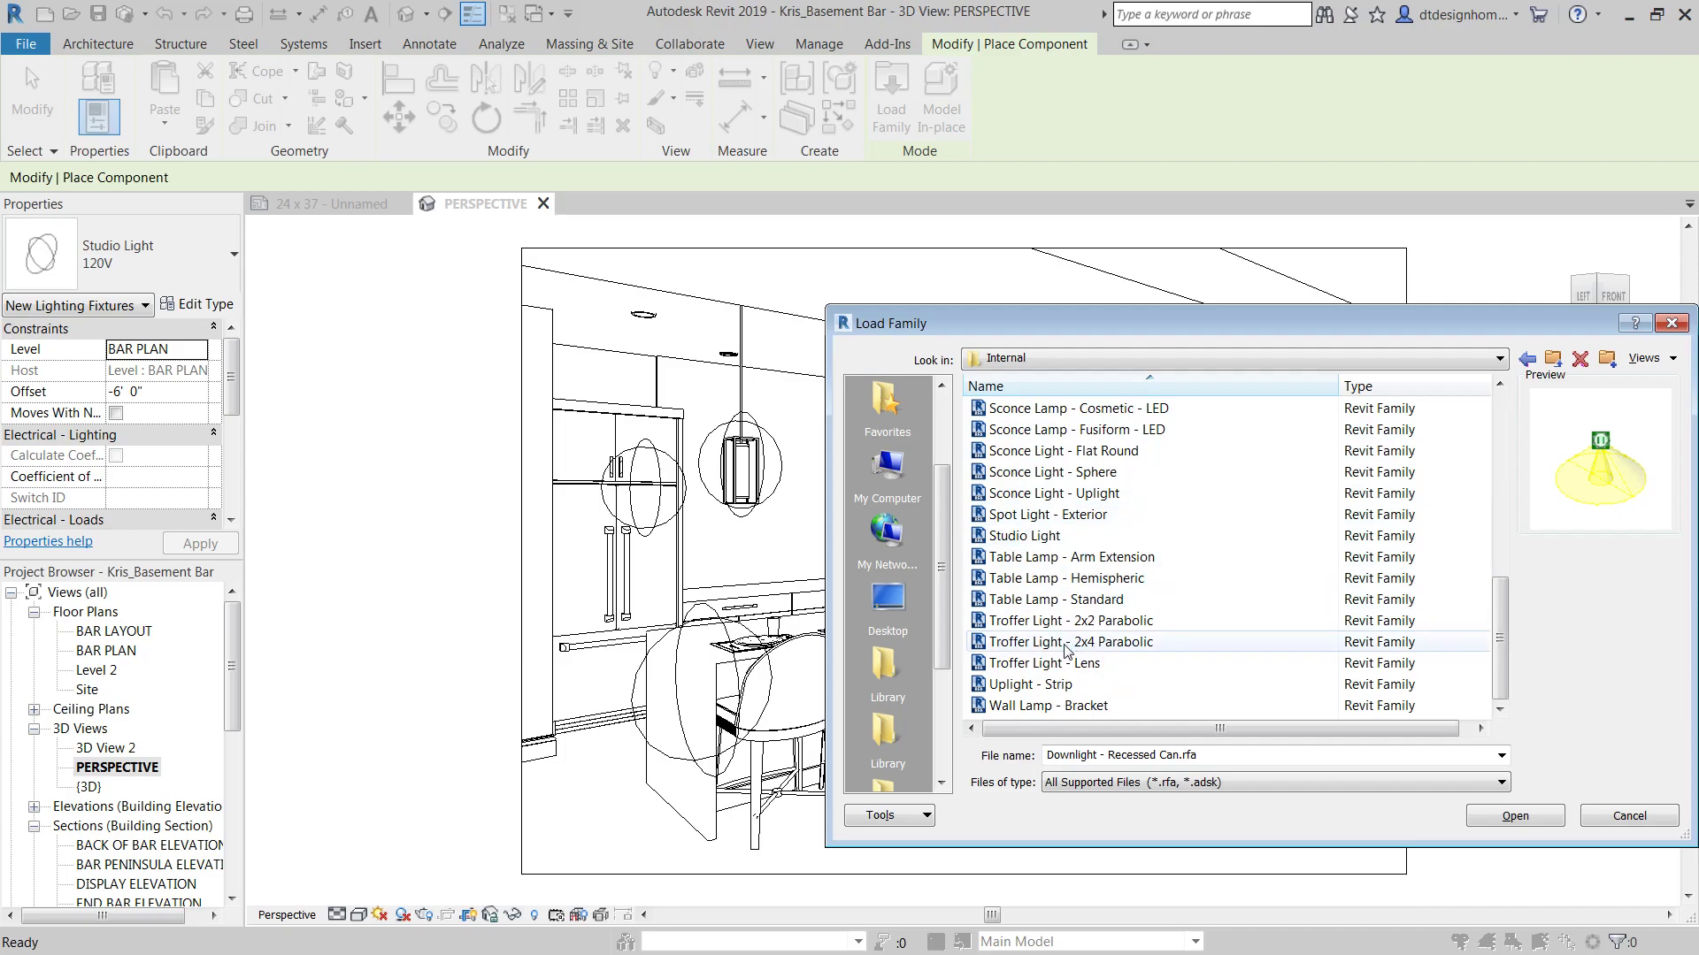
{"action": "scroll", "coordinate": [1179, 526], "scroll_direction": "up", "scroll_amount": 7}
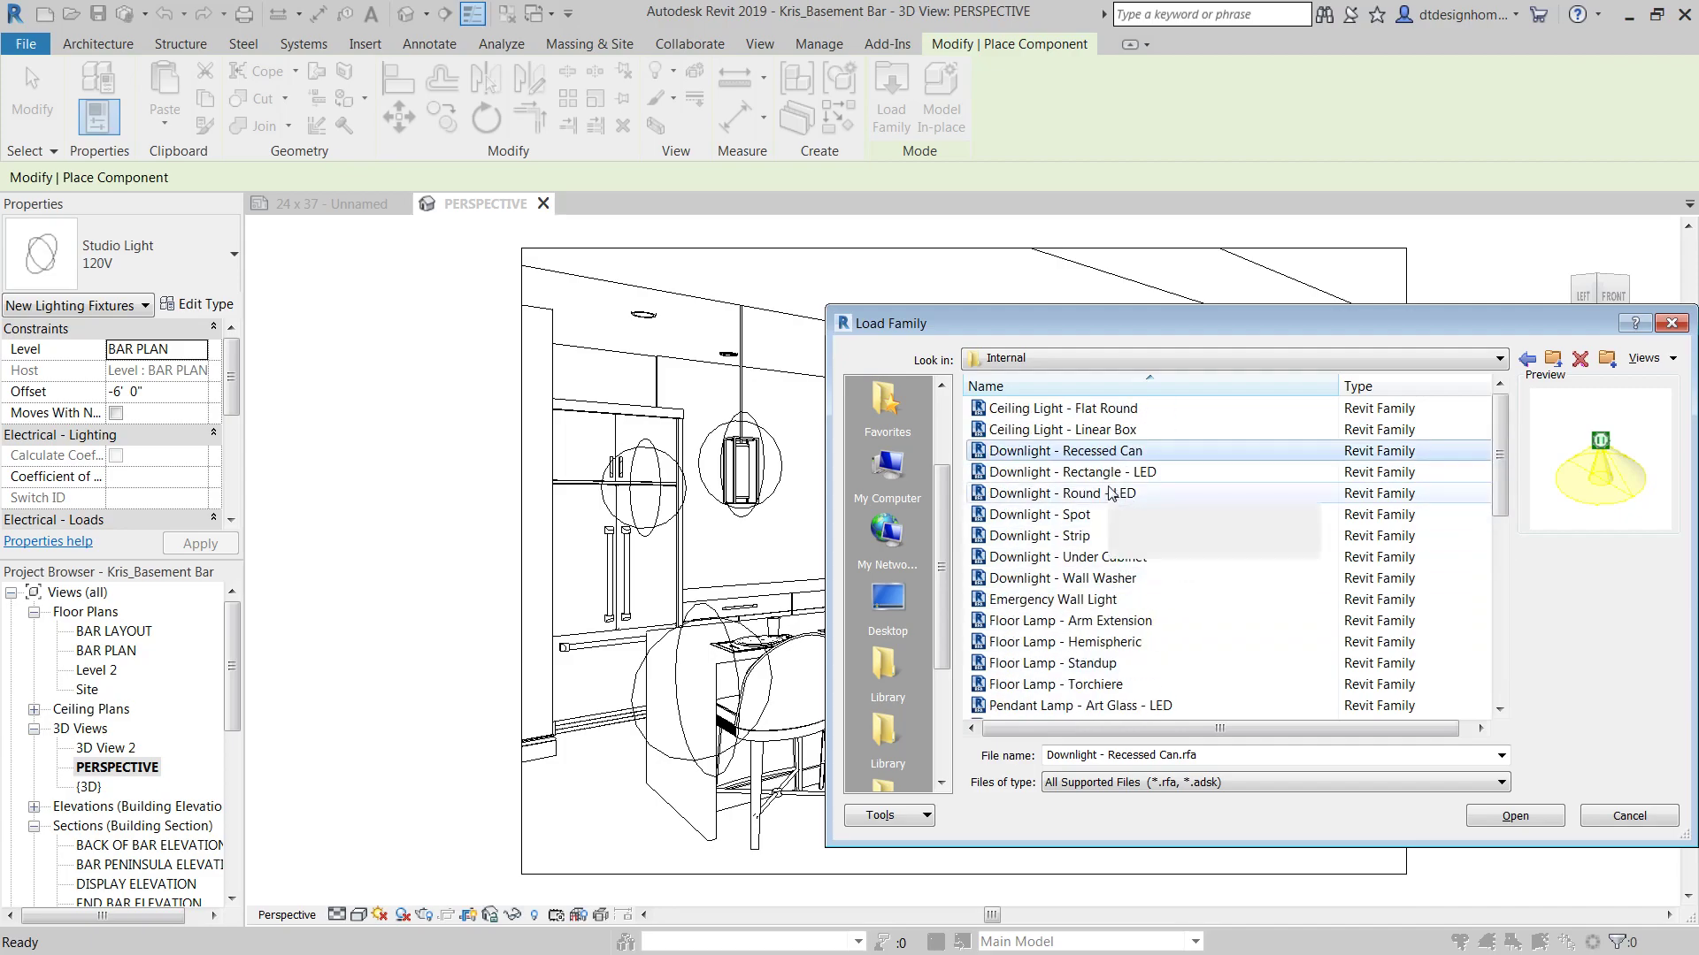
{"action": "scroll", "coordinate": [1227, 498], "scroll_direction": "down", "scroll_amount": 7}
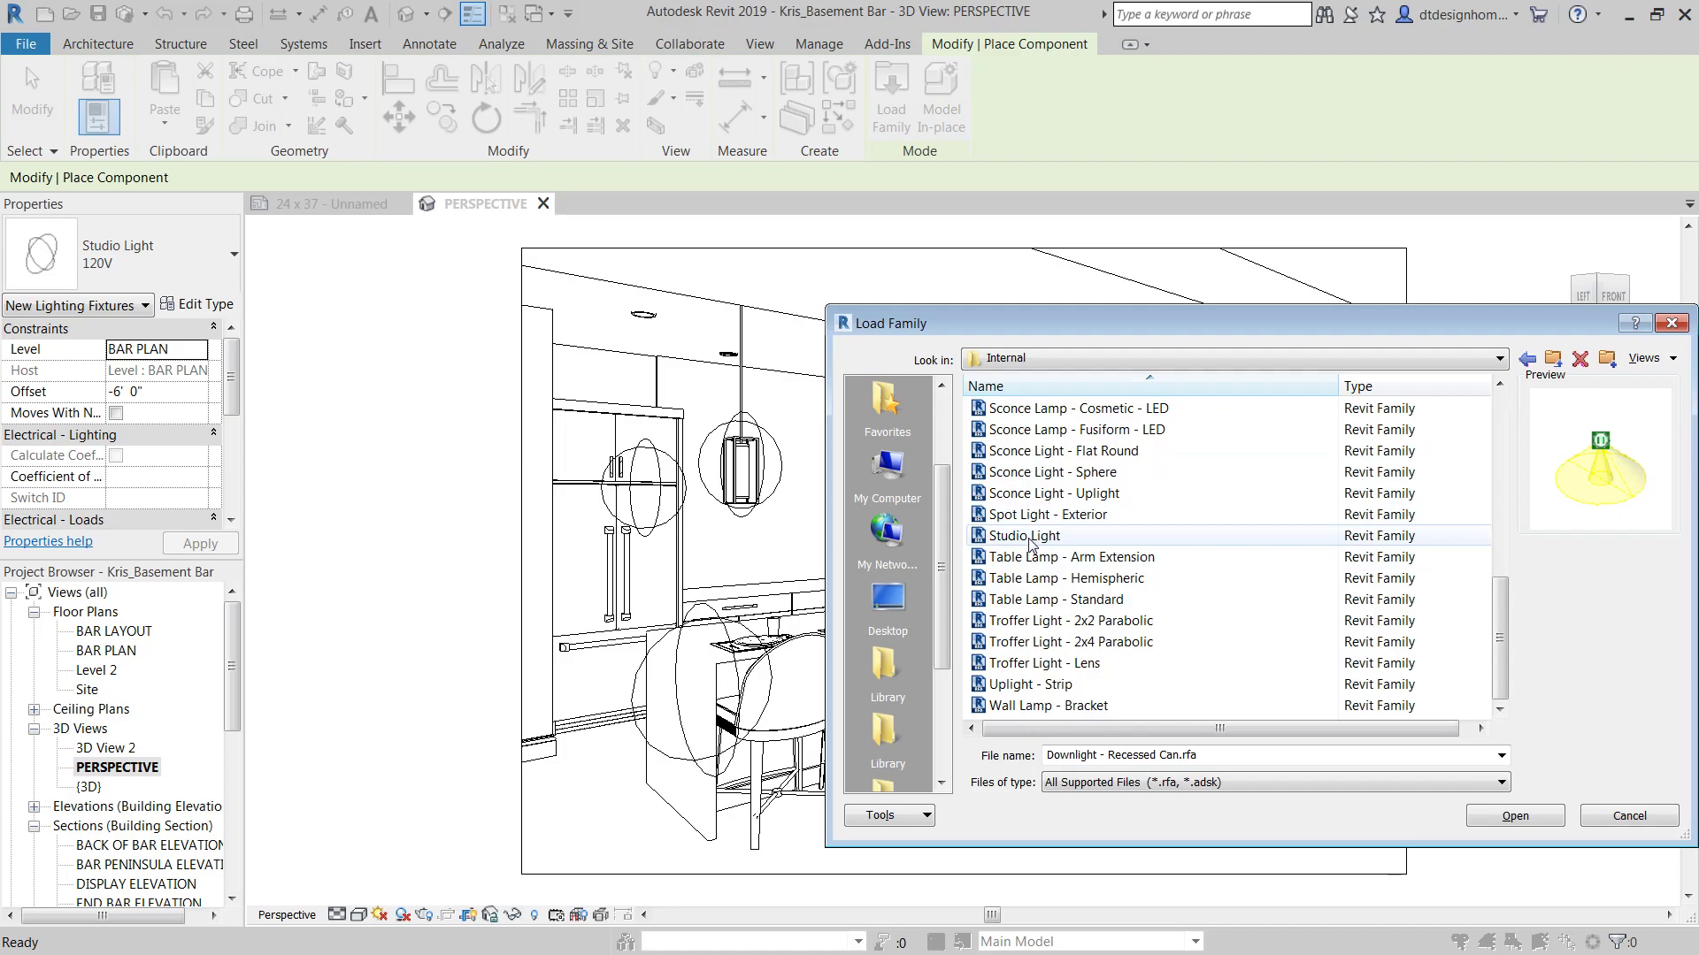
{"action": "scroll", "coordinate": [1160, 580], "scroll_direction": "up", "scroll_amount": 4}
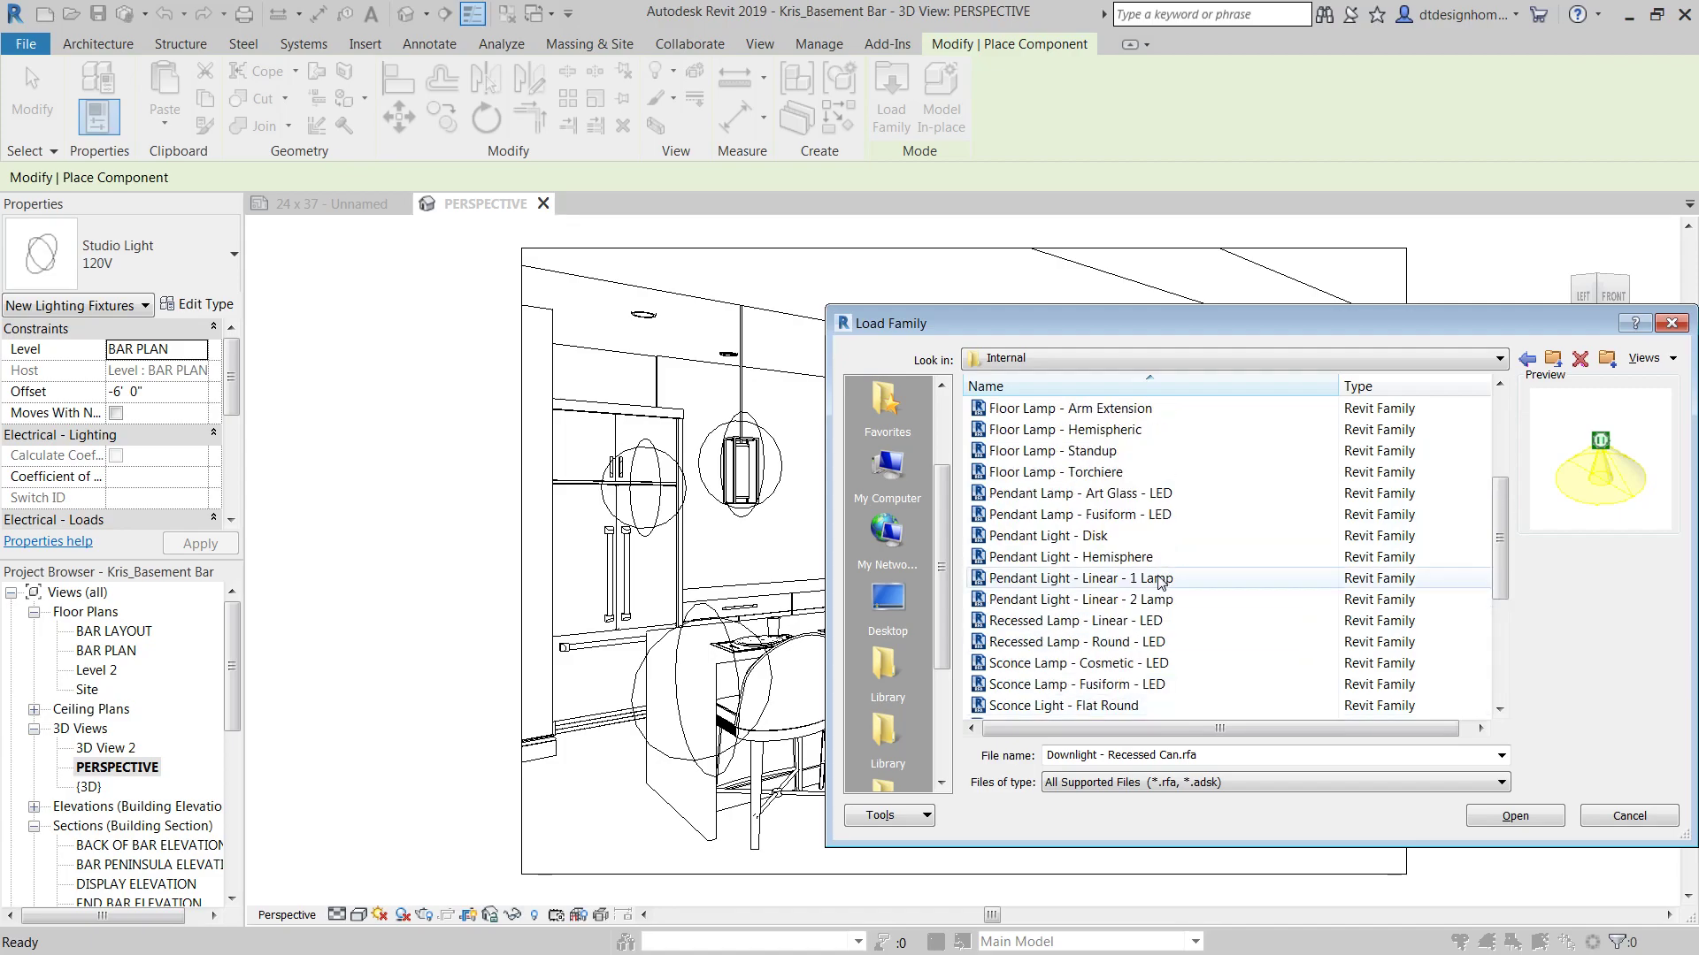
{"action": "scroll", "coordinate": [1160, 580], "scroll_direction": "down", "scroll_amount": 3}
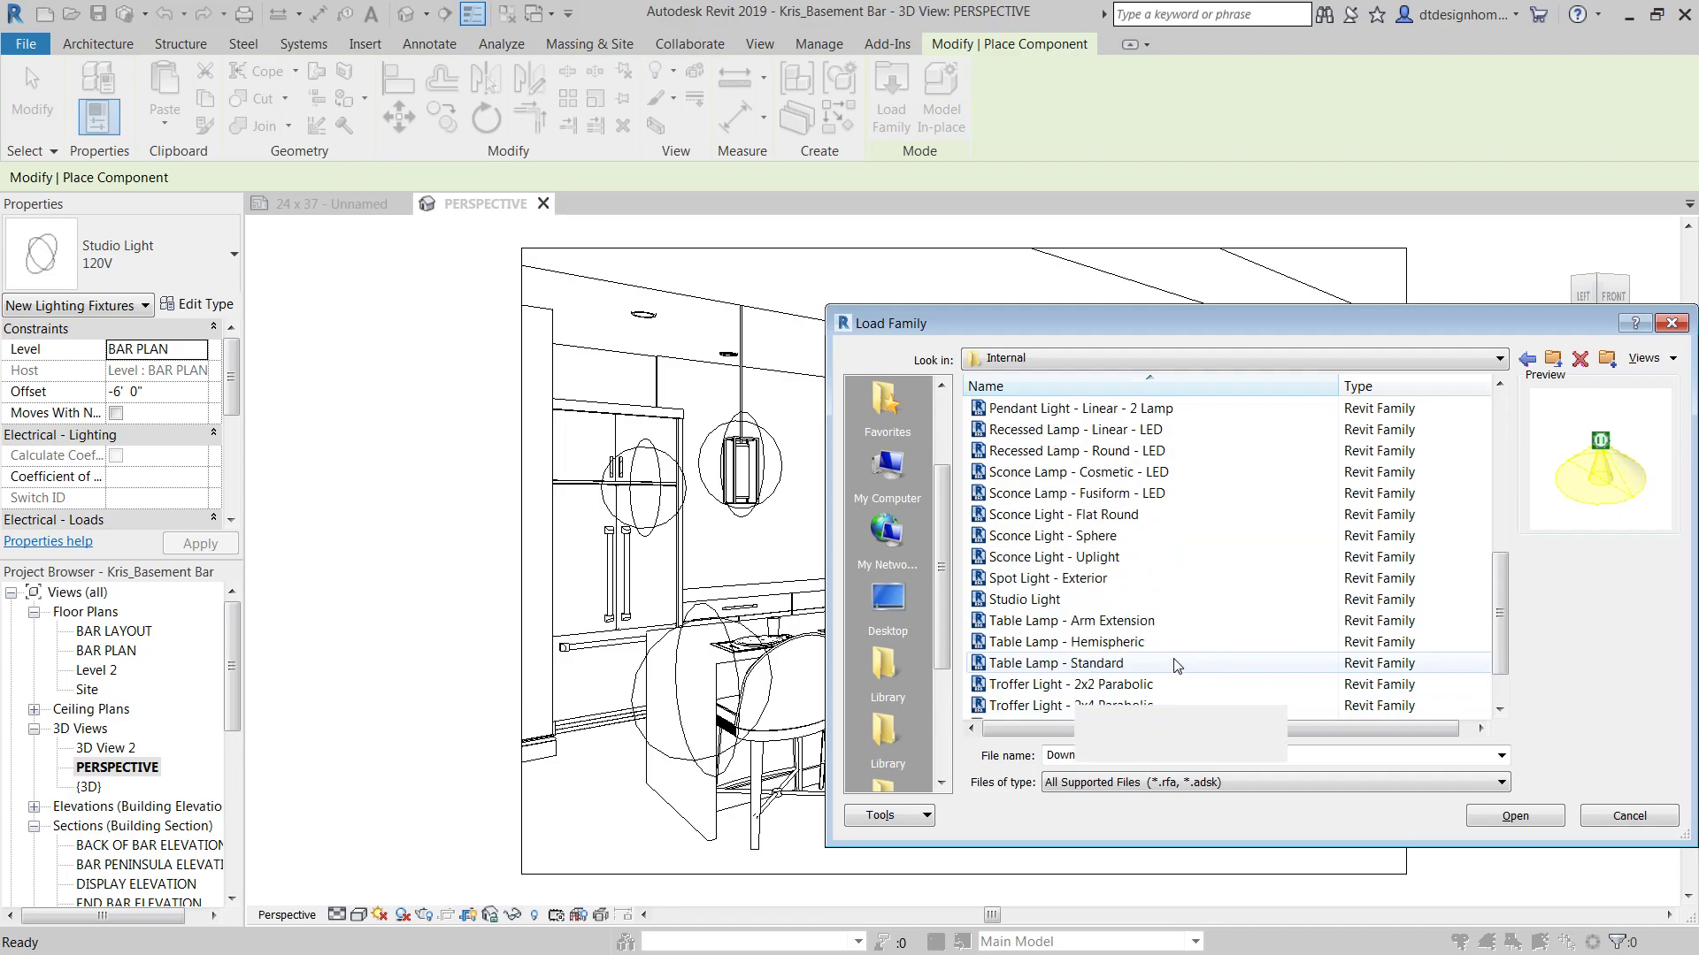
{"action": "scroll", "coordinate": [1195, 530], "scroll_direction": "up", "scroll_amount": 6}
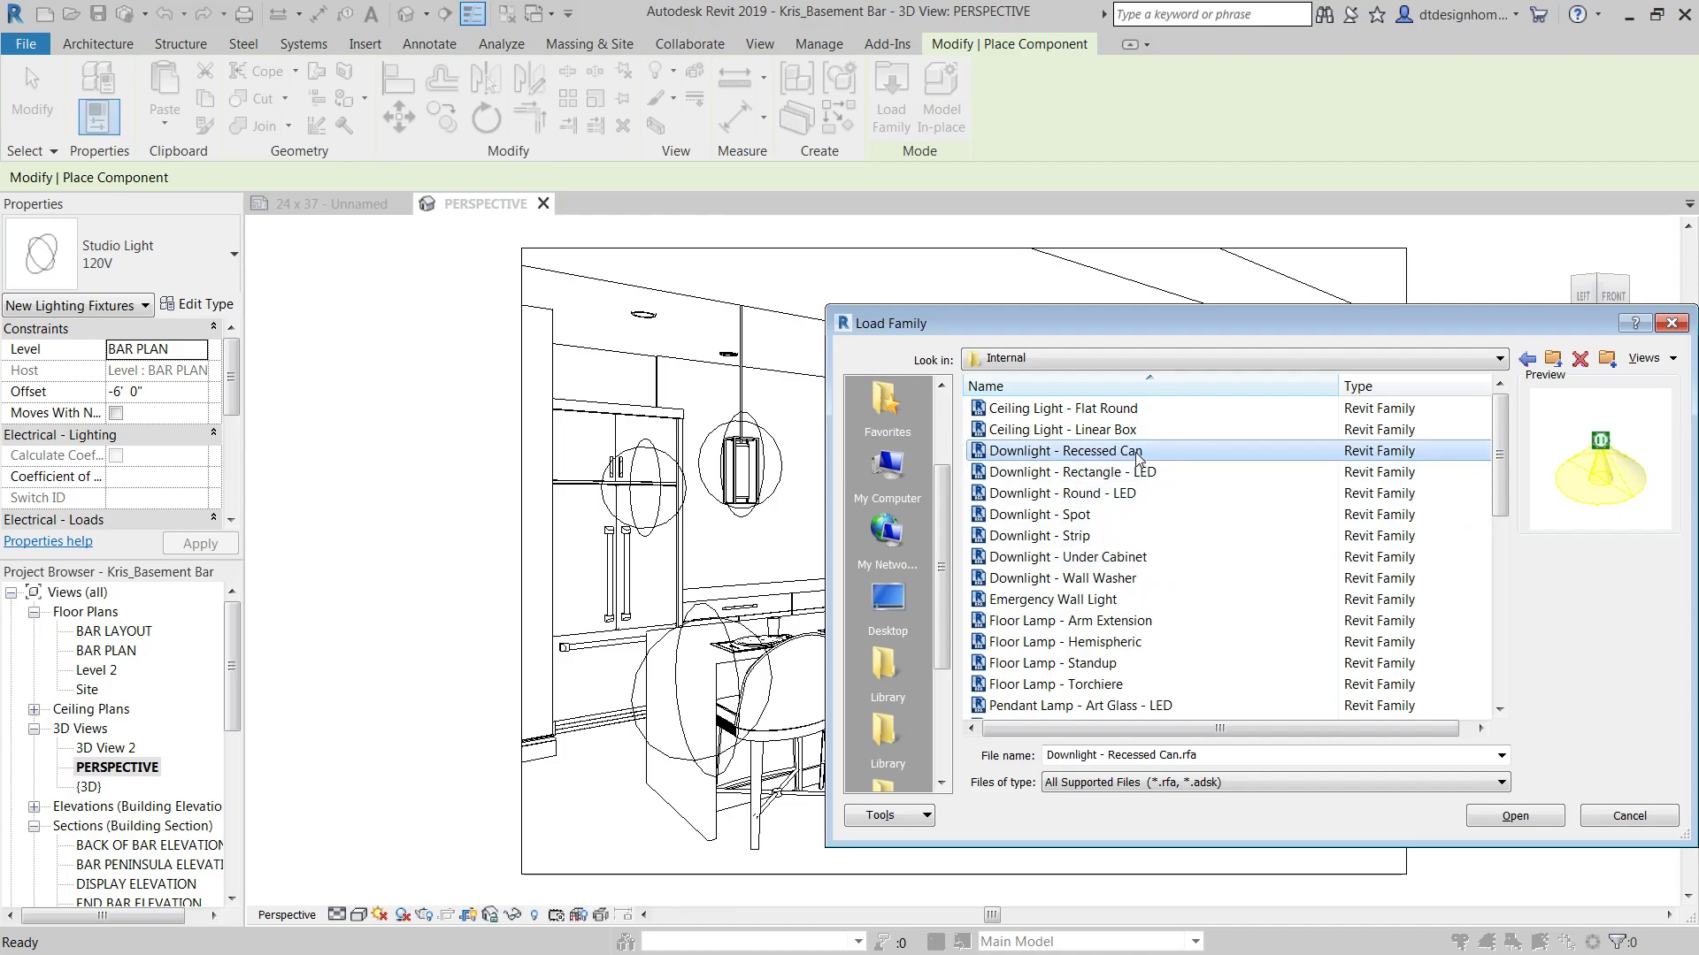
{"action": "scroll", "coordinate": [1139, 458], "scroll_direction": "down", "scroll_amount": 3}
{"action": "scroll", "coordinate": [1132, 530], "scroll_direction": "up", "scroll_amount": 3}
{"action": "scroll", "coordinate": [1124, 575], "scroll_direction": "down", "scroll_amount": 8}
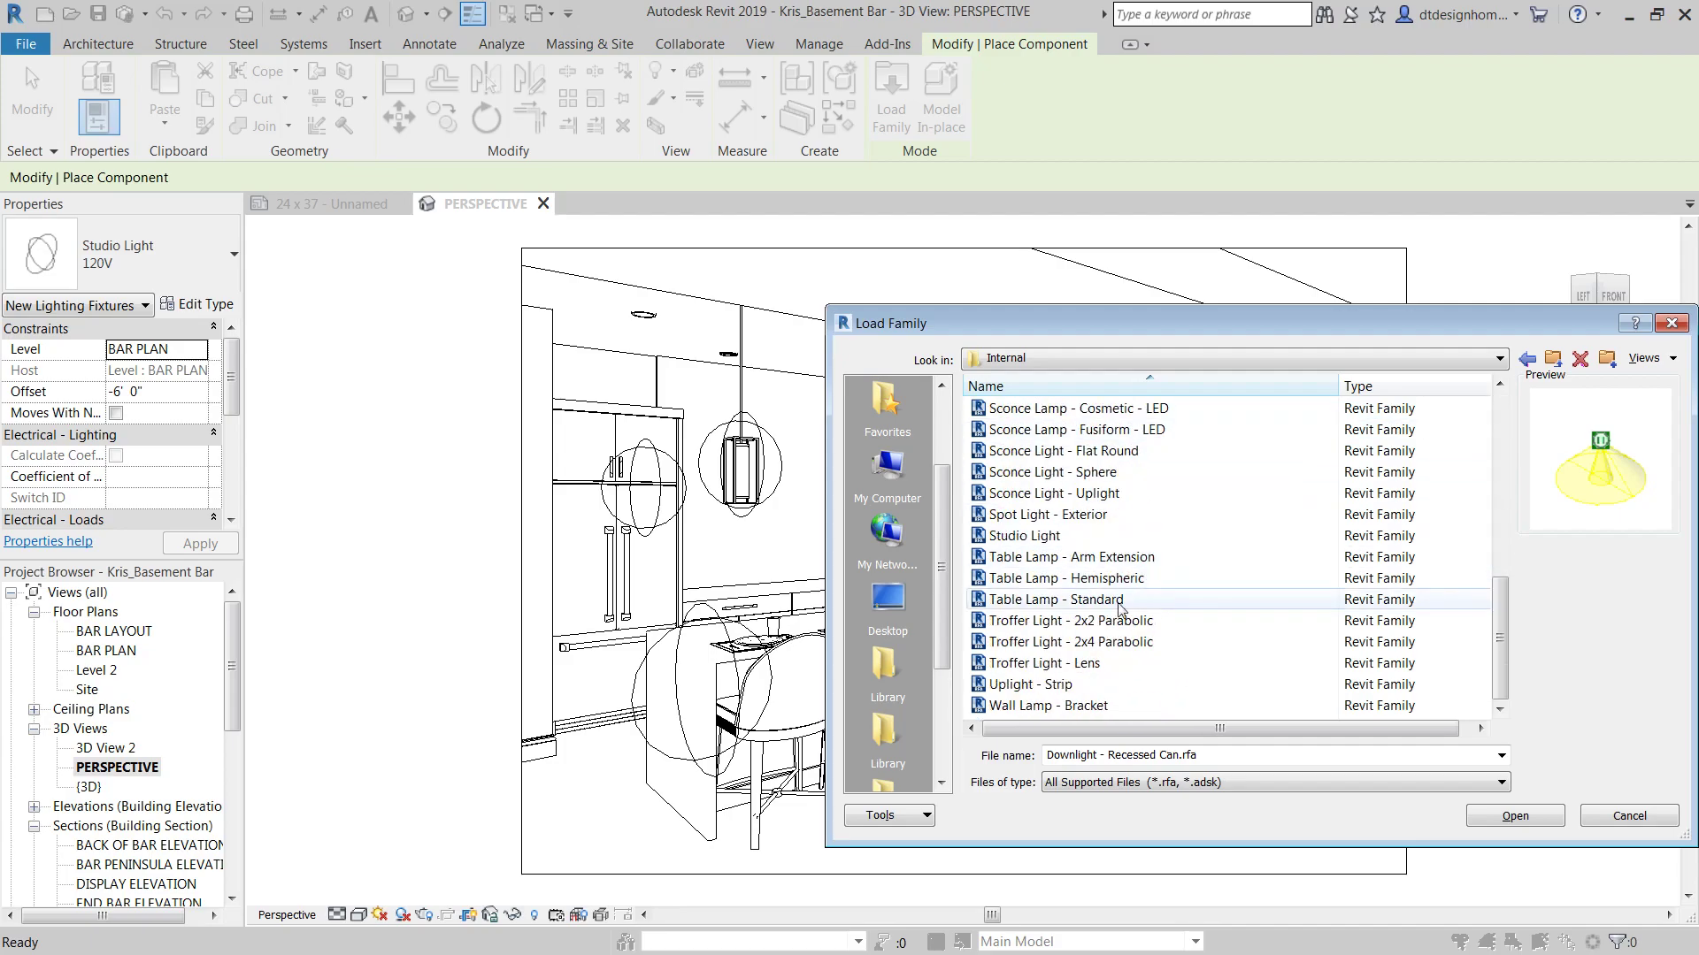
{"action": "scroll", "coordinate": [1164, 573], "scroll_direction": "up", "scroll_amount": 7}
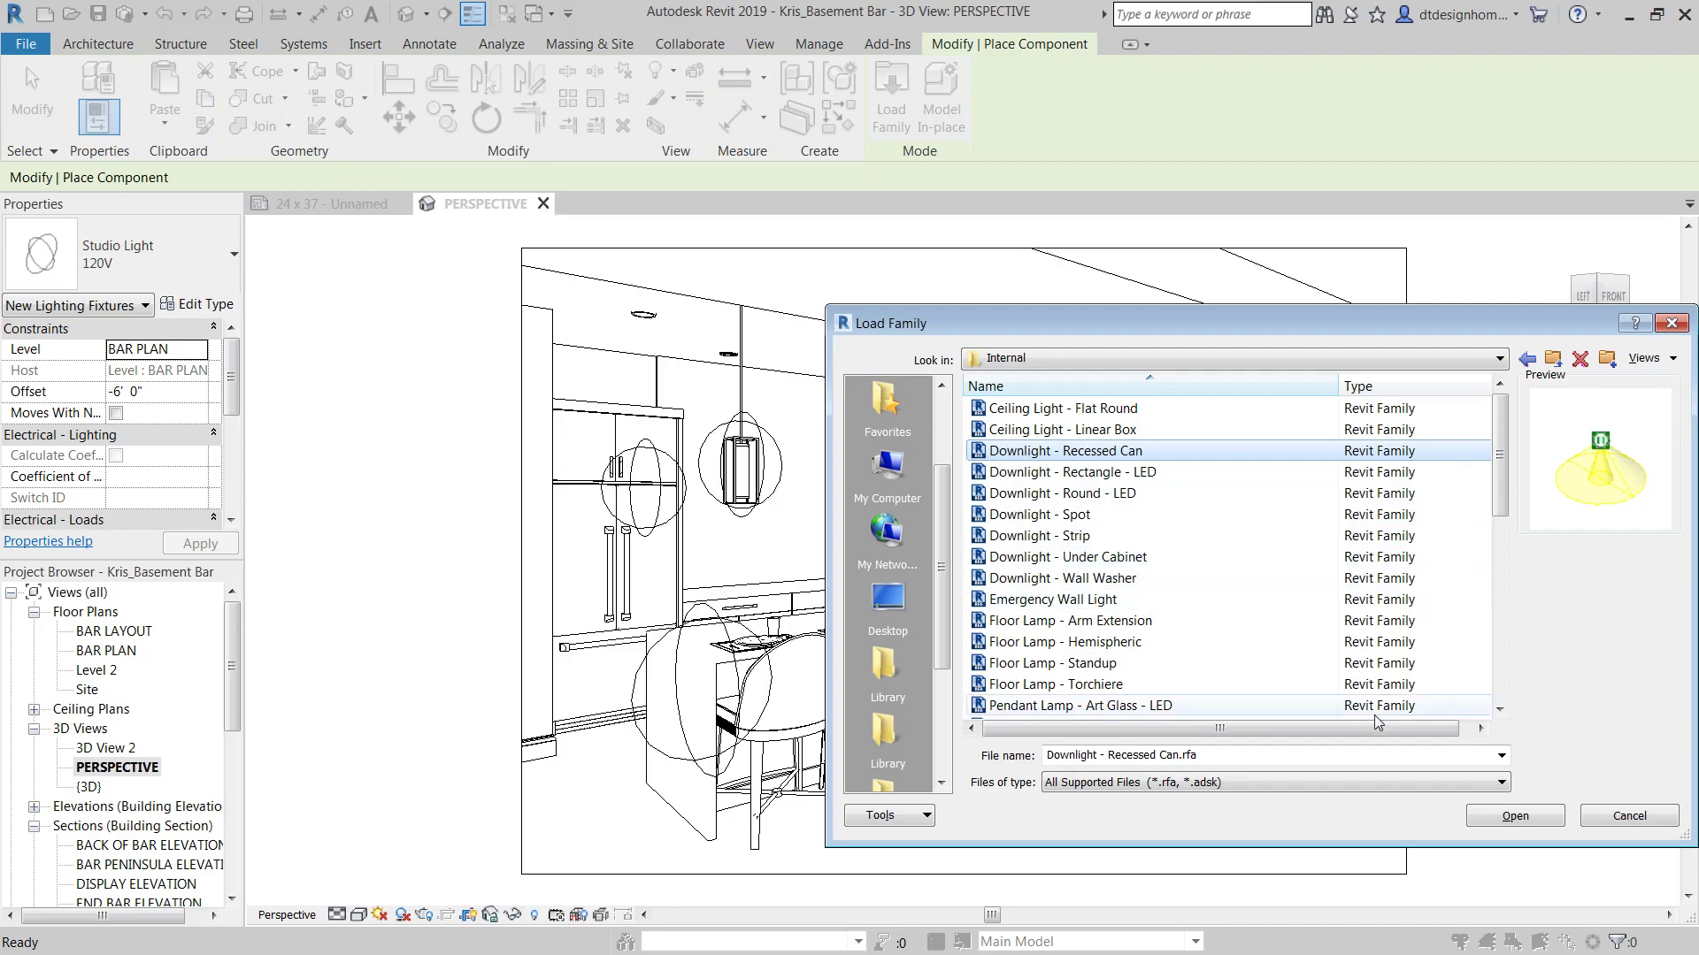
{"action": "left_click", "coordinate": [1642, 827]}
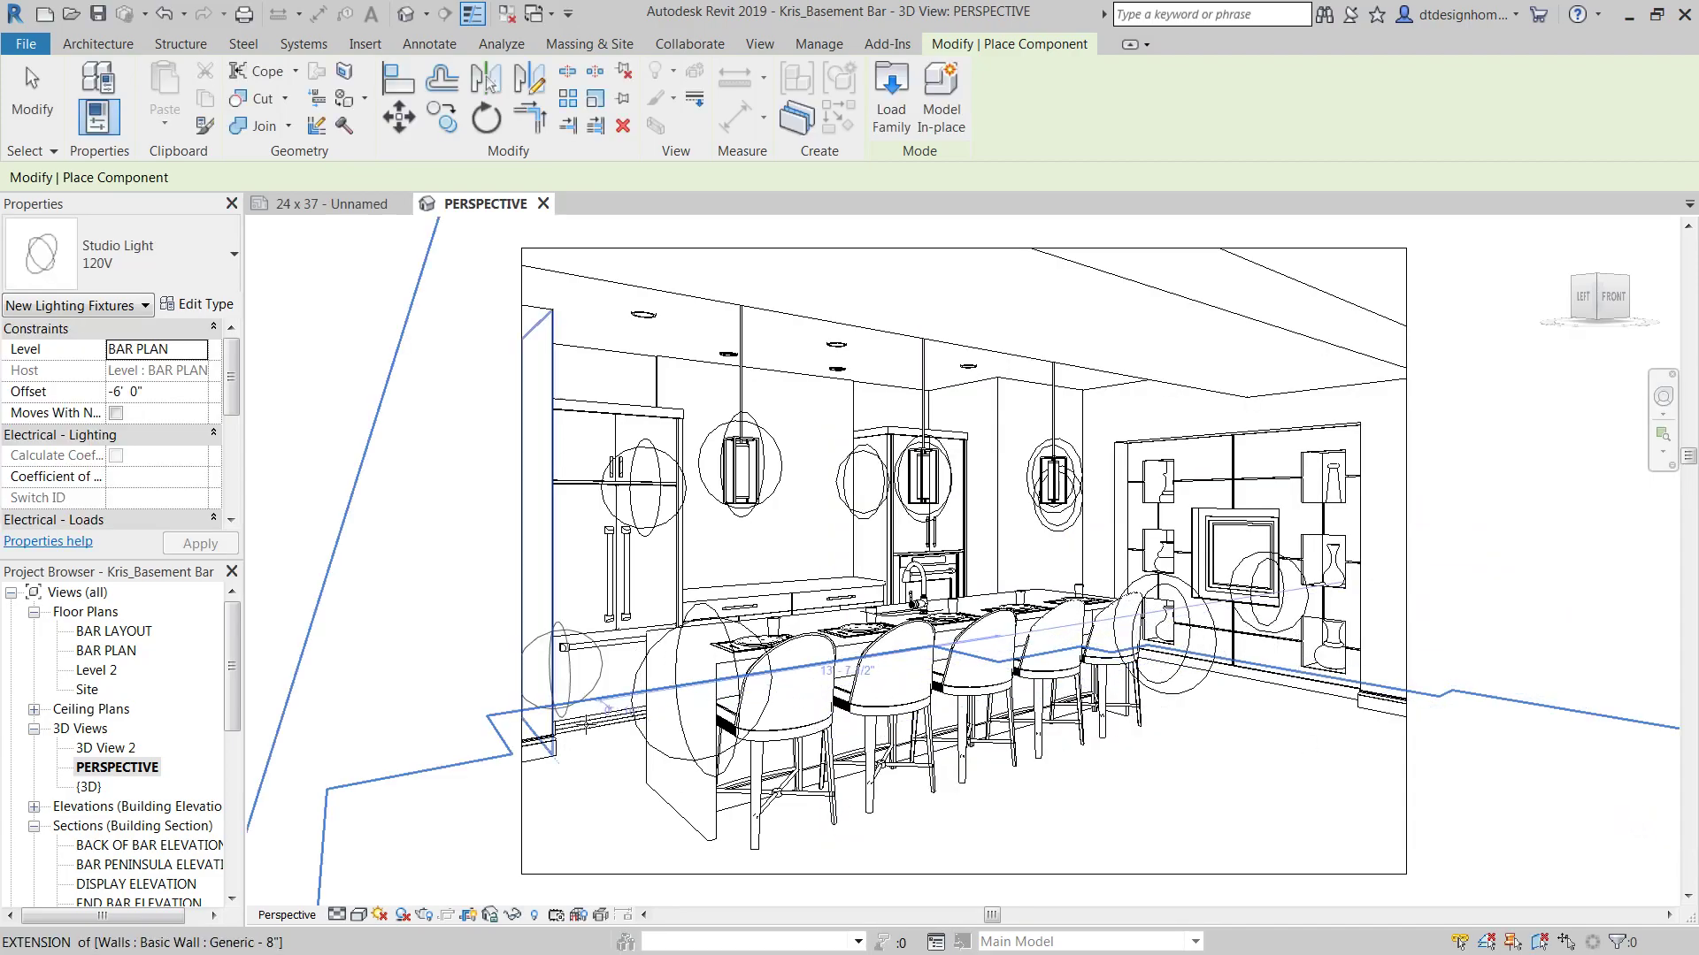
Cancel the light placement, then select and deselect the left studio light to inspect it
{"action": "right_click", "coordinate": [684, 379]}
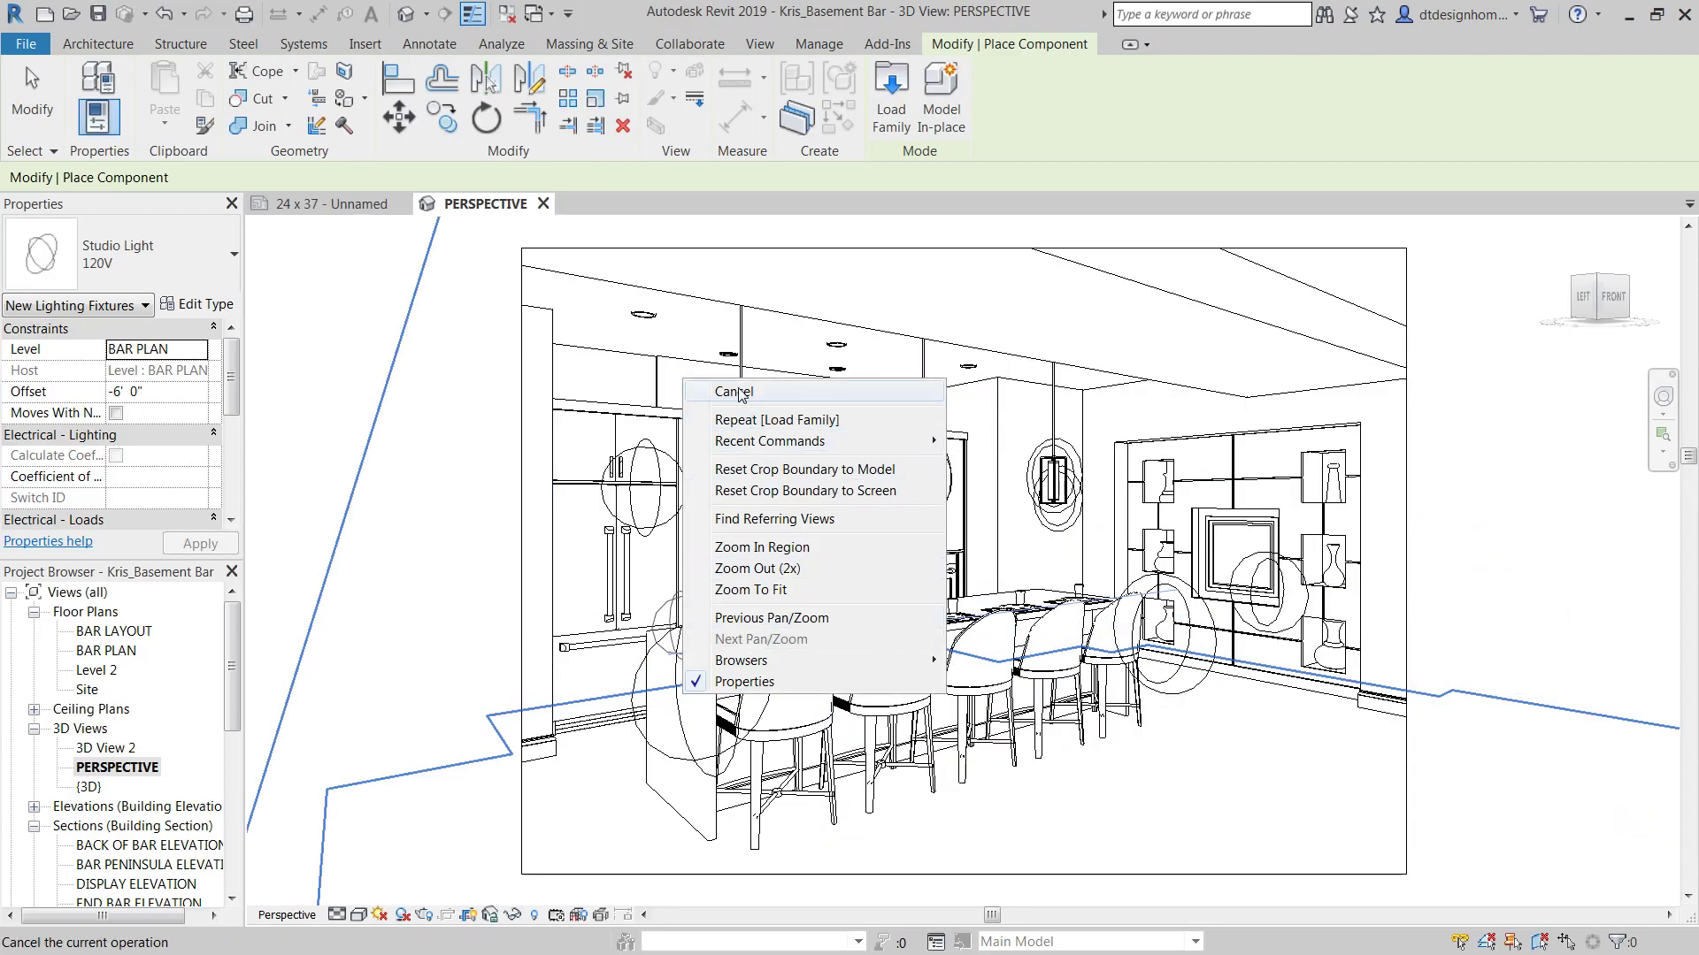
{"action": "left_click", "coordinate": [741, 395]}
{"action": "left_click", "coordinate": [662, 482]}
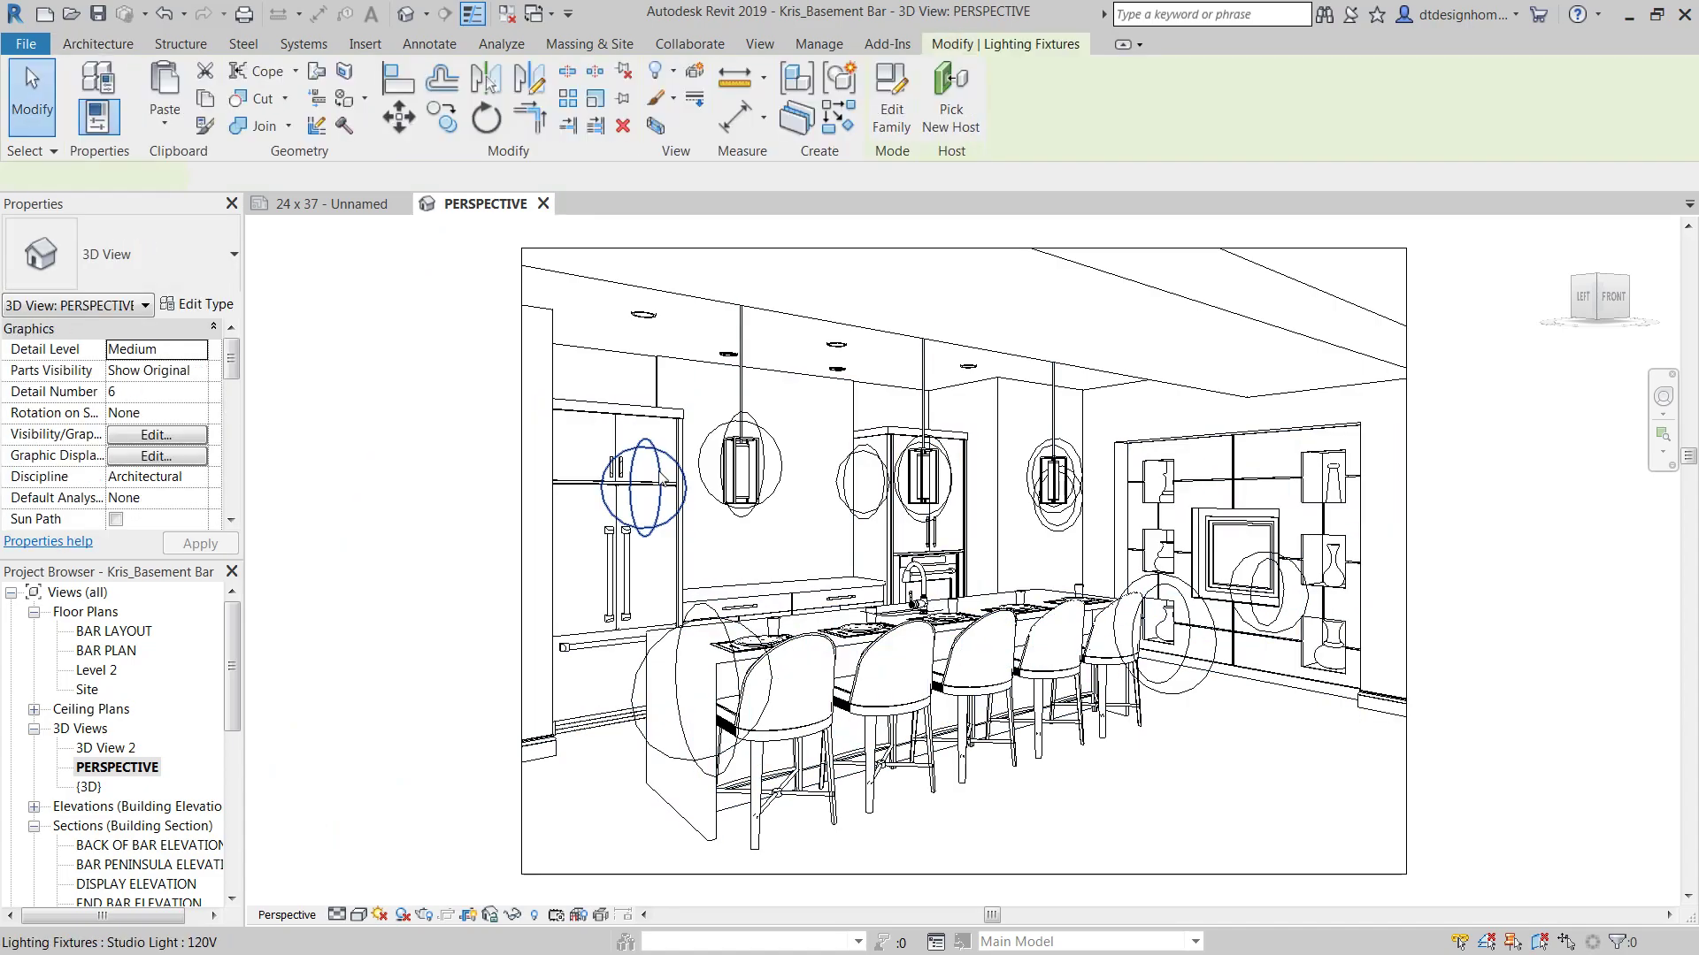
{"action": "left_click", "coordinate": [784, 415]}
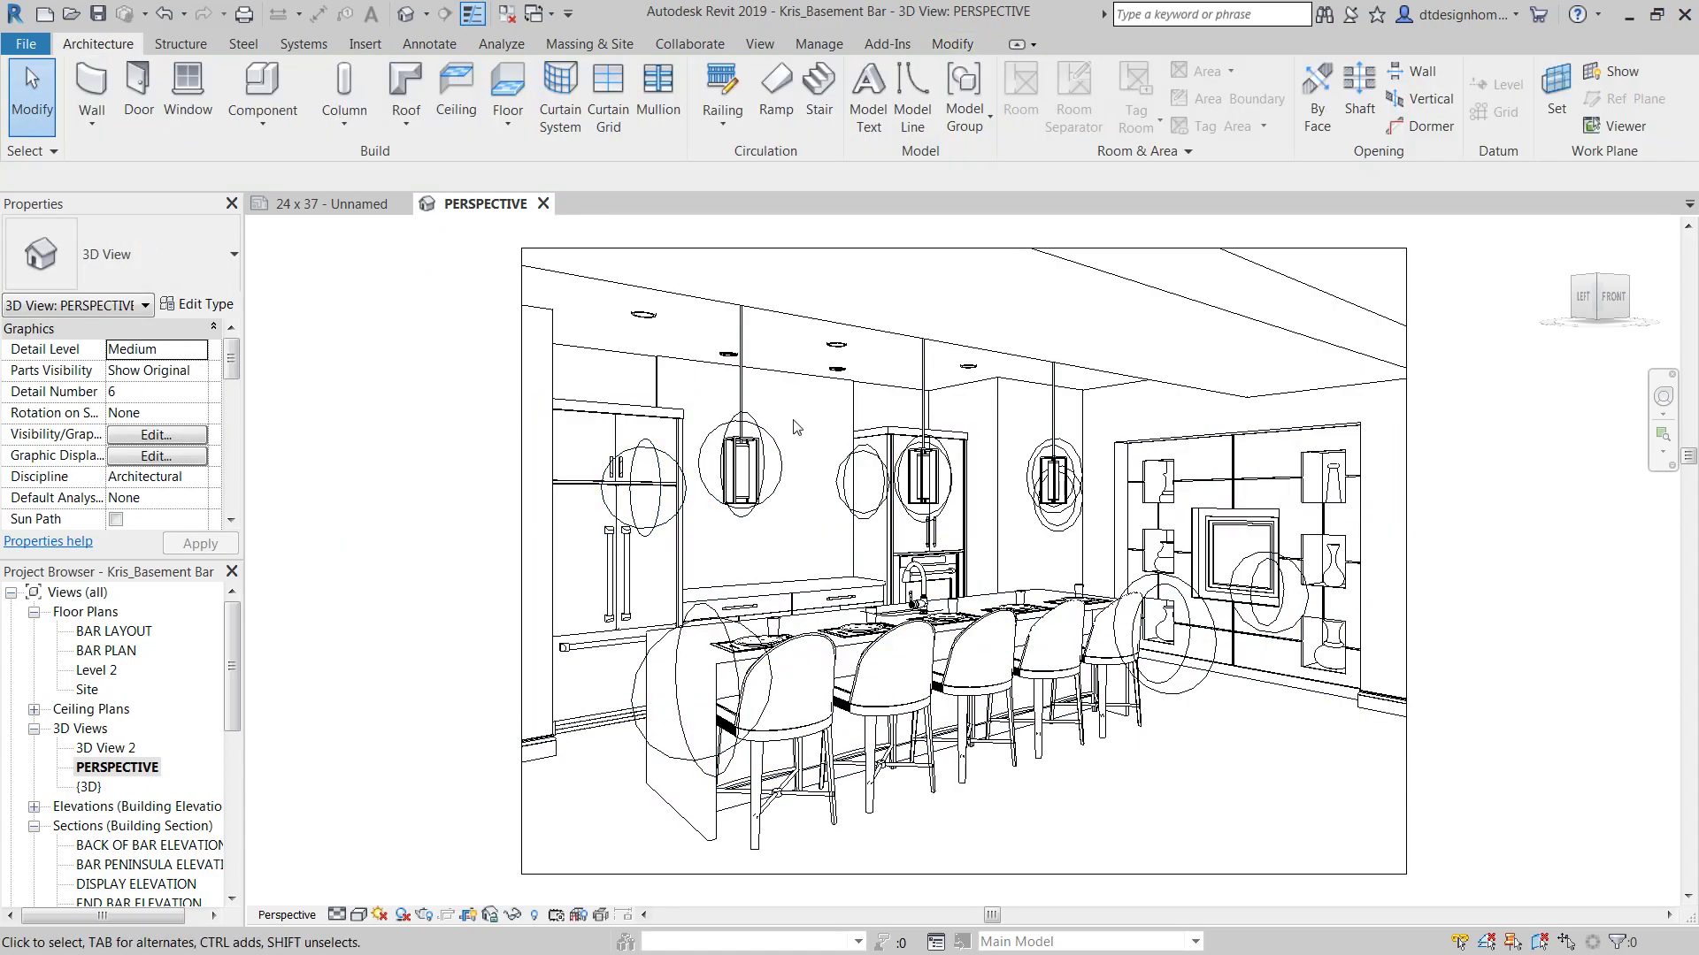
{"action": "left_click", "coordinate": [656, 462]}
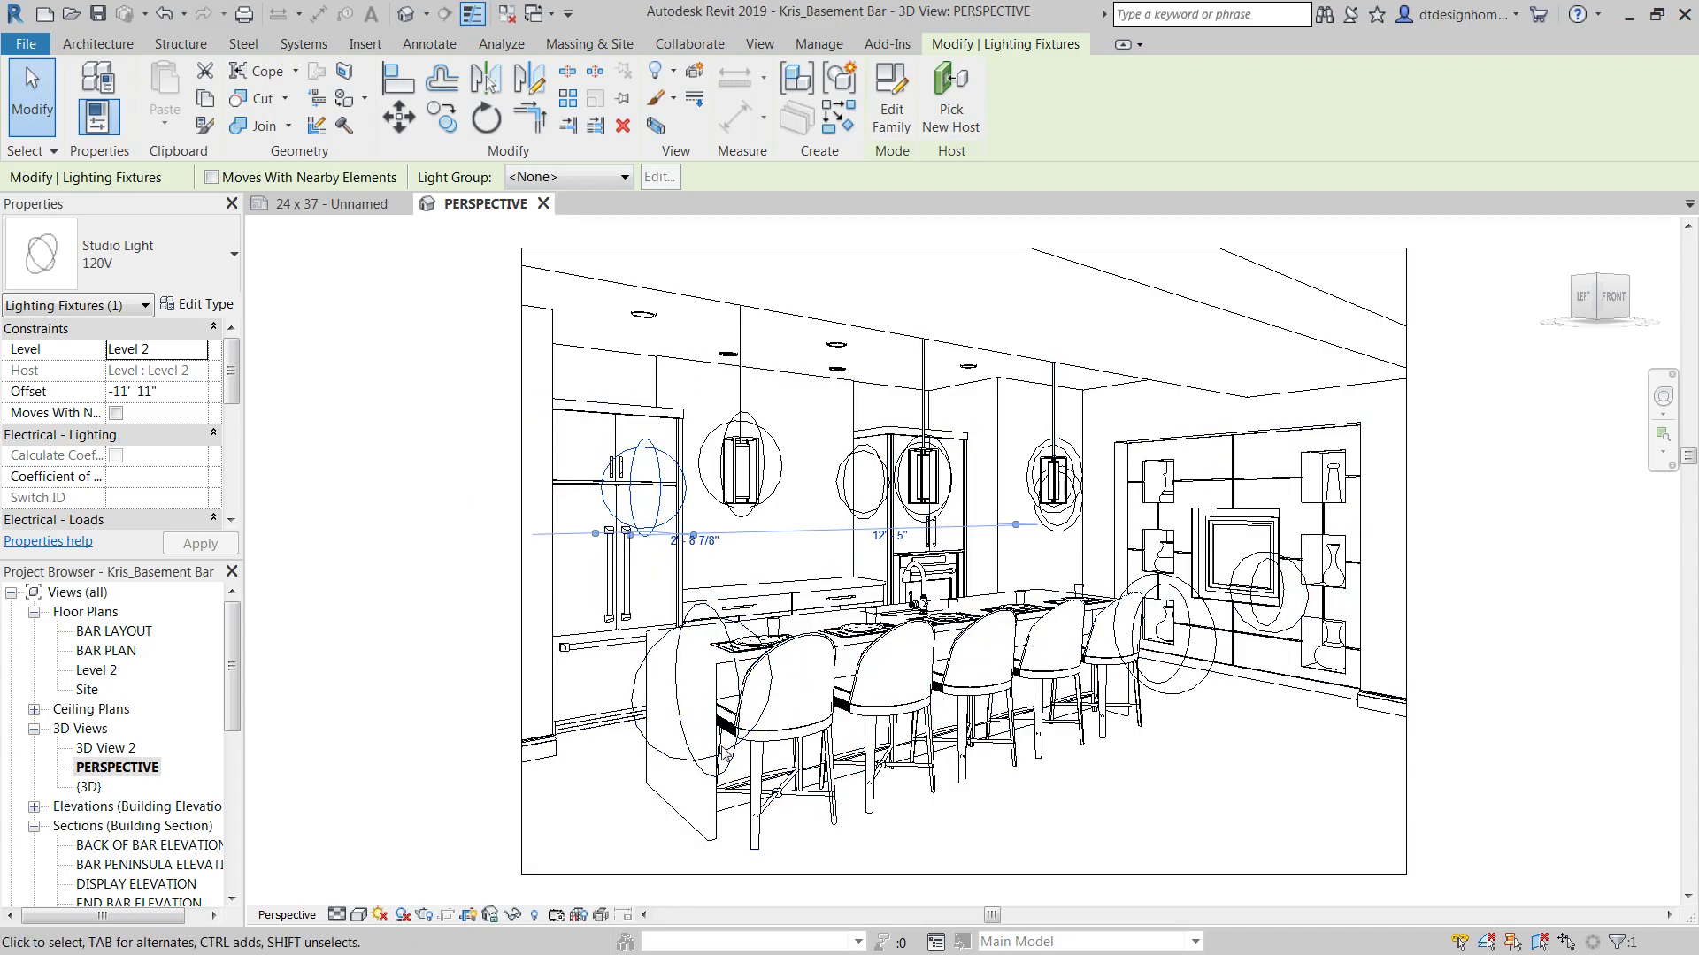
{"action": "left_click", "coordinate": [1119, 812]}
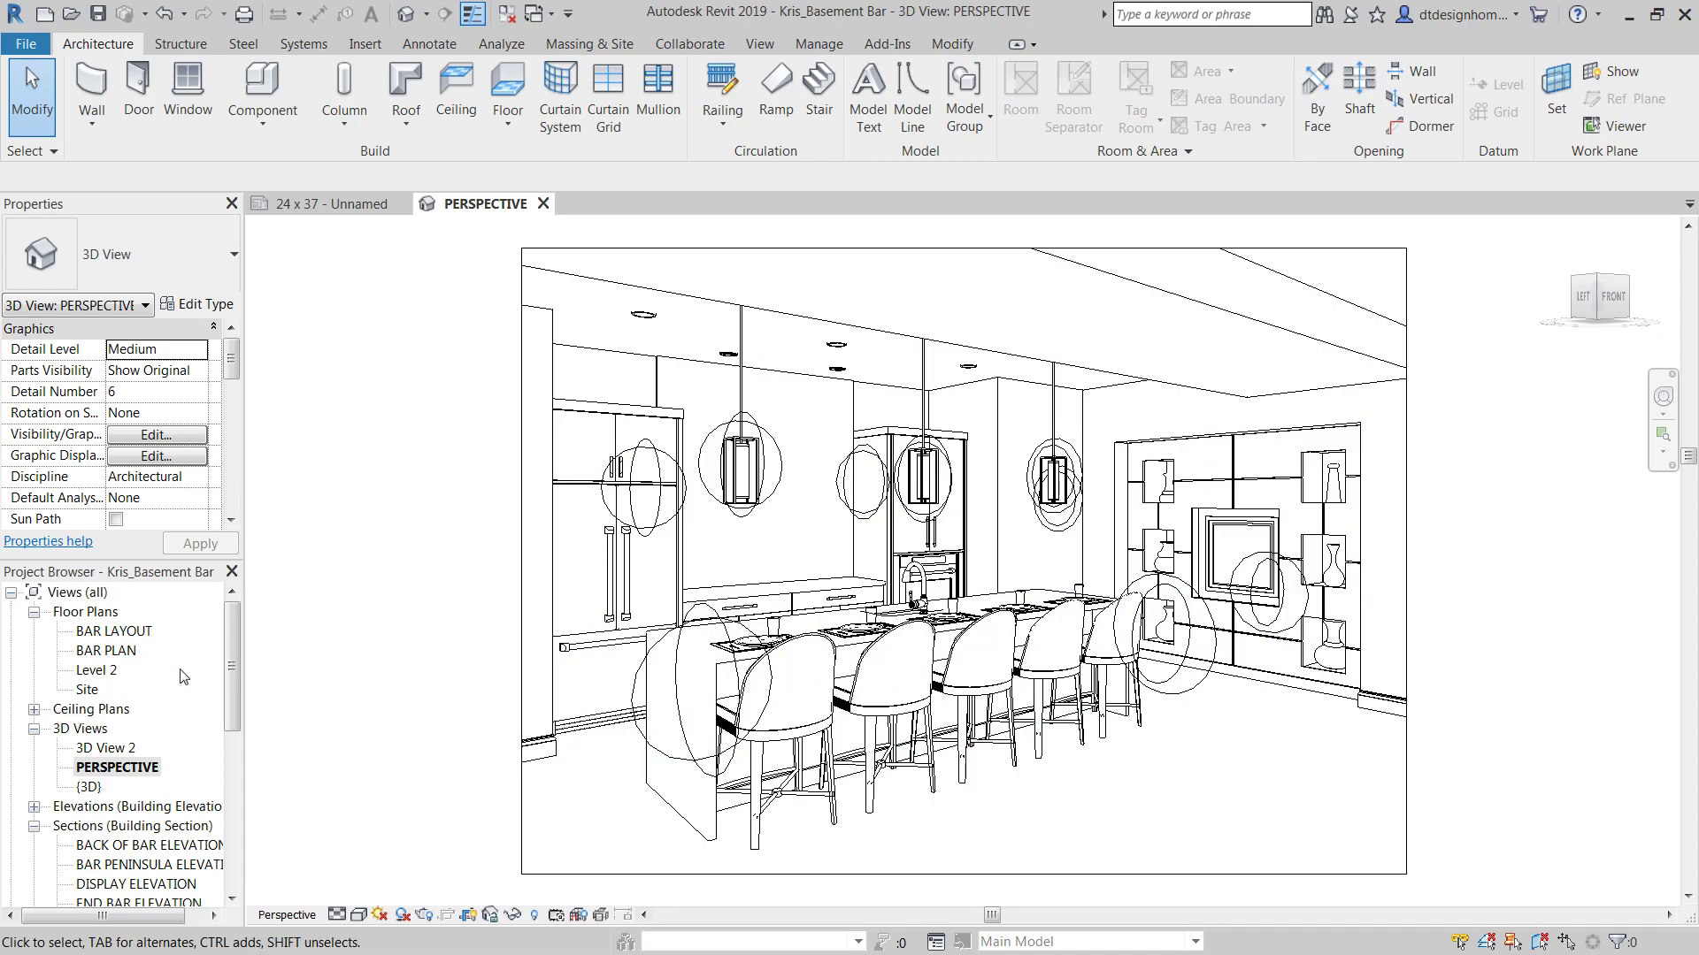
Open the Level 2 plan, zoom into the bar, and select the upper-left recessed can downlight
{"action": "double_click", "coordinate": [102, 670]}
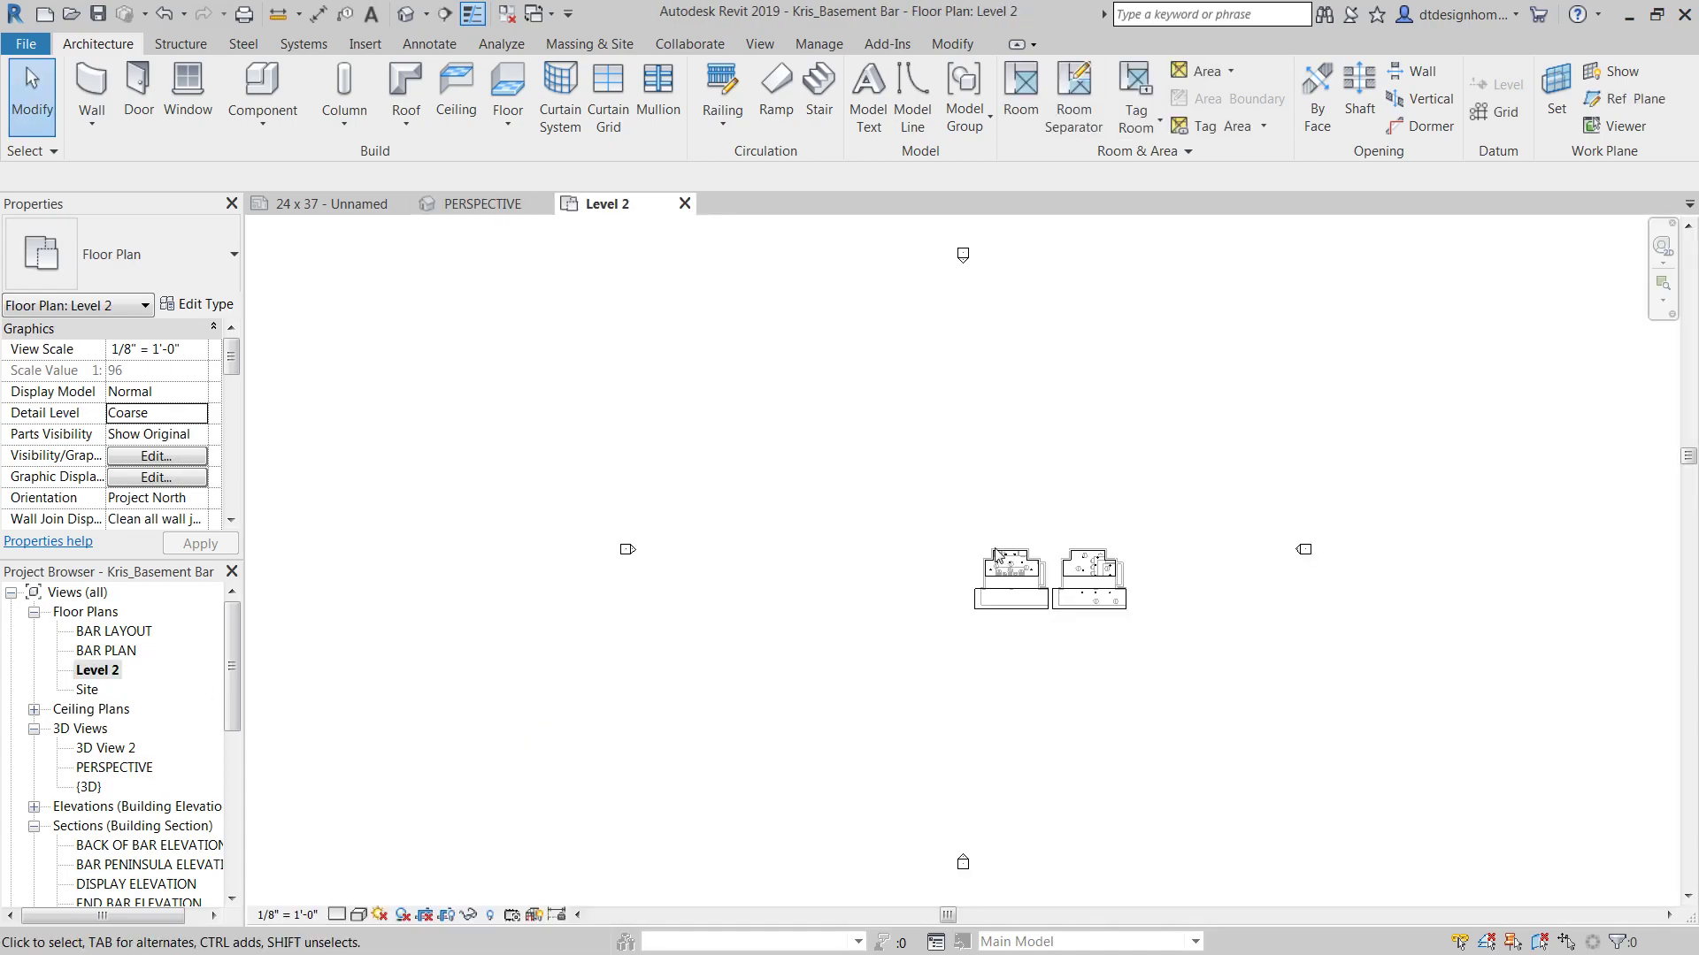
{"action": "scroll", "coordinate": [997, 556], "scroll_direction": "up", "scroll_amount": 10}
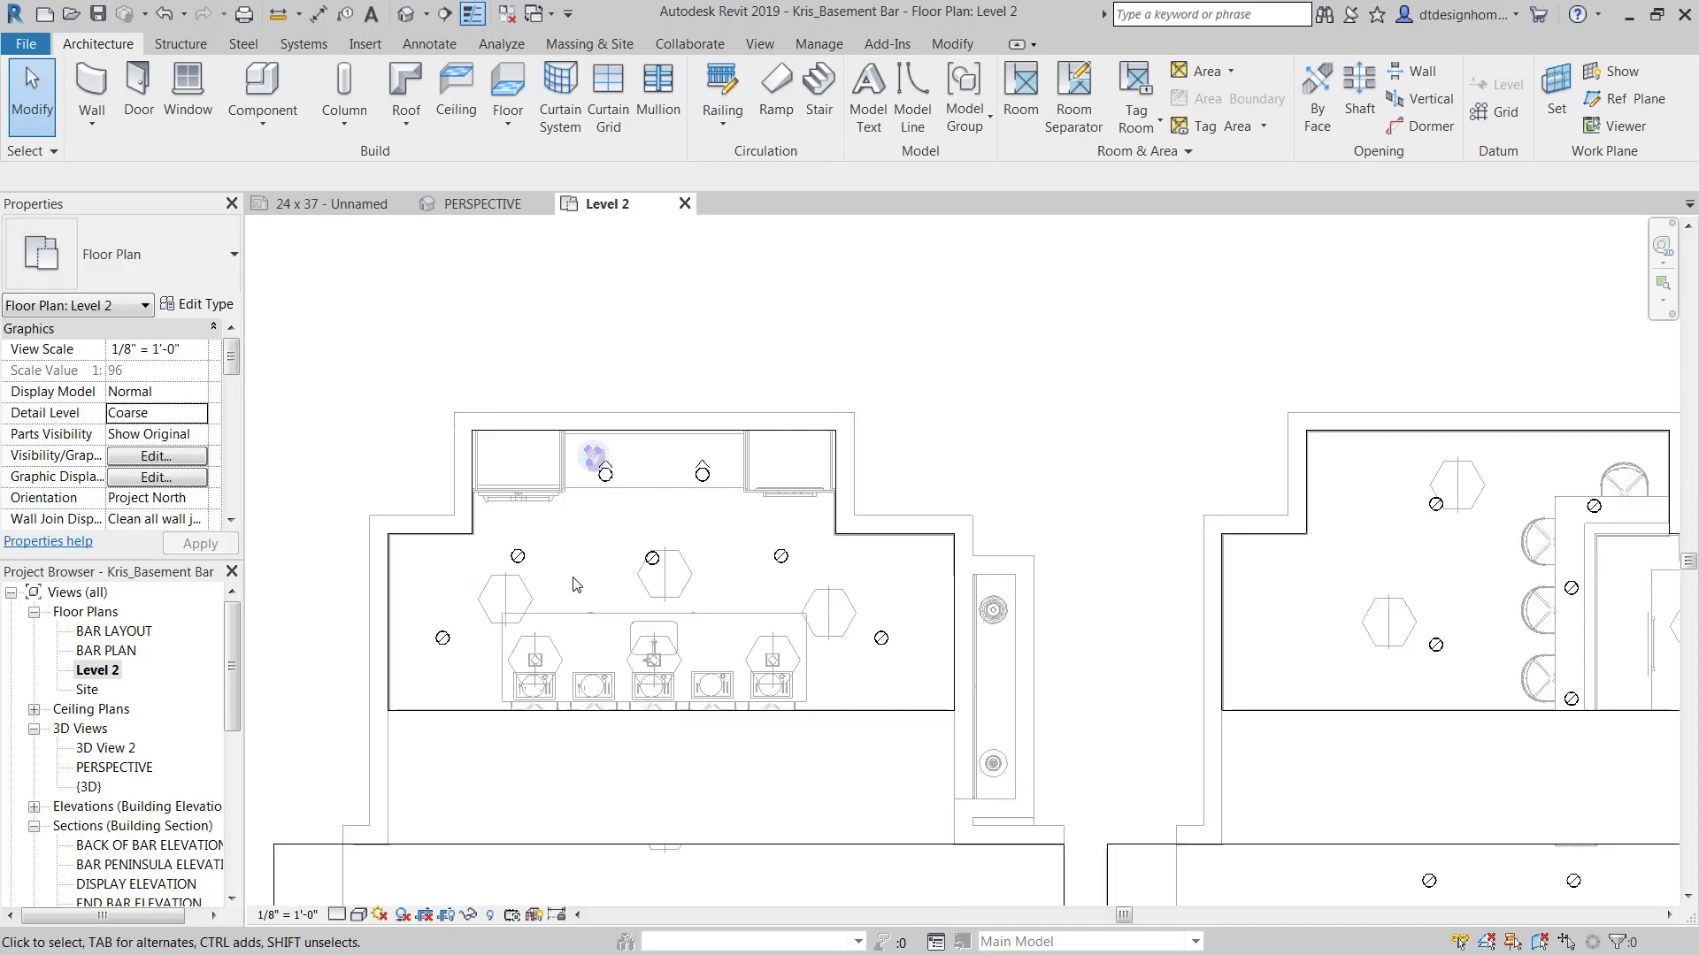
{"action": "middle_click_drag", "start_coordinate": [576, 584], "coordinate": [923, 564]}
{"action": "scroll", "coordinate": [720, 595], "scroll_direction": "down", "scroll_amount": 2}
{"action": "scroll", "coordinate": [934, 569], "scroll_direction": "up", "scroll_amount": 2}
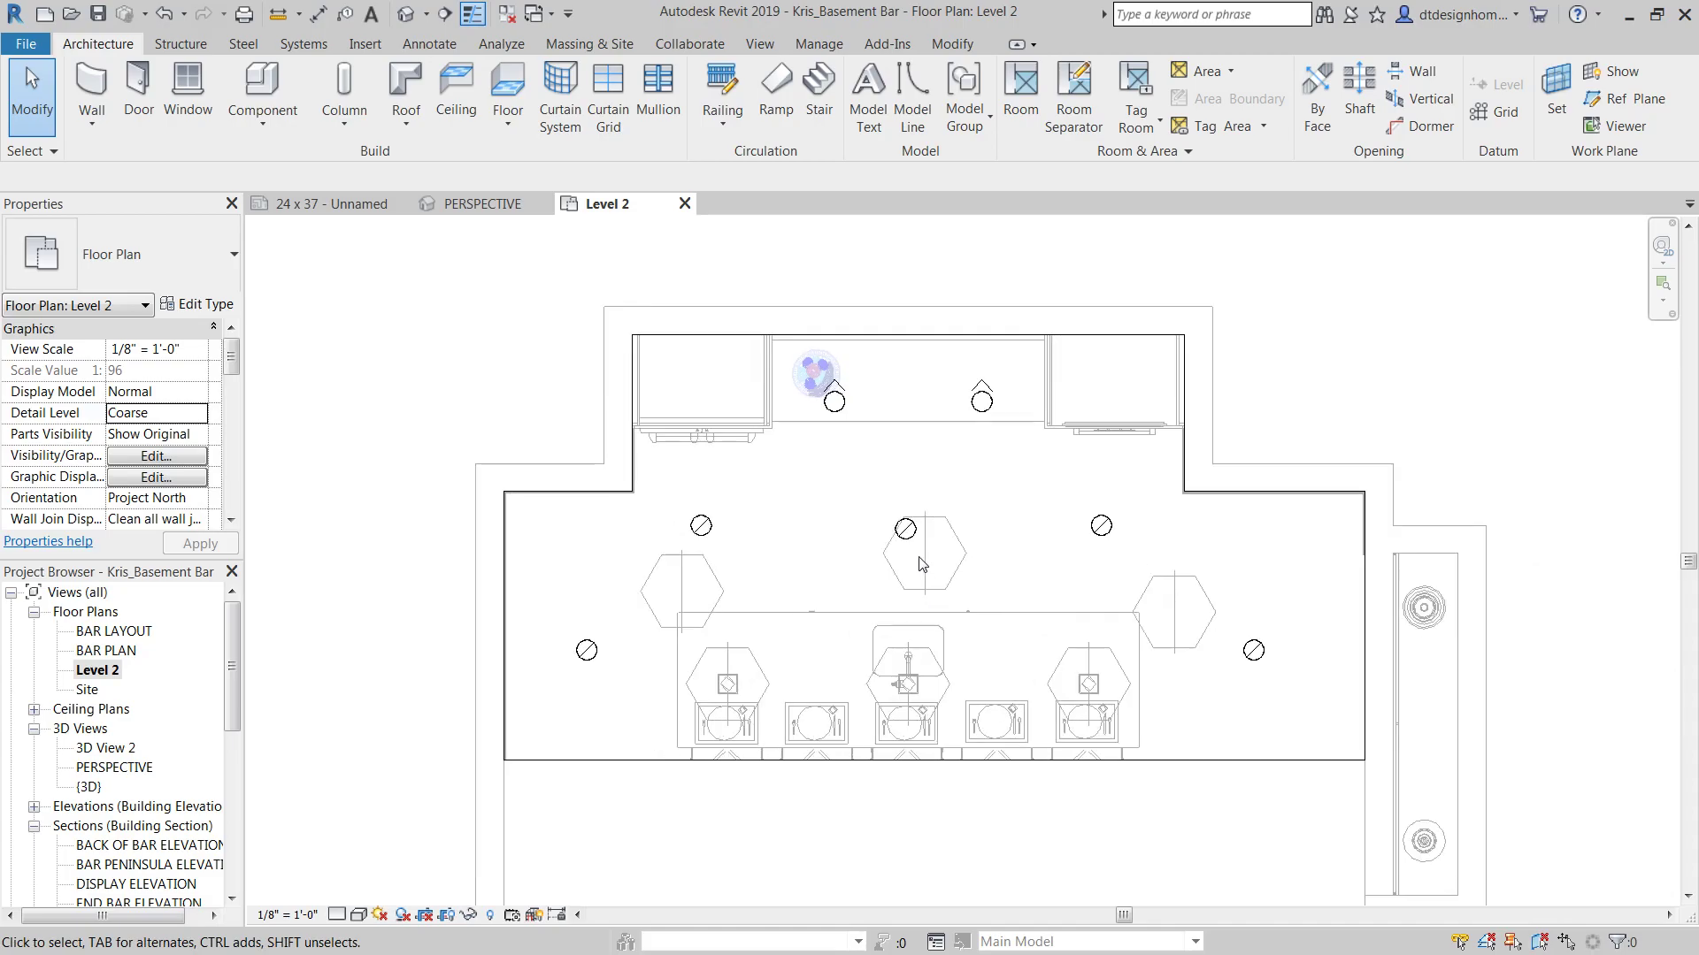
{"action": "scroll", "coordinate": [922, 563], "scroll_direction": "up", "scroll_amount": 1}
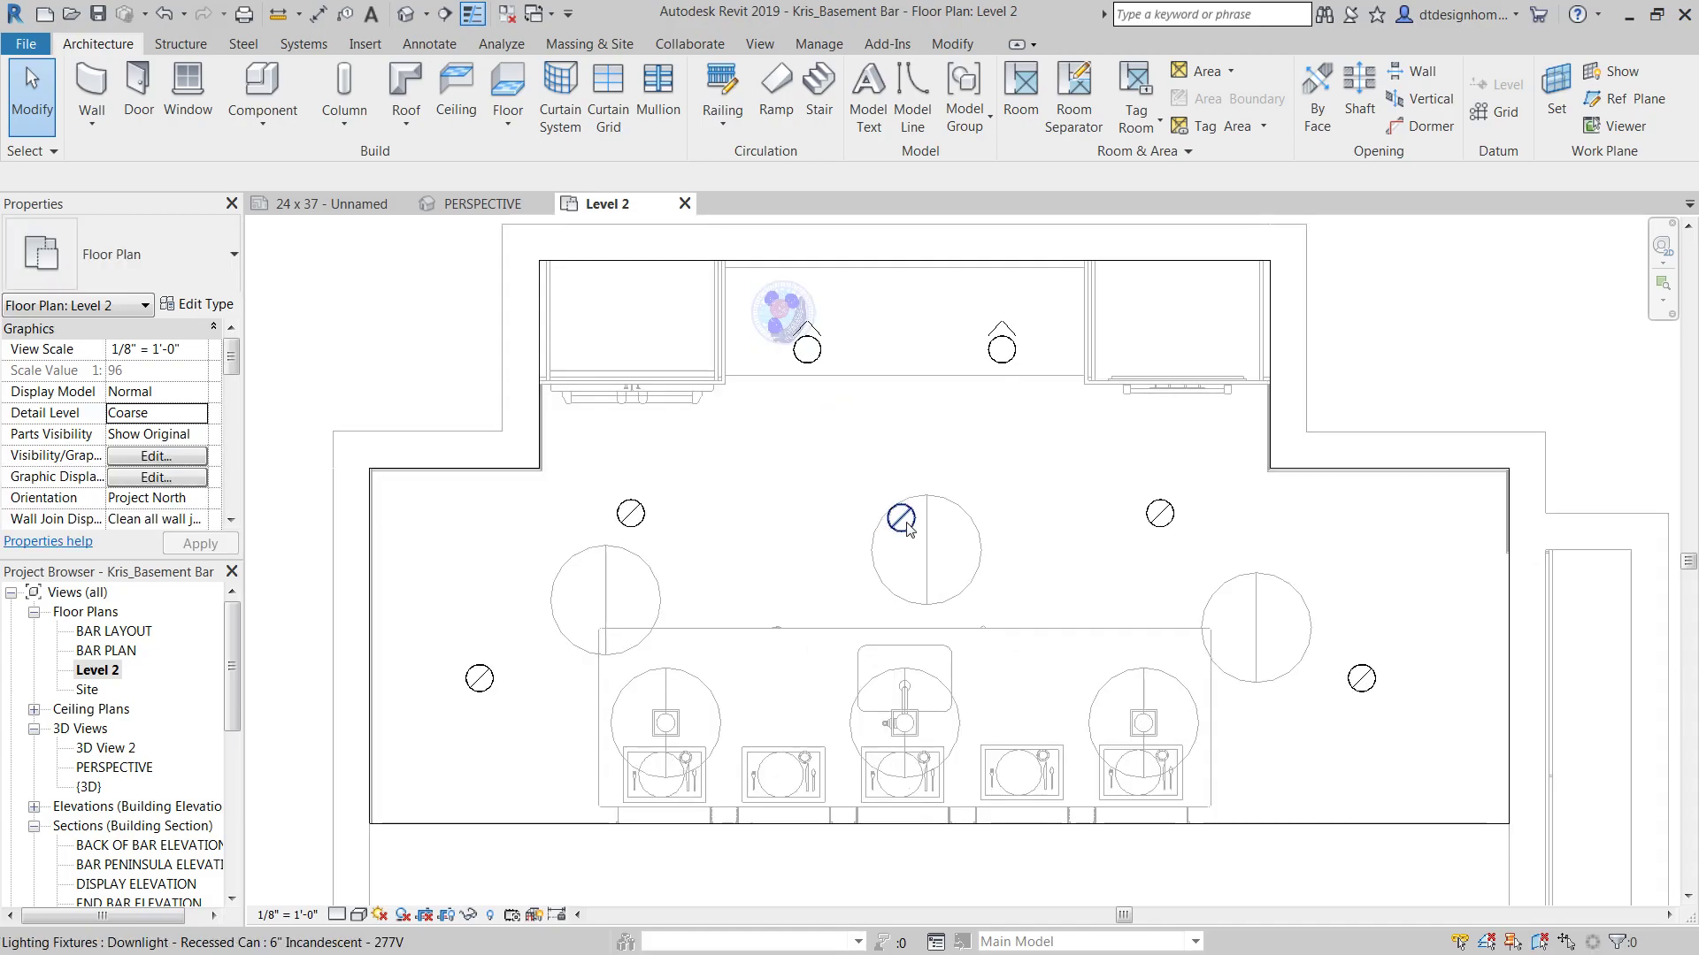
{"action": "left_click", "coordinate": [624, 516]}
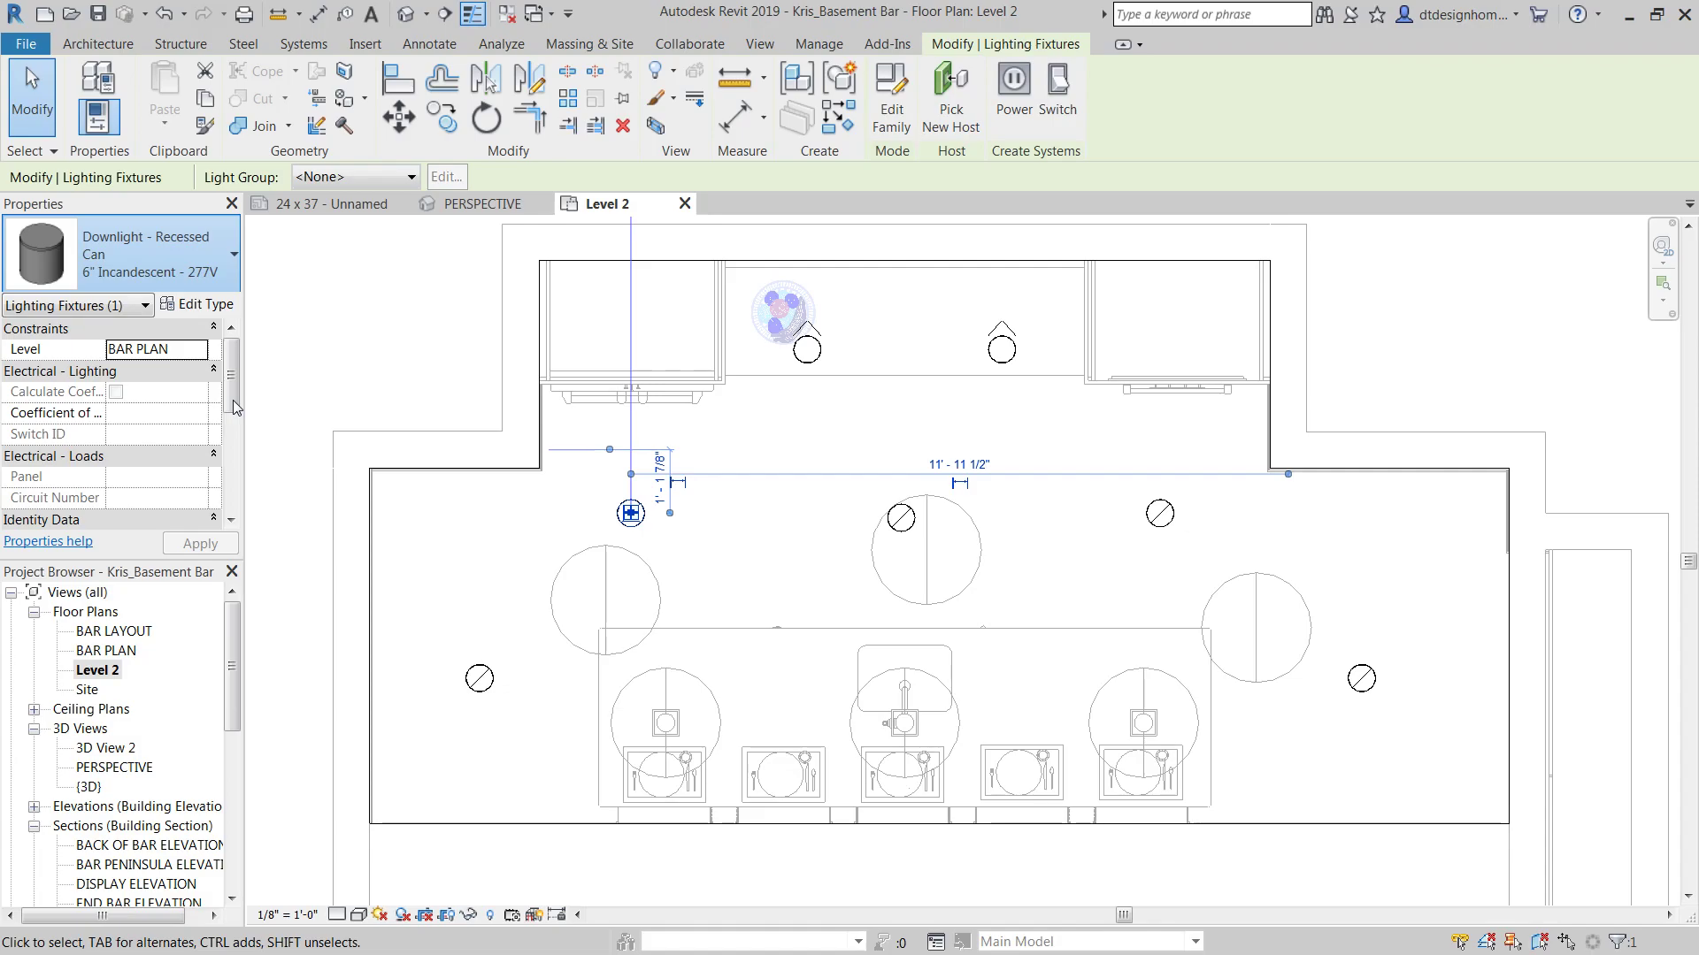
Reselect the recessed can downlight and open its Lightbulb material from the type properties
{"action": "left_click", "coordinate": [511, 536]}
{"action": "left_click", "coordinate": [636, 510]}
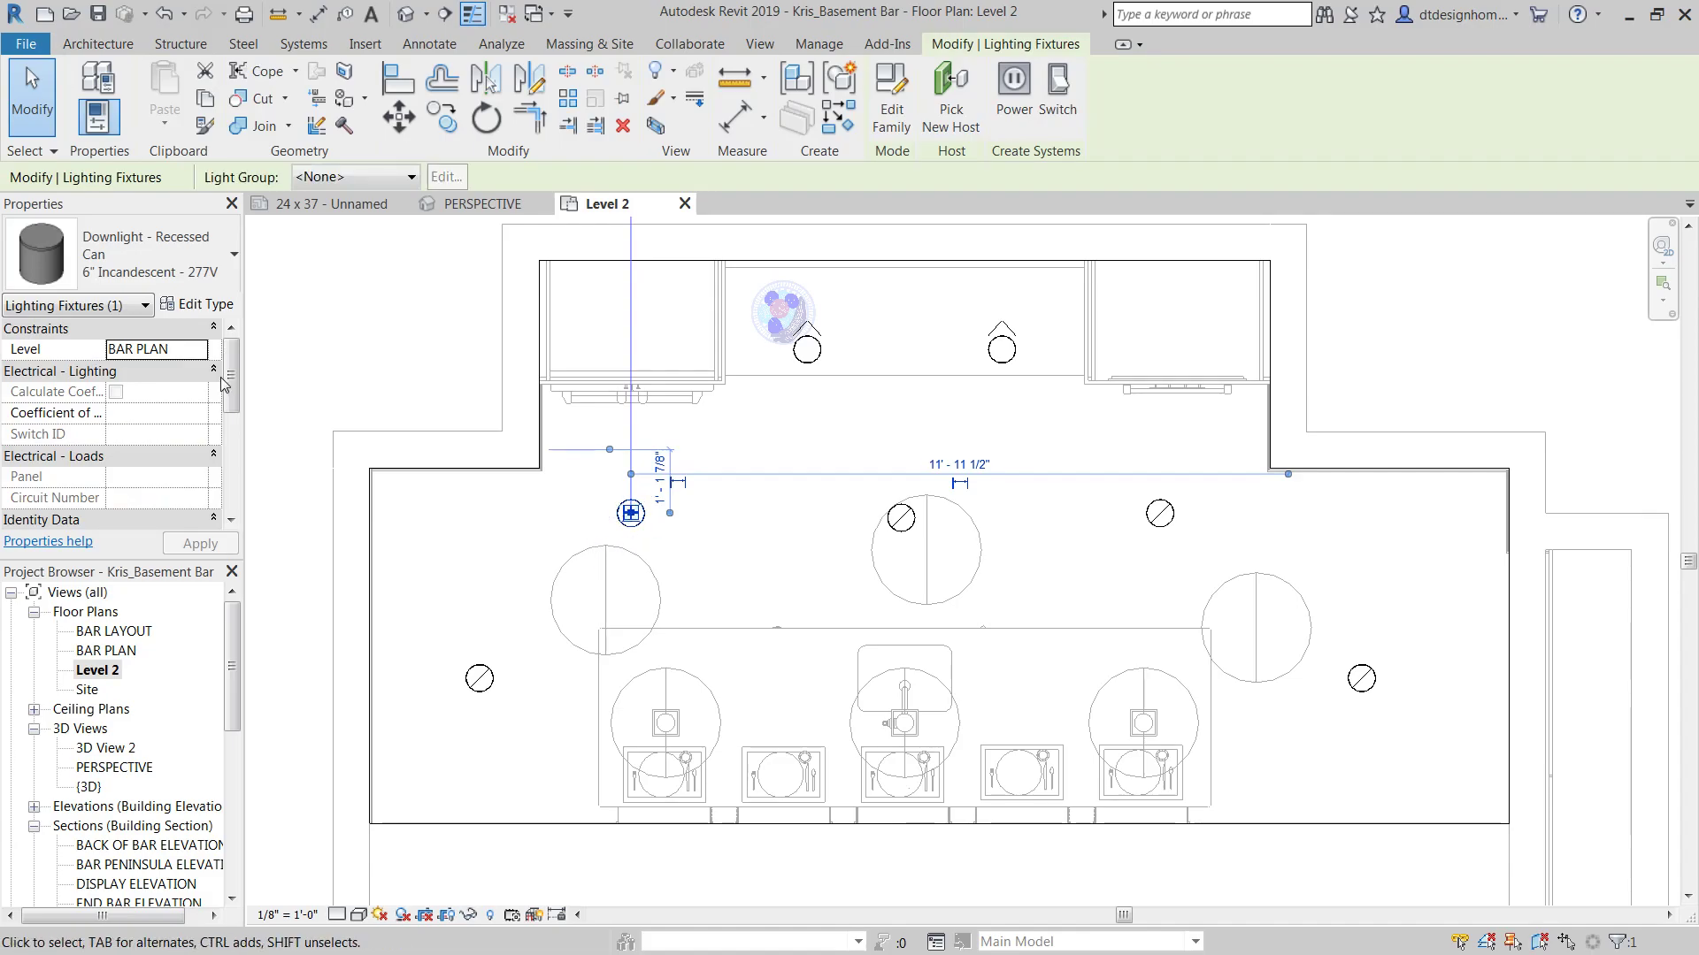
{"action": "left_click", "coordinate": [196, 304]}
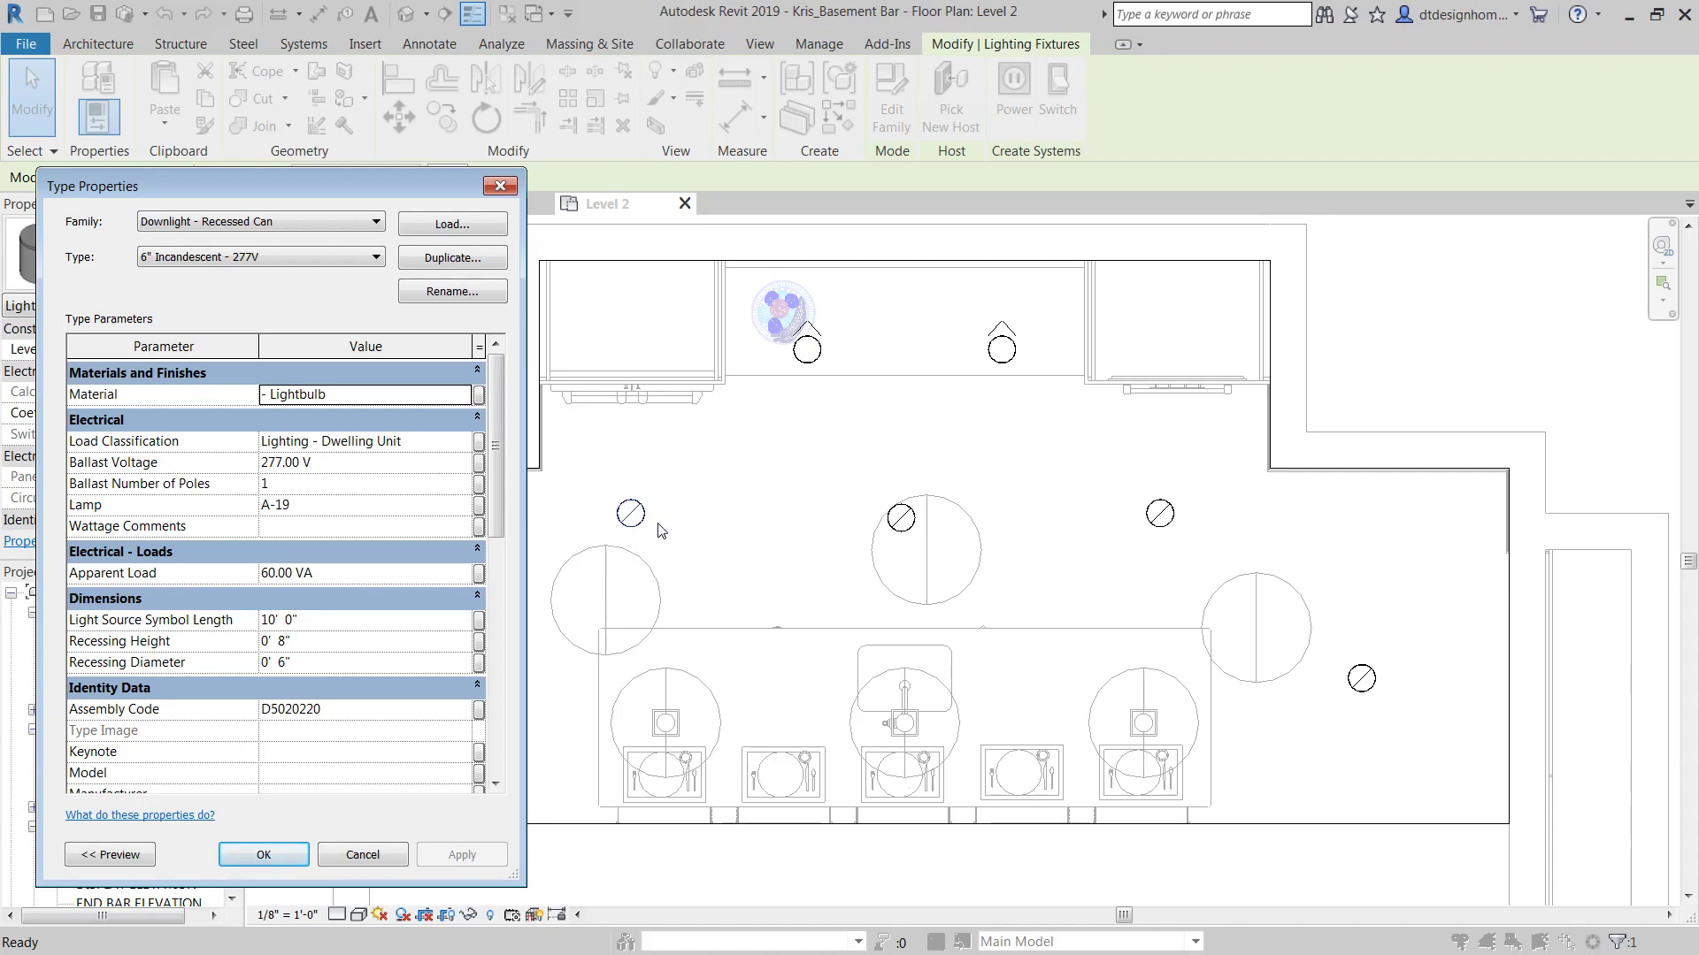
{"action": "left_click", "coordinate": [462, 393]}
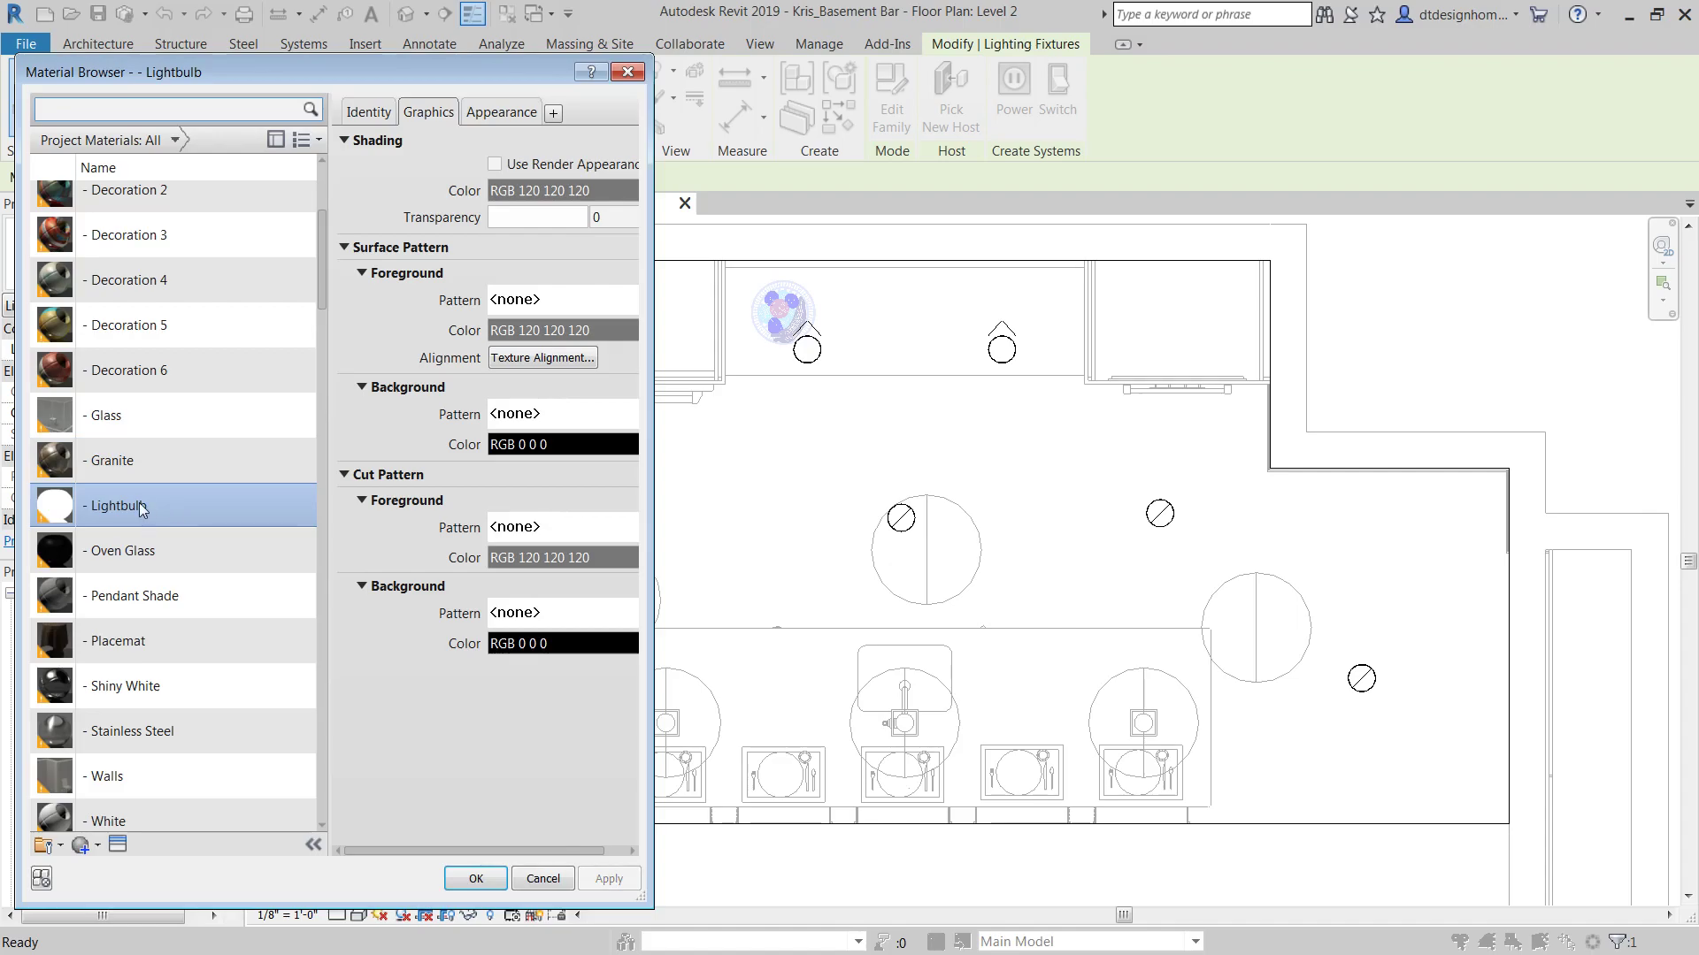
Replace the material's appearance with Light Bulb - On from the Glass appearance library
{"action": "left_click", "coordinate": [497, 119]}
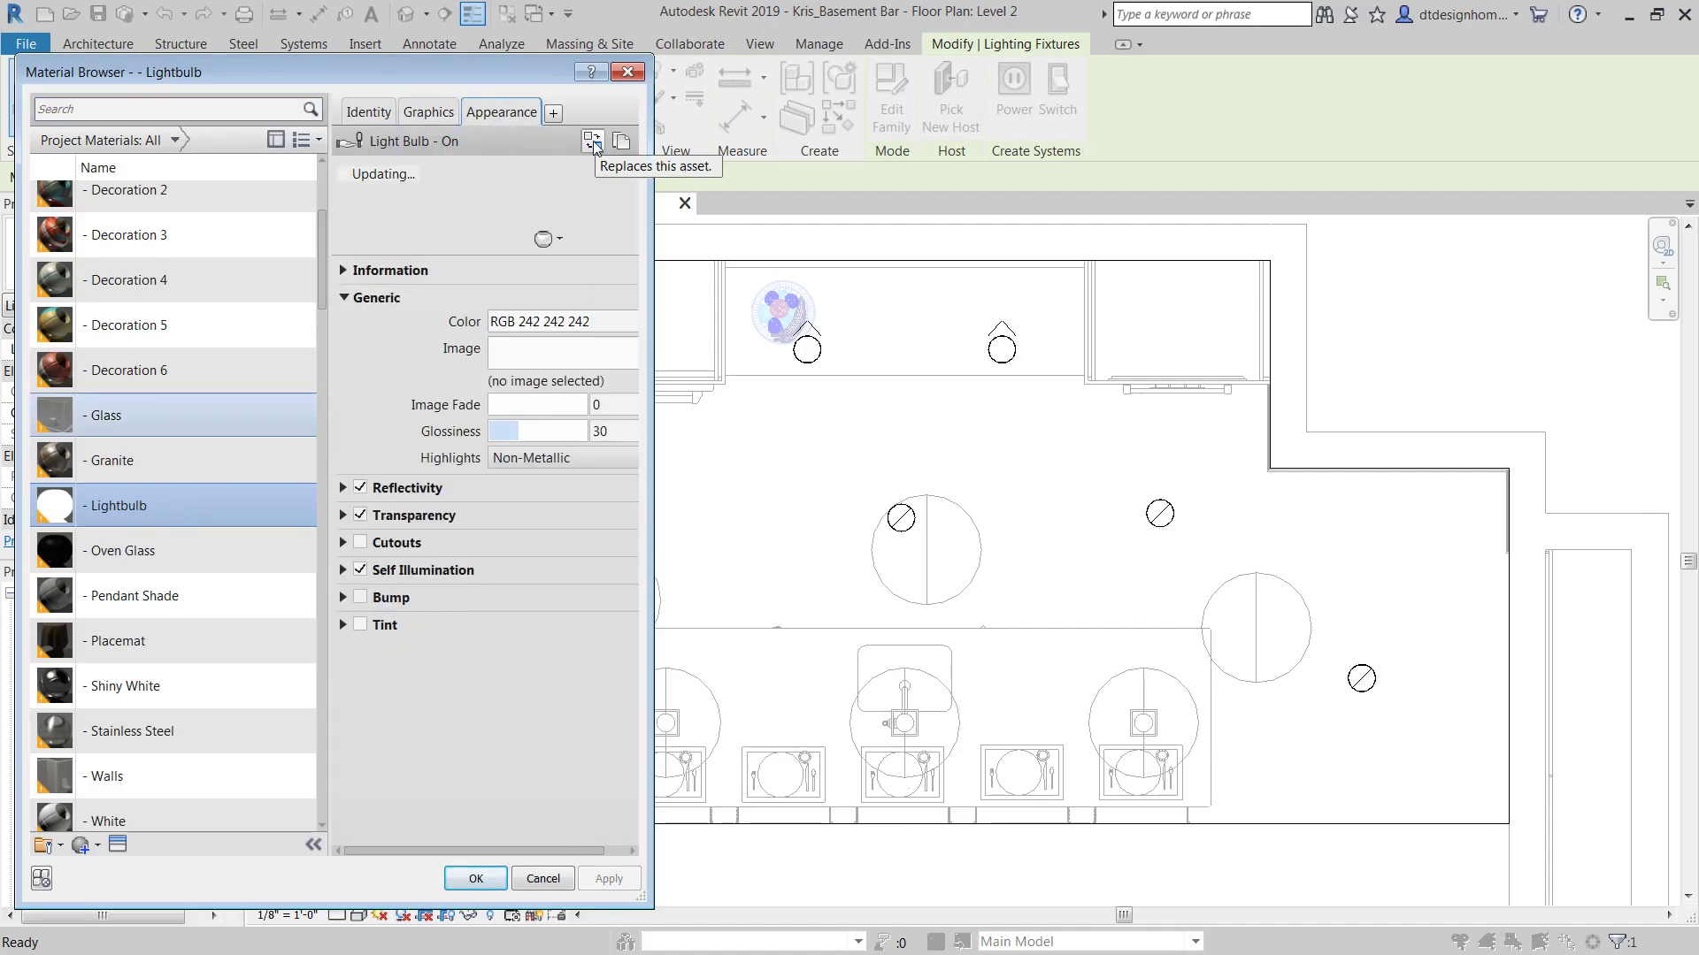
{"action": "left_click", "coordinate": [592, 141]}
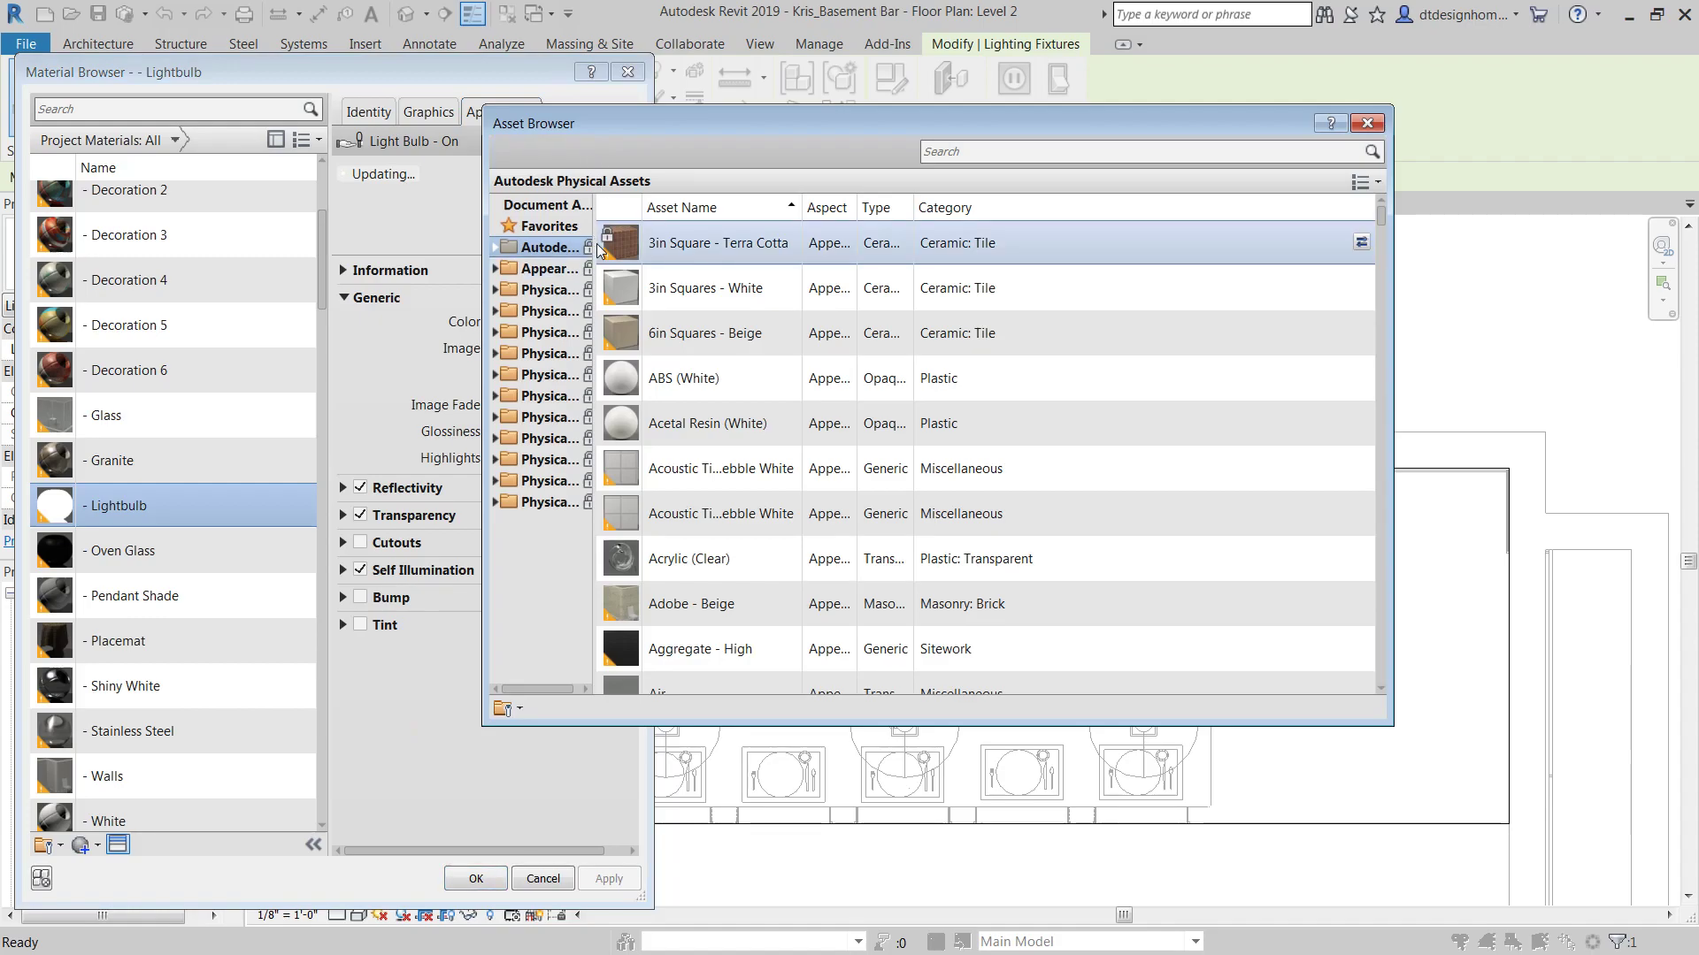
{"action": "left_click", "coordinate": [495, 269]}
{"action": "left_click", "coordinate": [546, 417]}
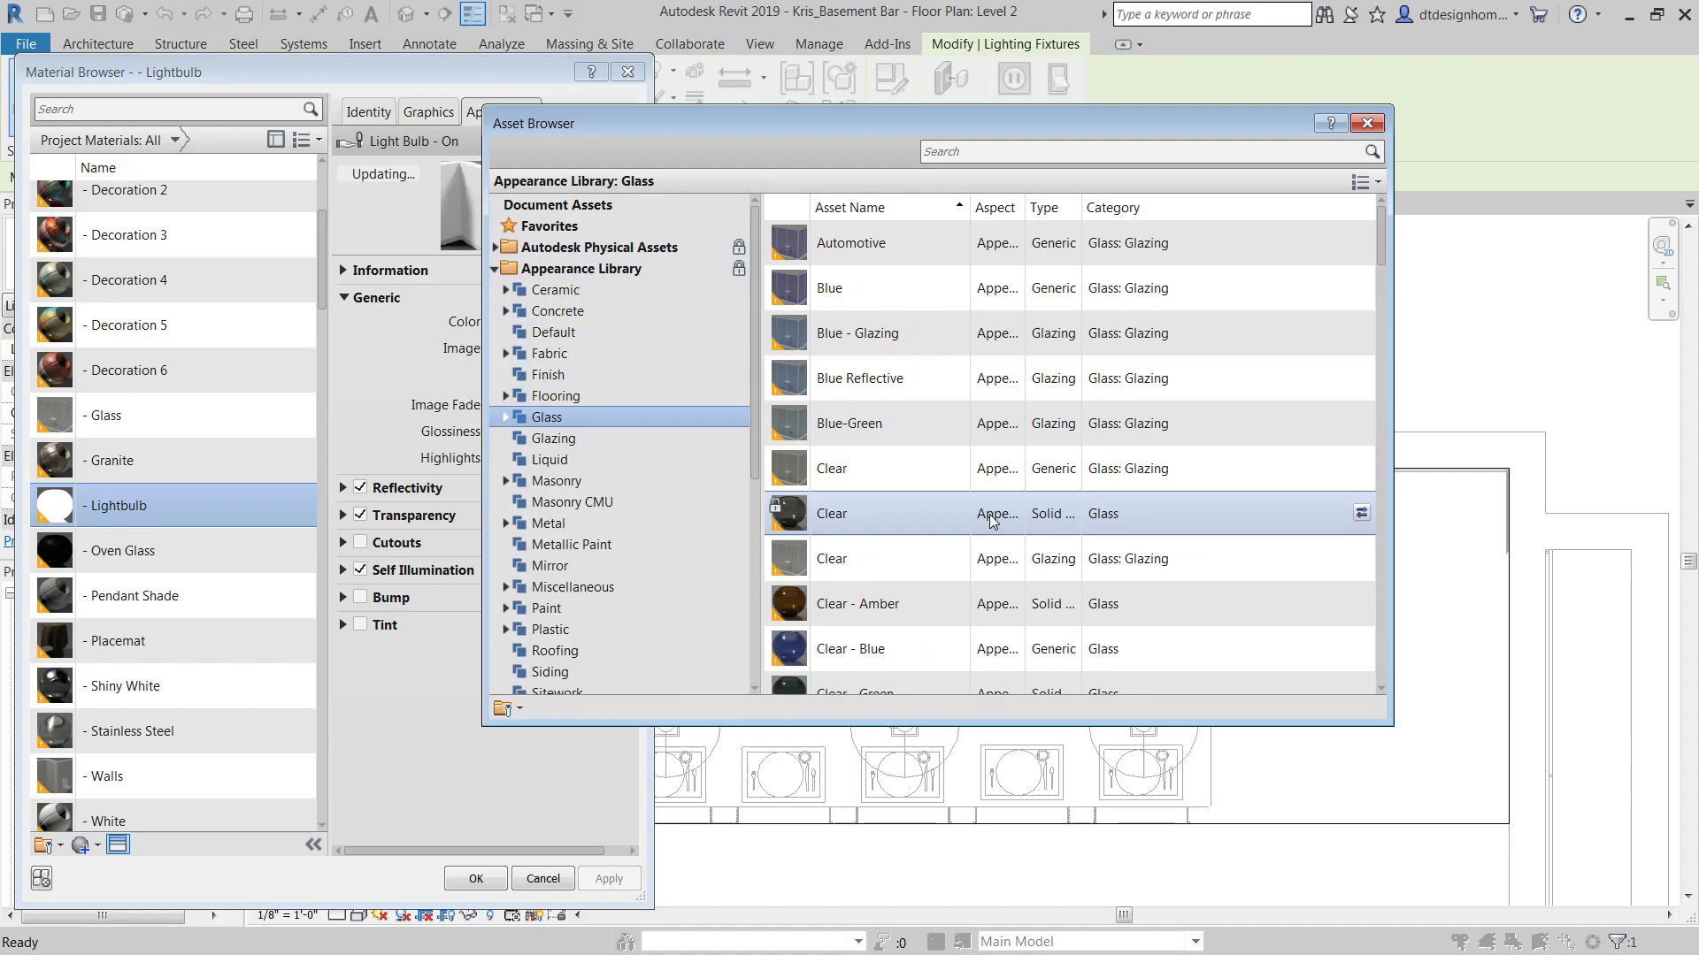
{"action": "scroll", "coordinate": [897, 488], "scroll_direction": "down", "scroll_amount": 8}
{"action": "scroll", "coordinate": [897, 488], "scroll_direction": "down", "scroll_amount": 10}
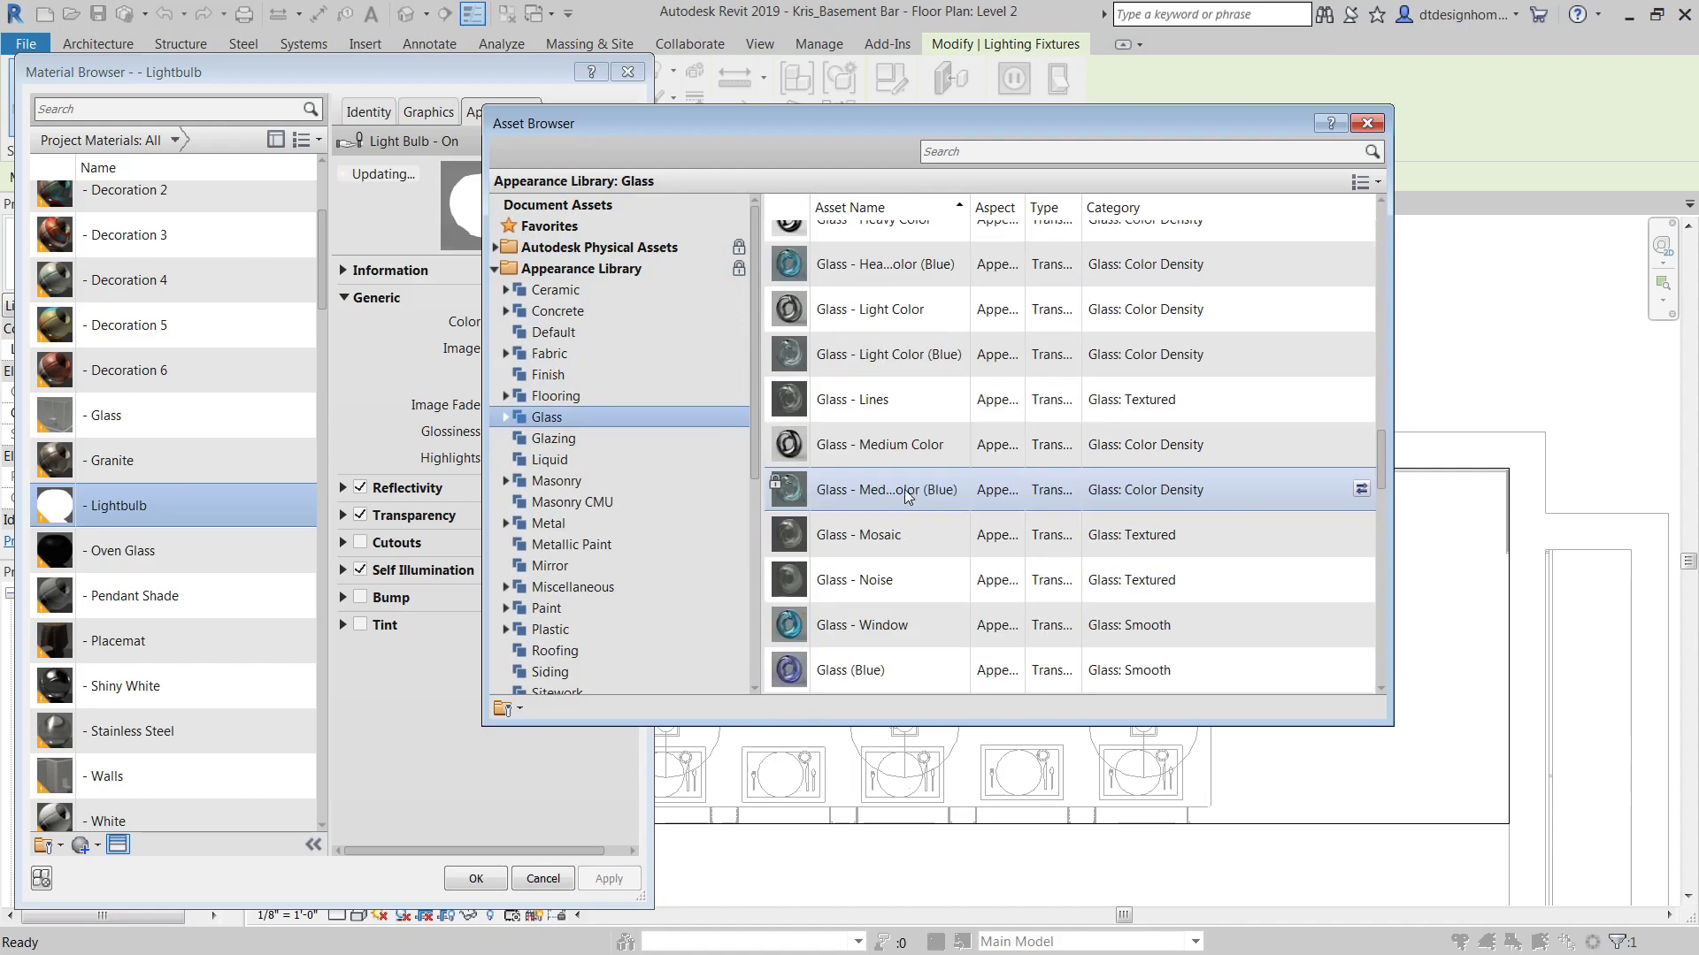
{"action": "scroll", "coordinate": [885, 301], "scroll_direction": "up", "scroll_amount": 1}
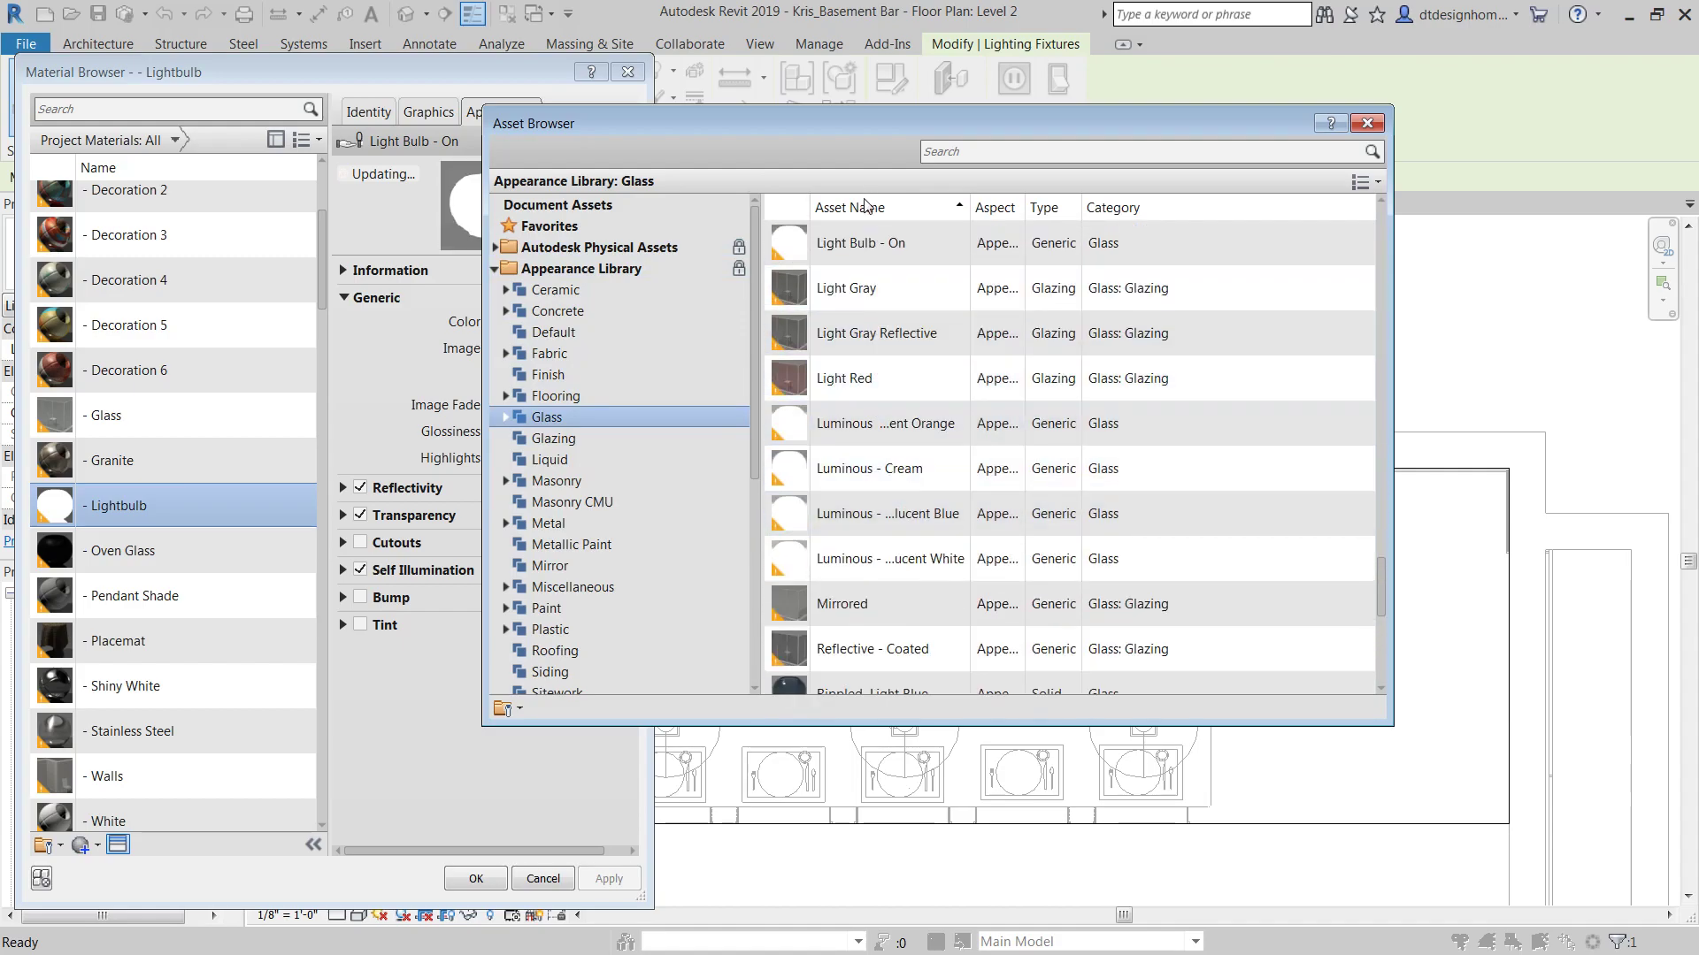
{"action": "double_click", "coordinate": [867, 250]}
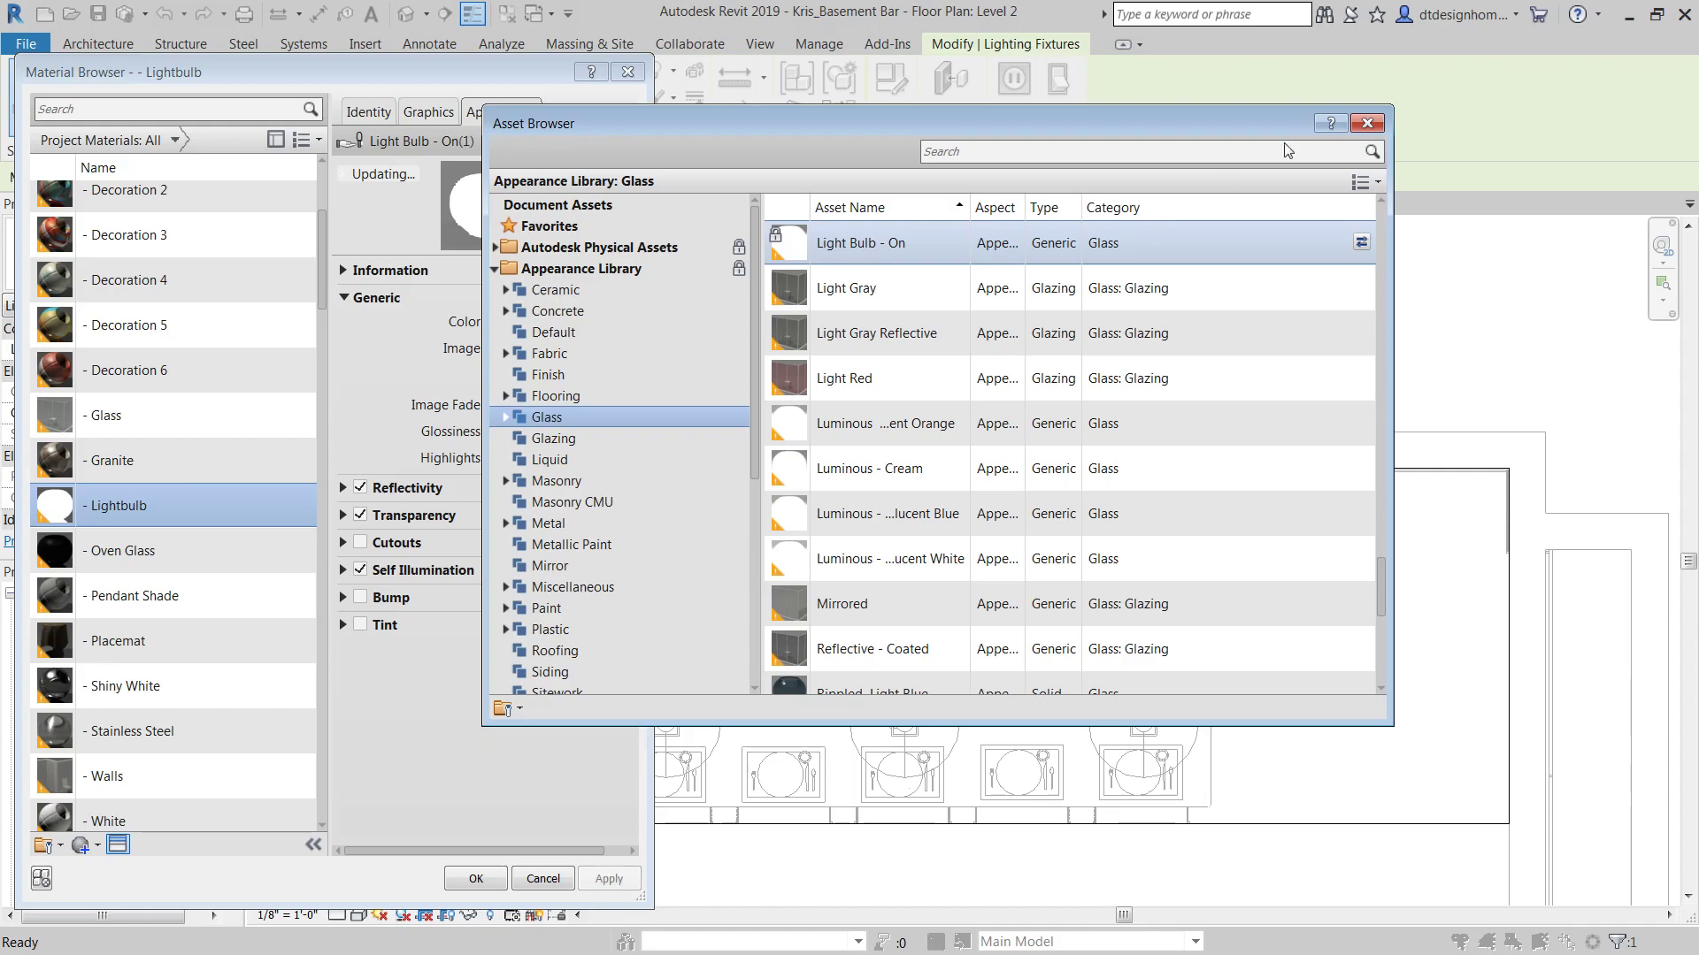
{"action": "left_click", "coordinate": [1367, 123]}
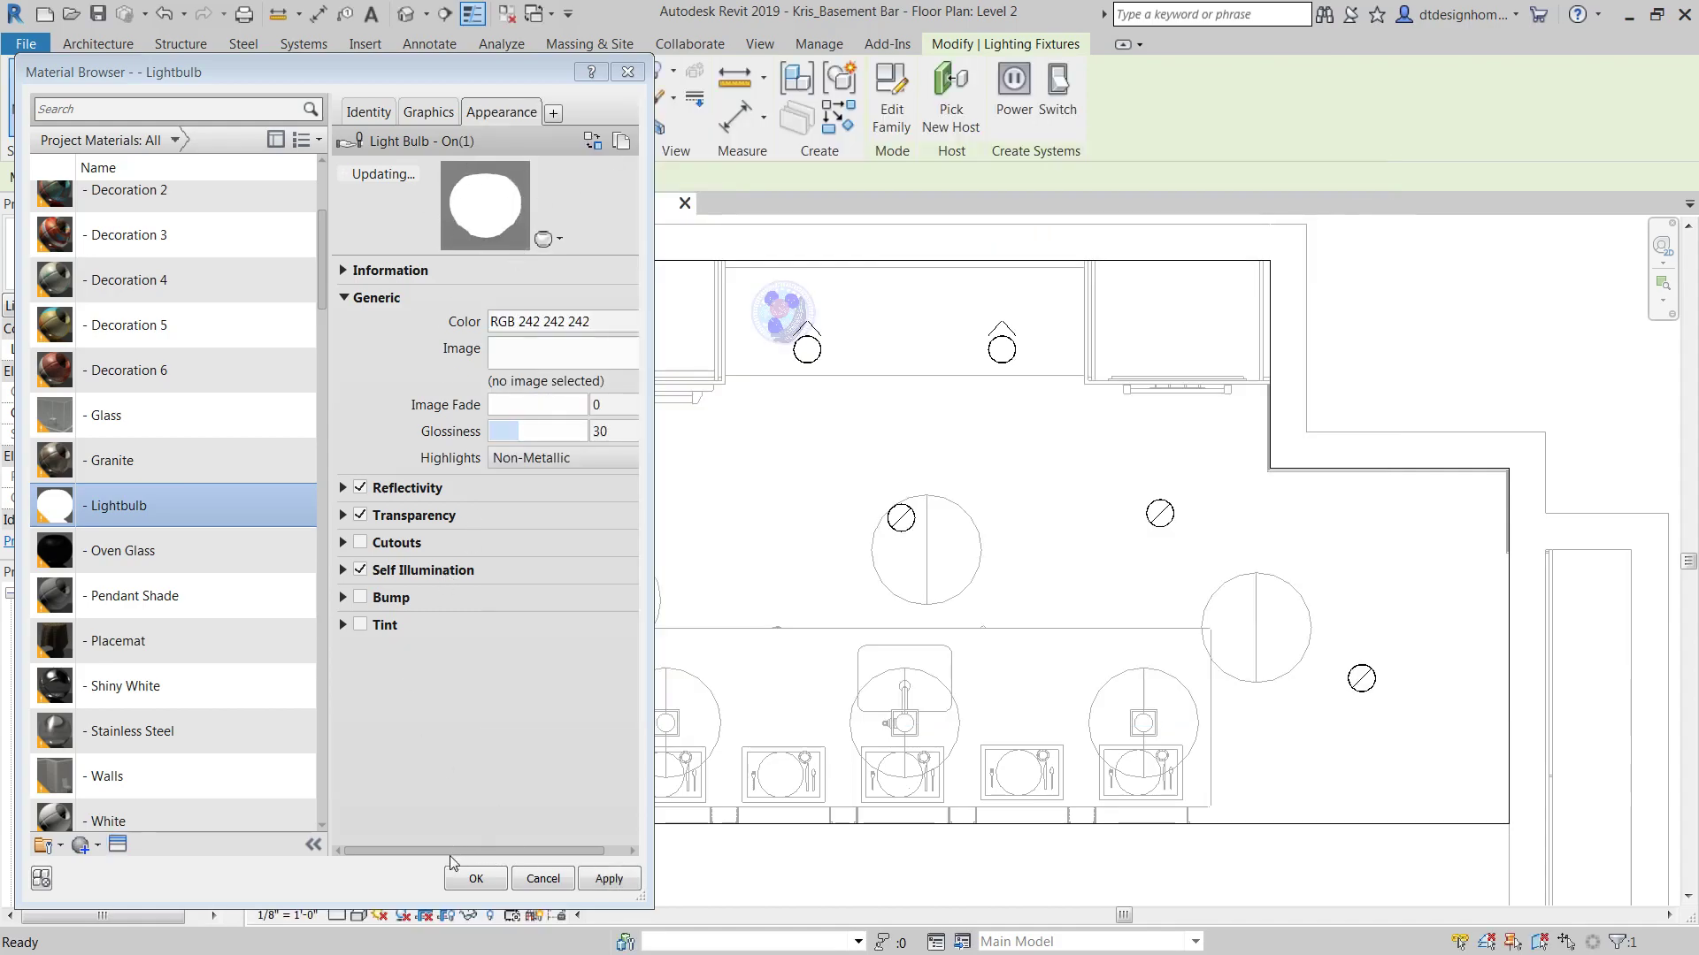
Accept the material and set the type's Initial Color to the Fluorescent (Daylight) 6430 K preset
{"action": "left_click", "coordinate": [476, 879]}
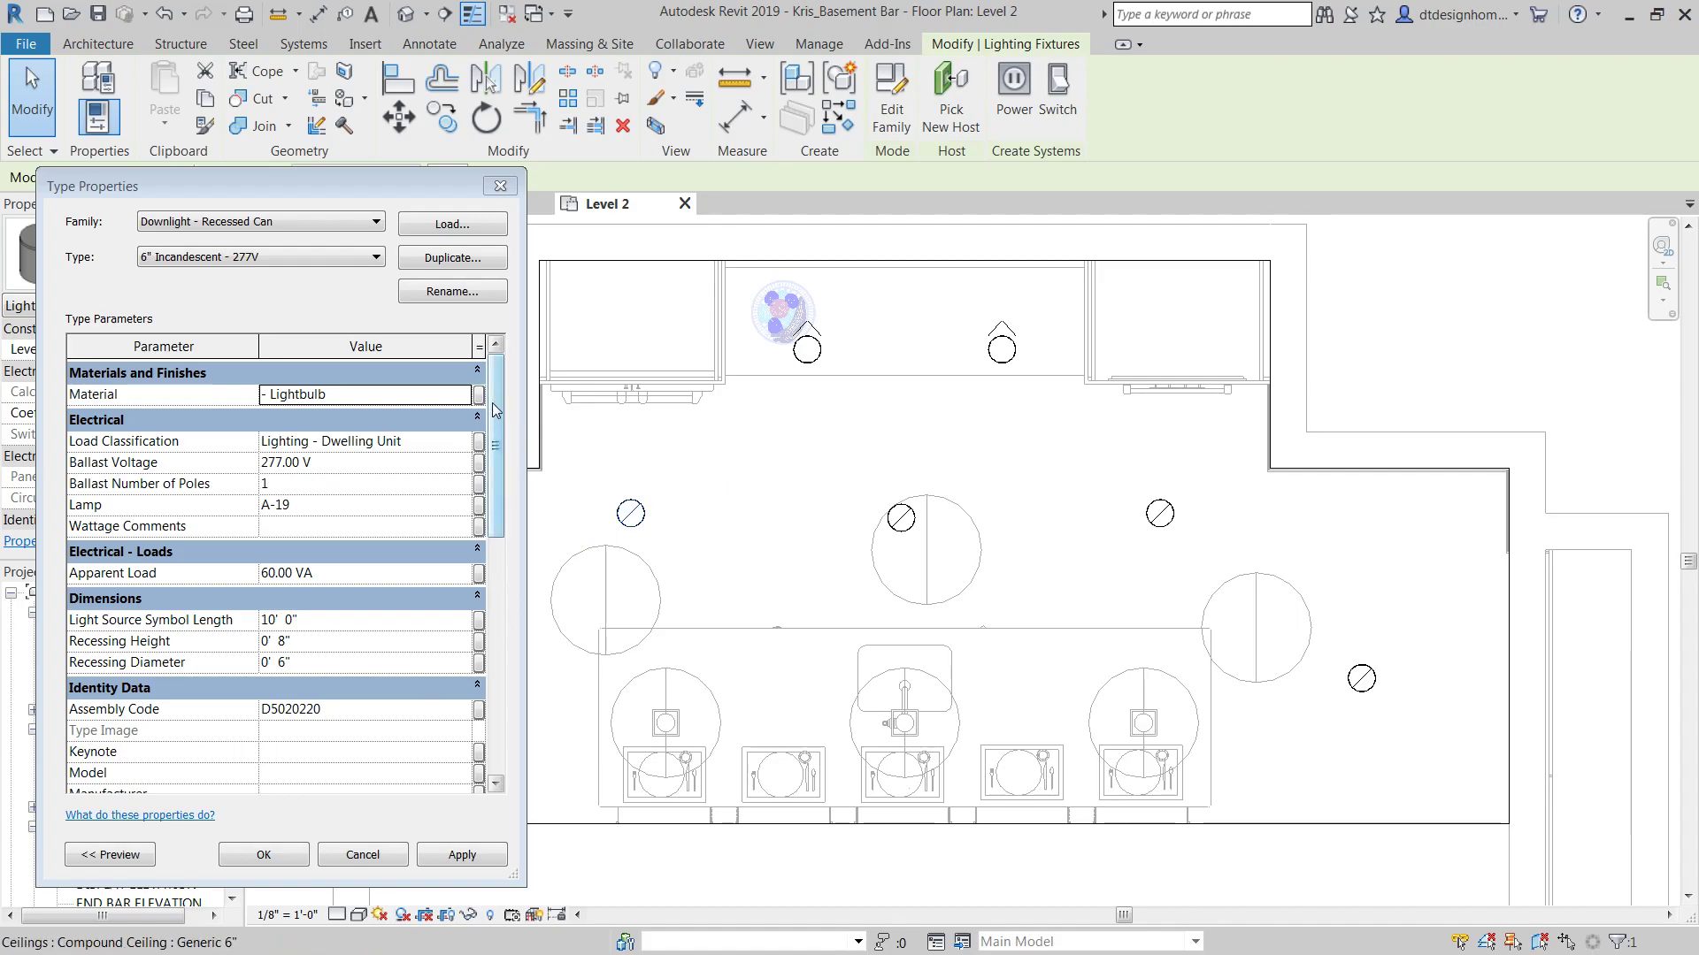
{"action": "left_click_drag", "start_coordinate": [497, 409], "coordinate": [501, 671]}
{"action": "left_click", "coordinate": [317, 628]}
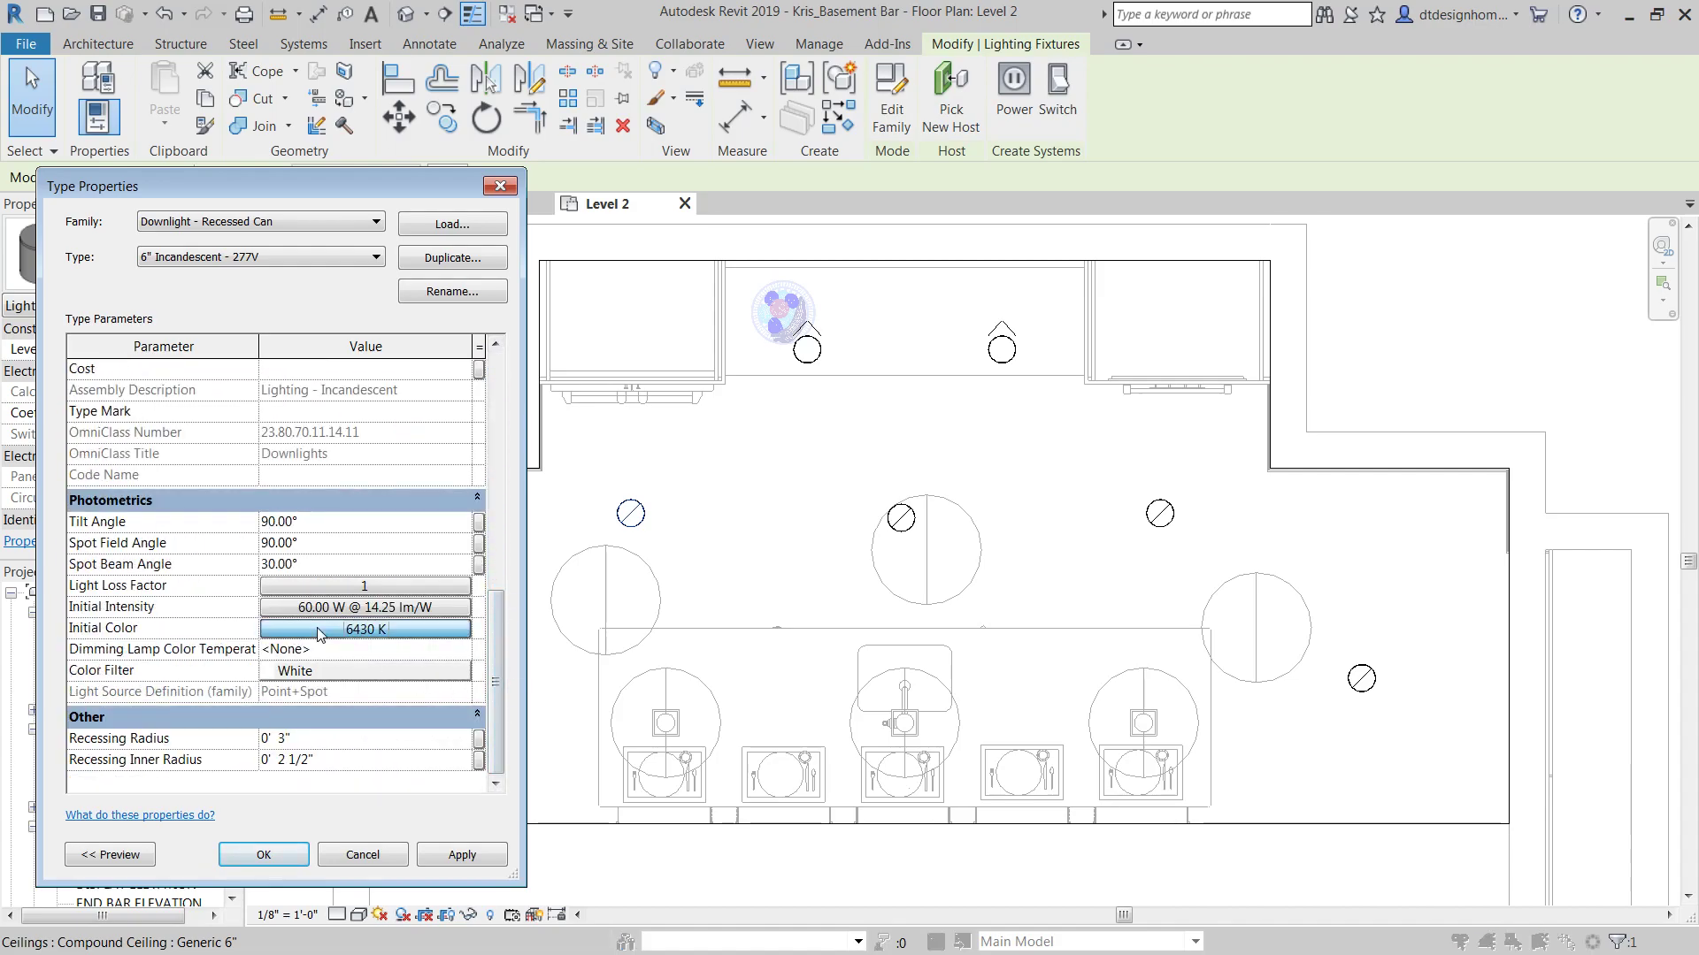
{"action": "left_click", "coordinate": [363, 600]}
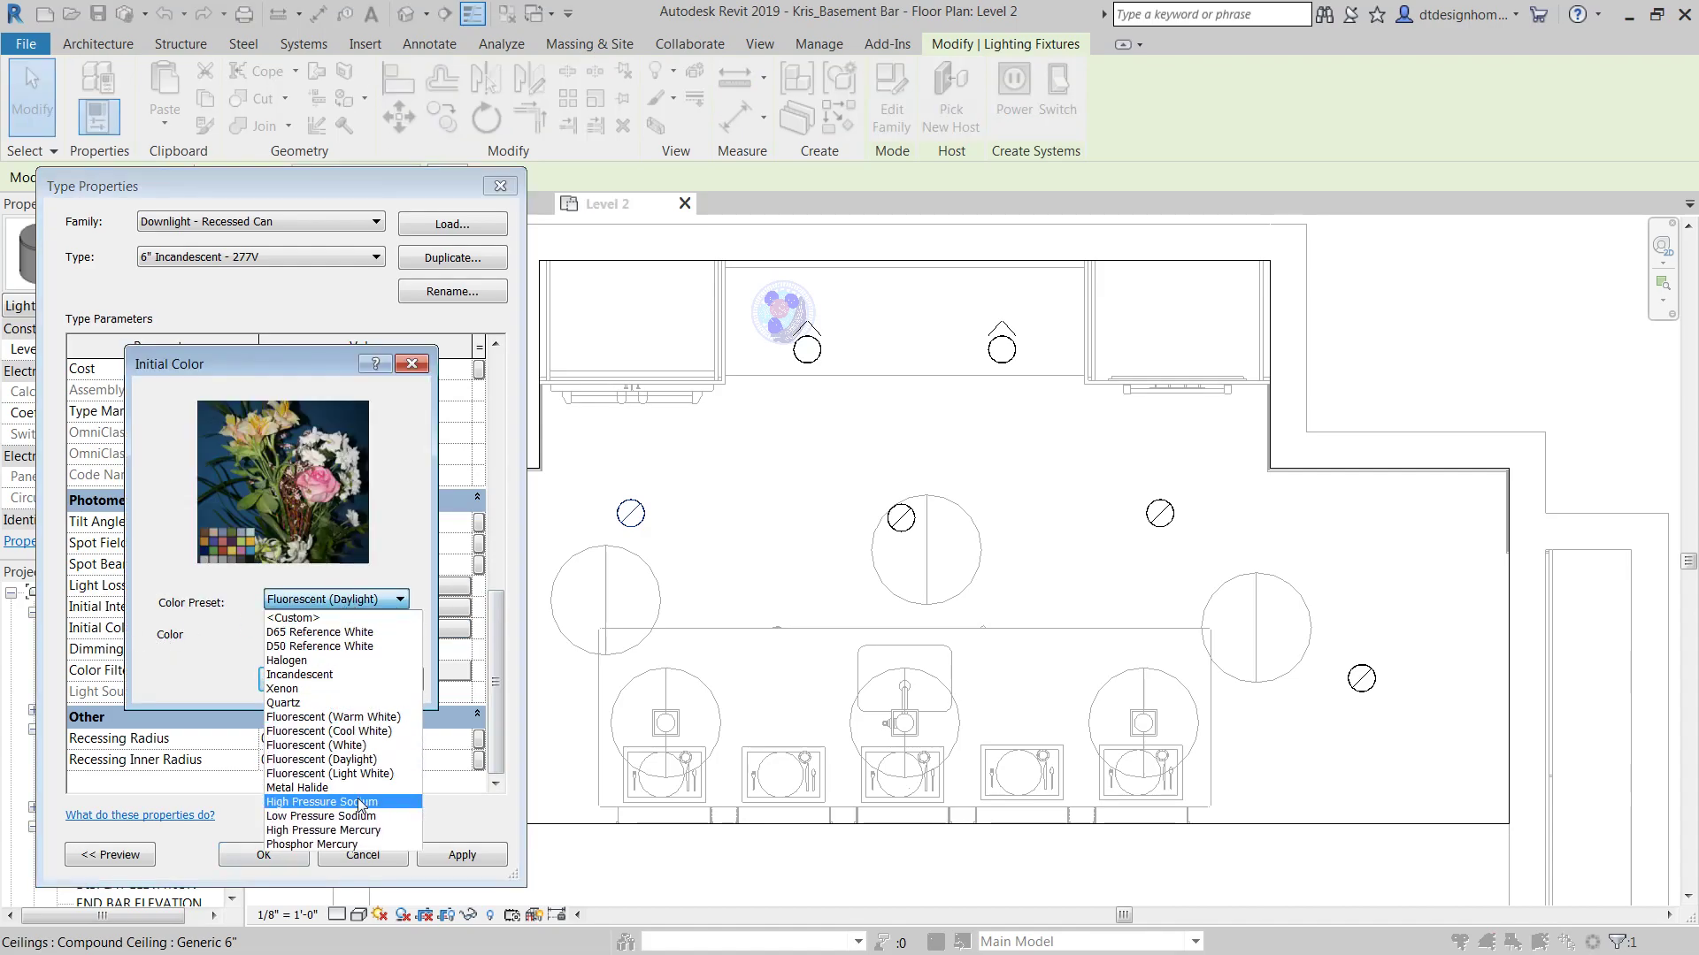
{"action": "left_click", "coordinate": [301, 674]}
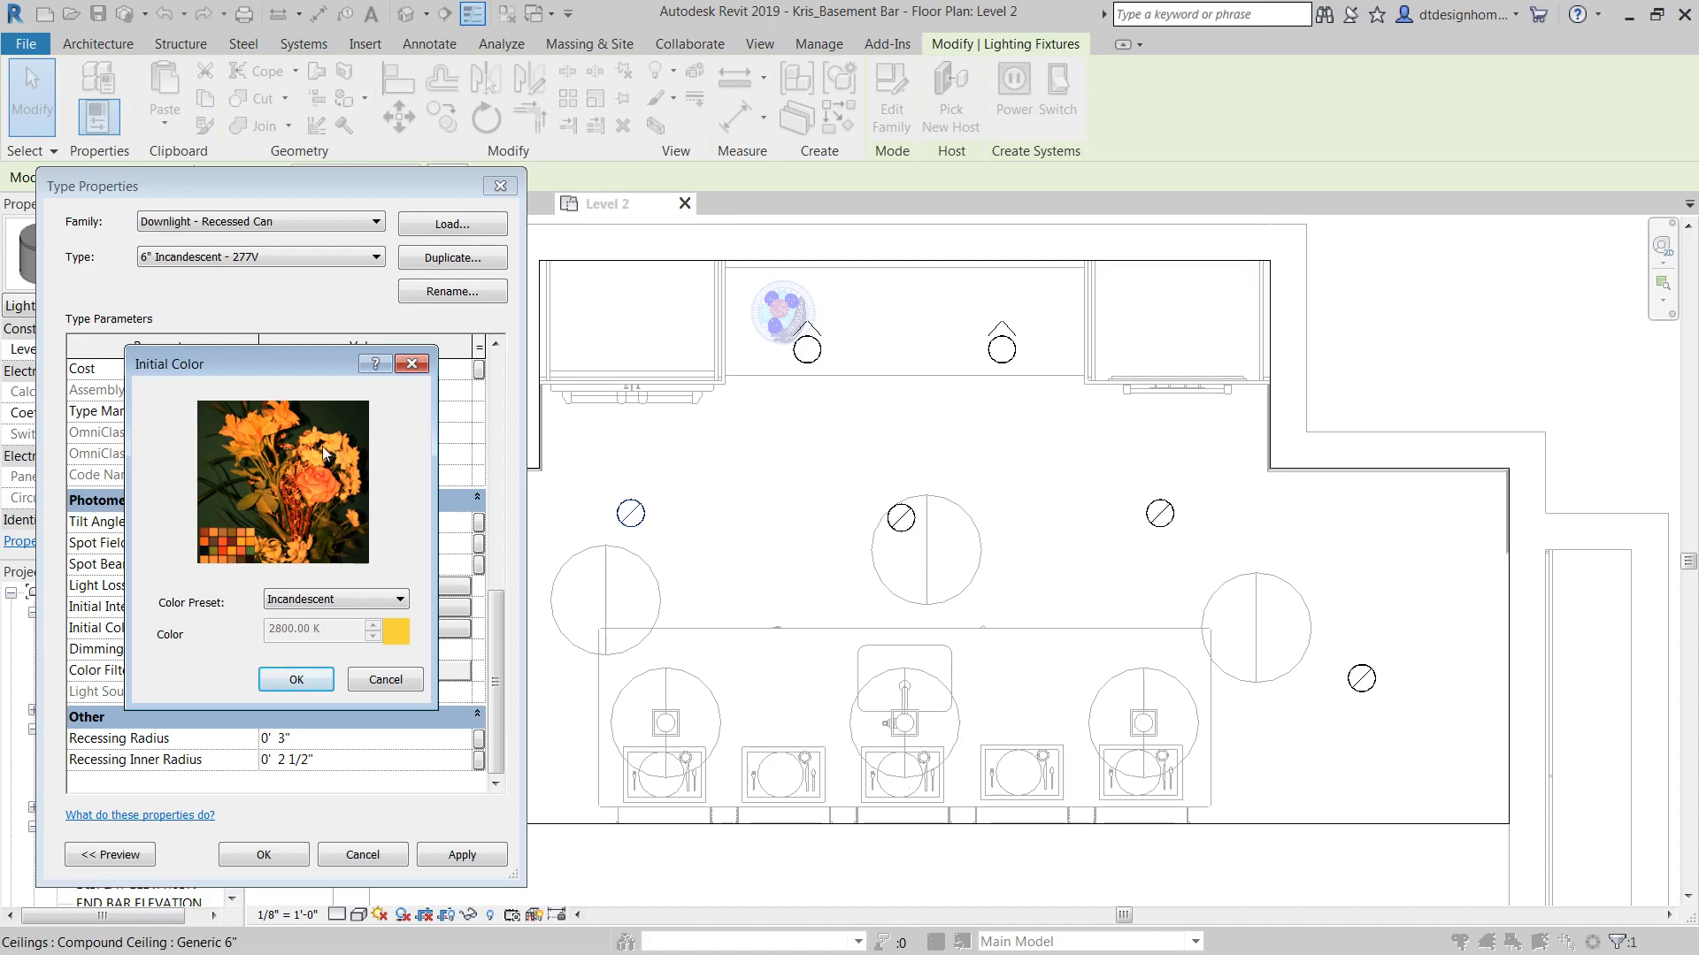
{"action": "left_click", "coordinate": [400, 600]}
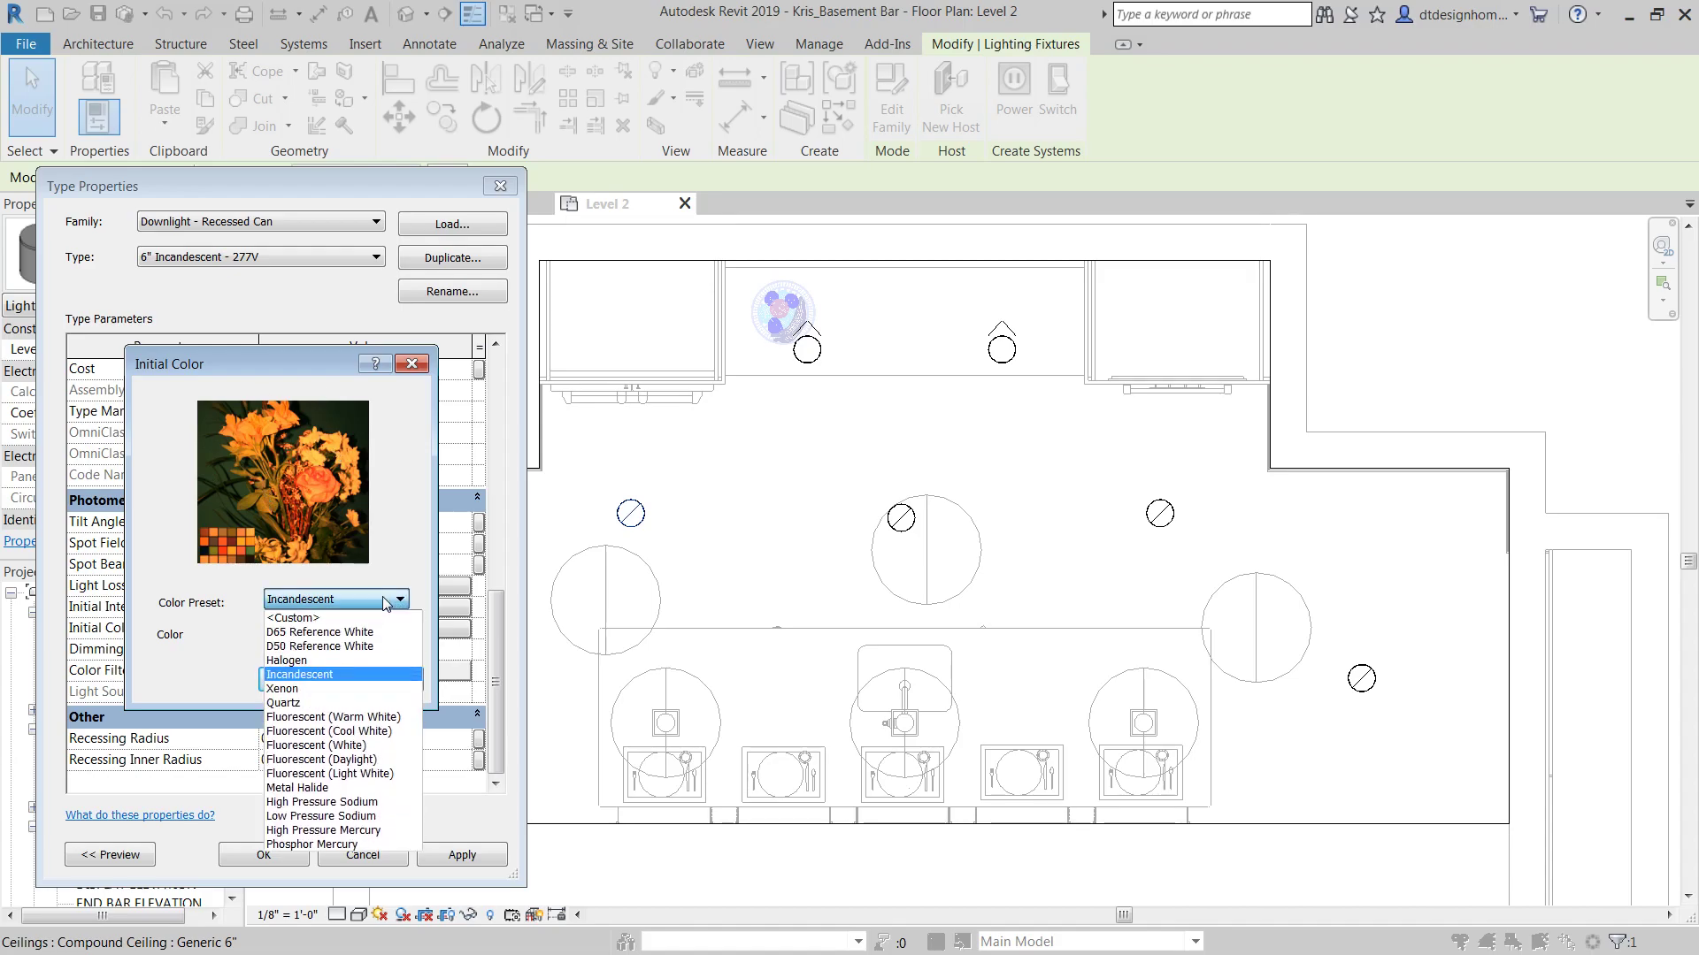
{"action": "left_click", "coordinate": [357, 766]}
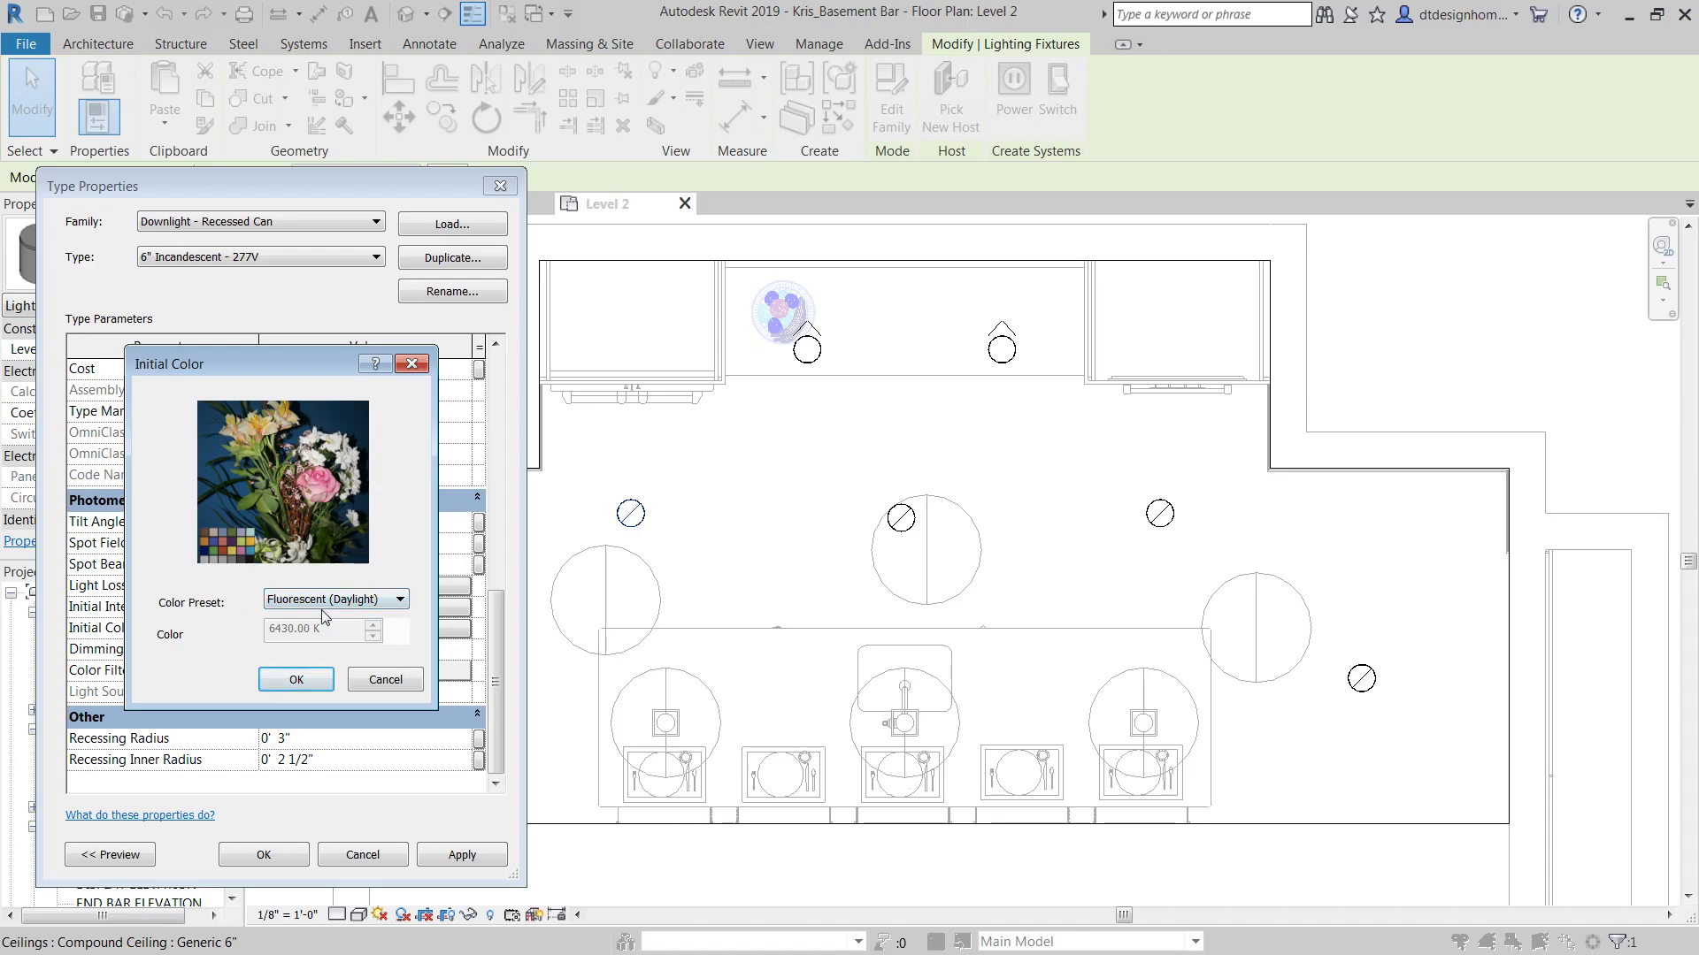
{"action": "left_click", "coordinate": [397, 601]}
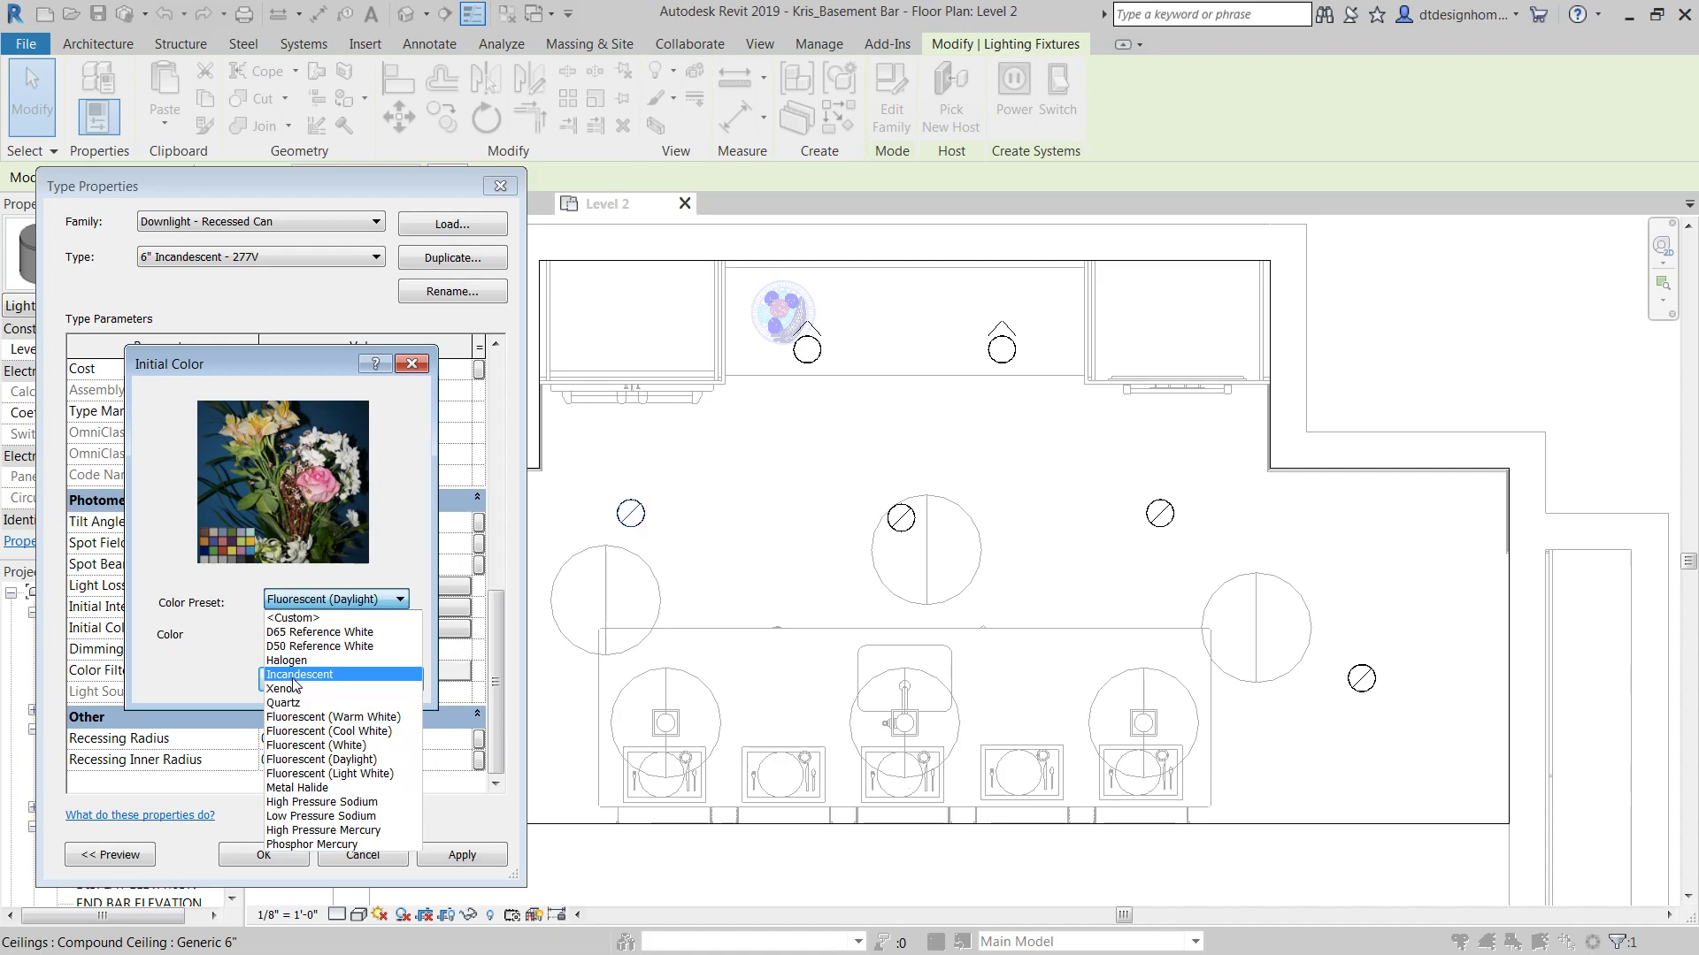
{"action": "left_click", "coordinate": [360, 763]}
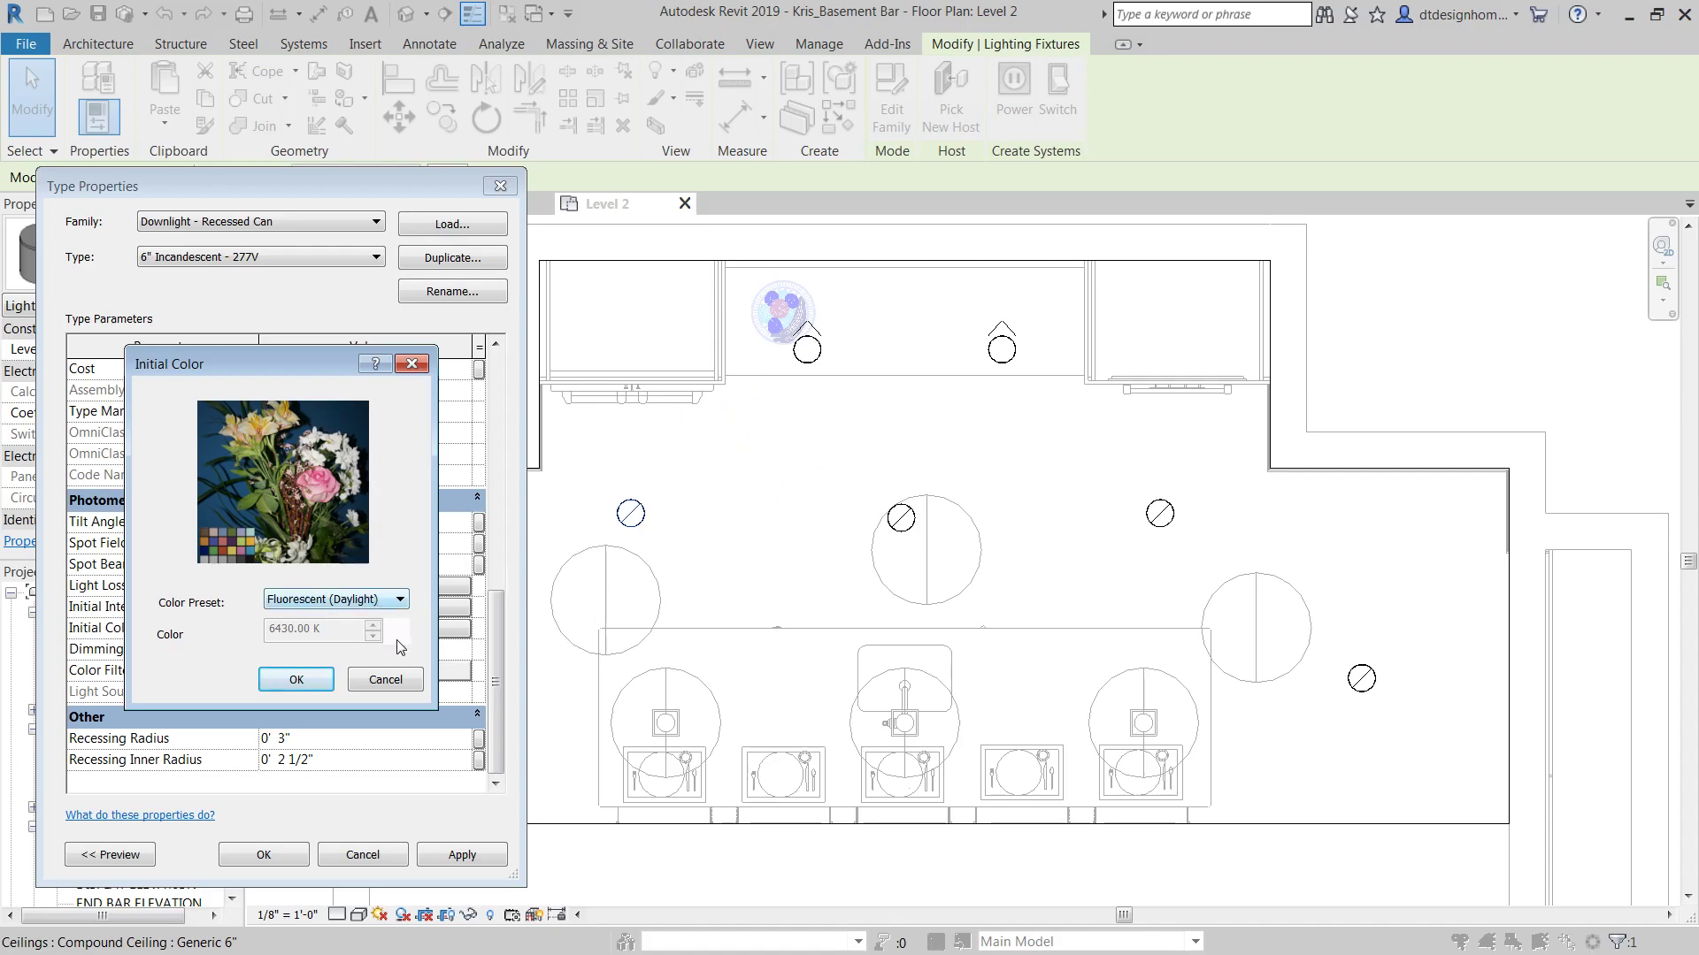
{"action": "left_click", "coordinate": [297, 679]}
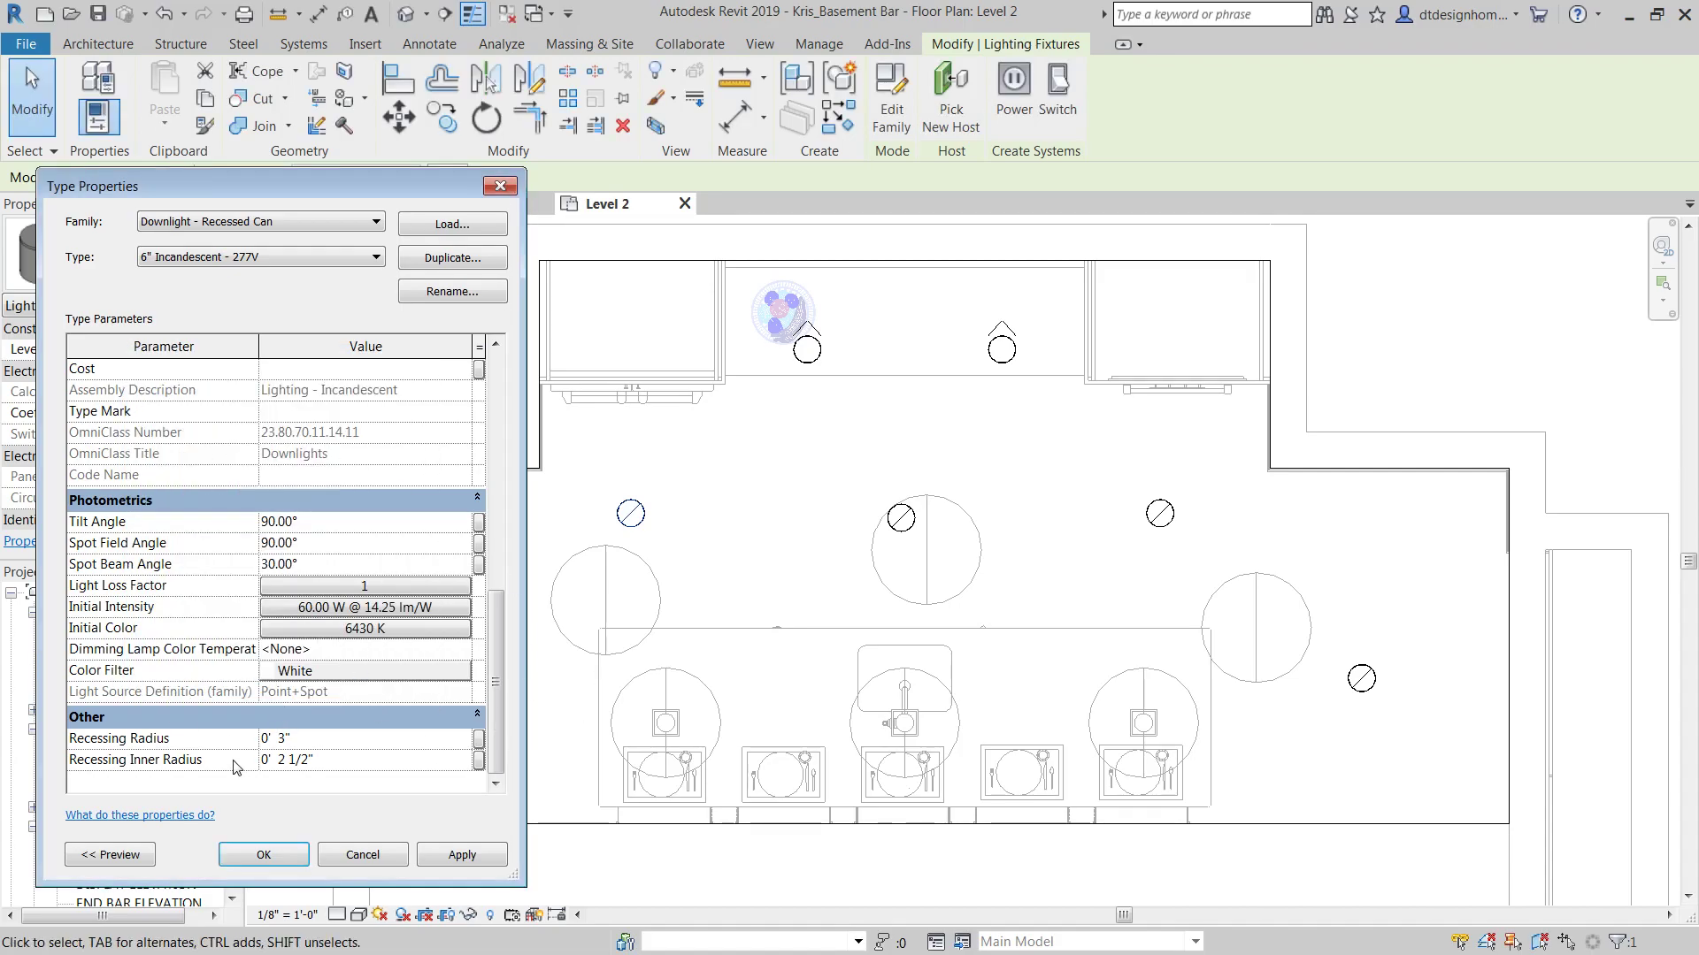
Apply the recessed can type changes and switch to the PERSPECTIVE 3D view
{"action": "left_click", "coordinate": [281, 858]}
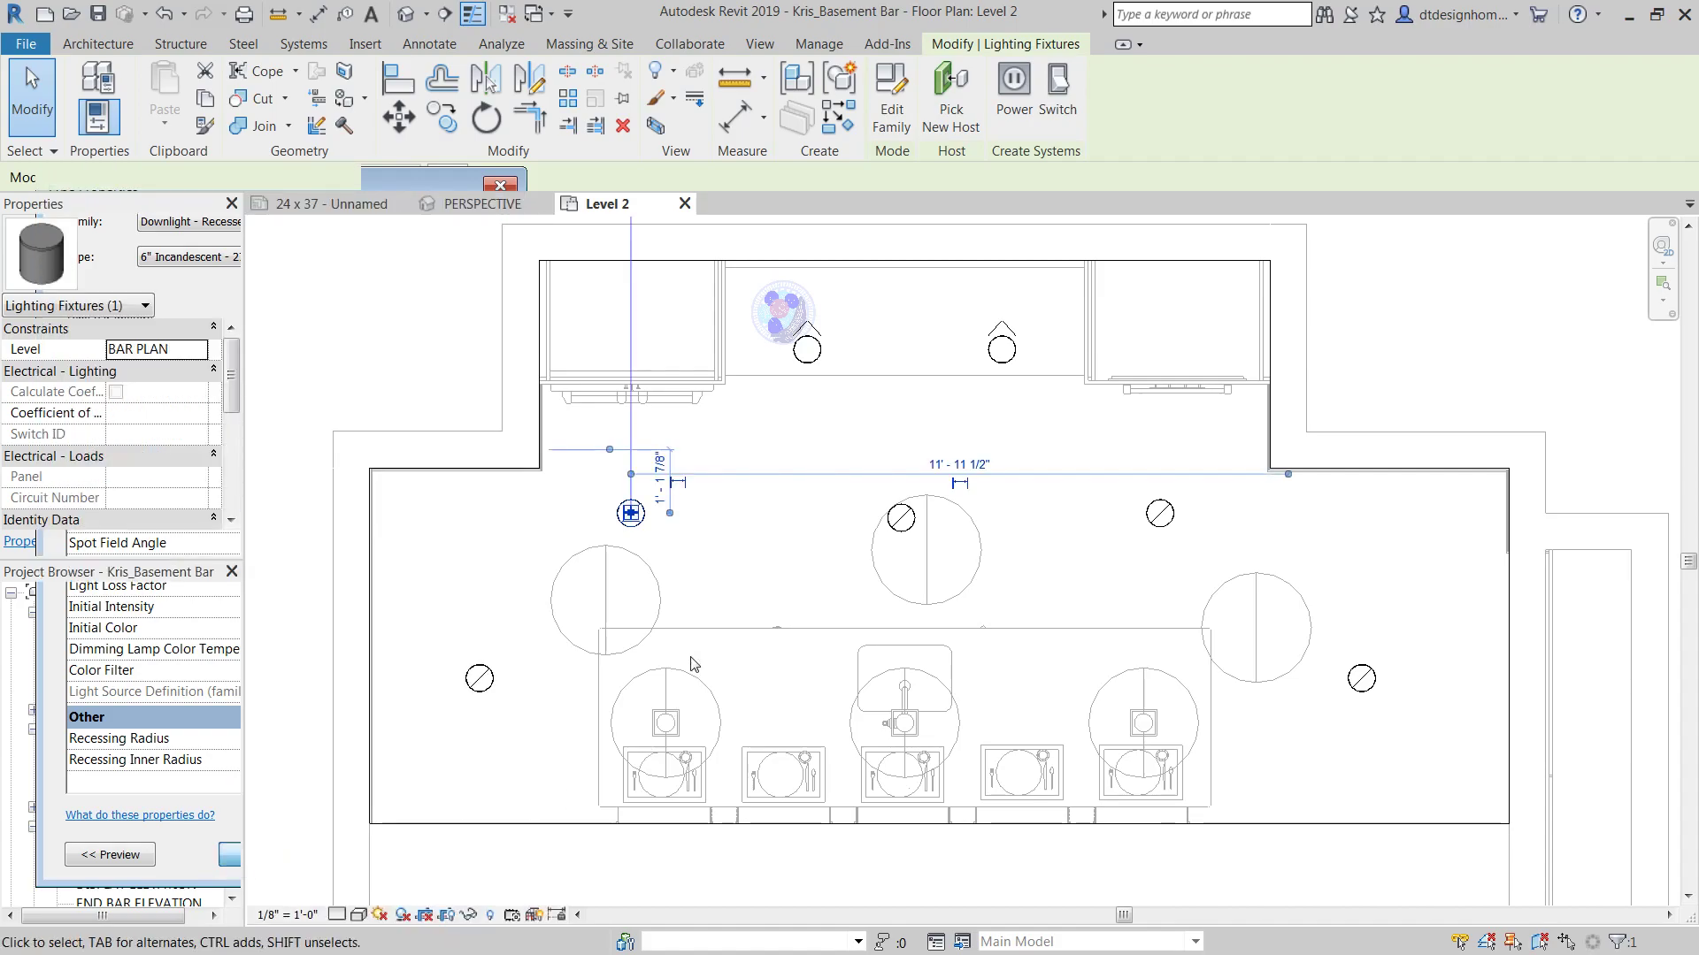
{"action": "left_click", "coordinate": [739, 586]}
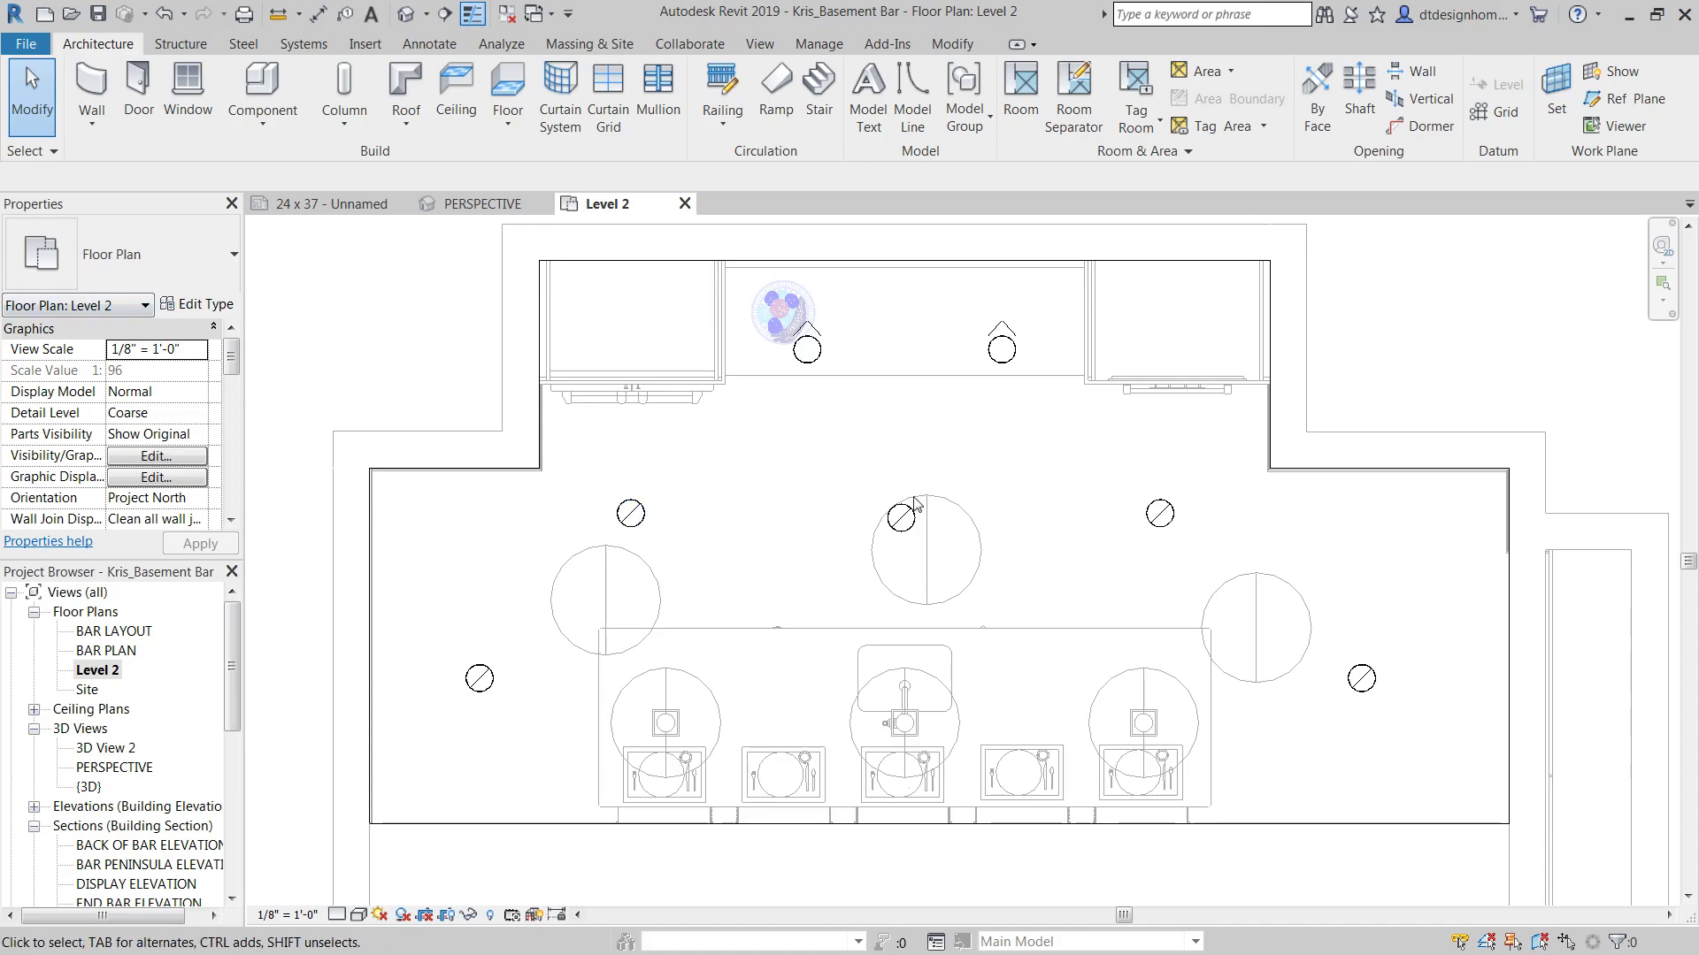
{"action": "middle_click_drag", "start_coordinate": [915, 505], "coordinate": [902, 507]}
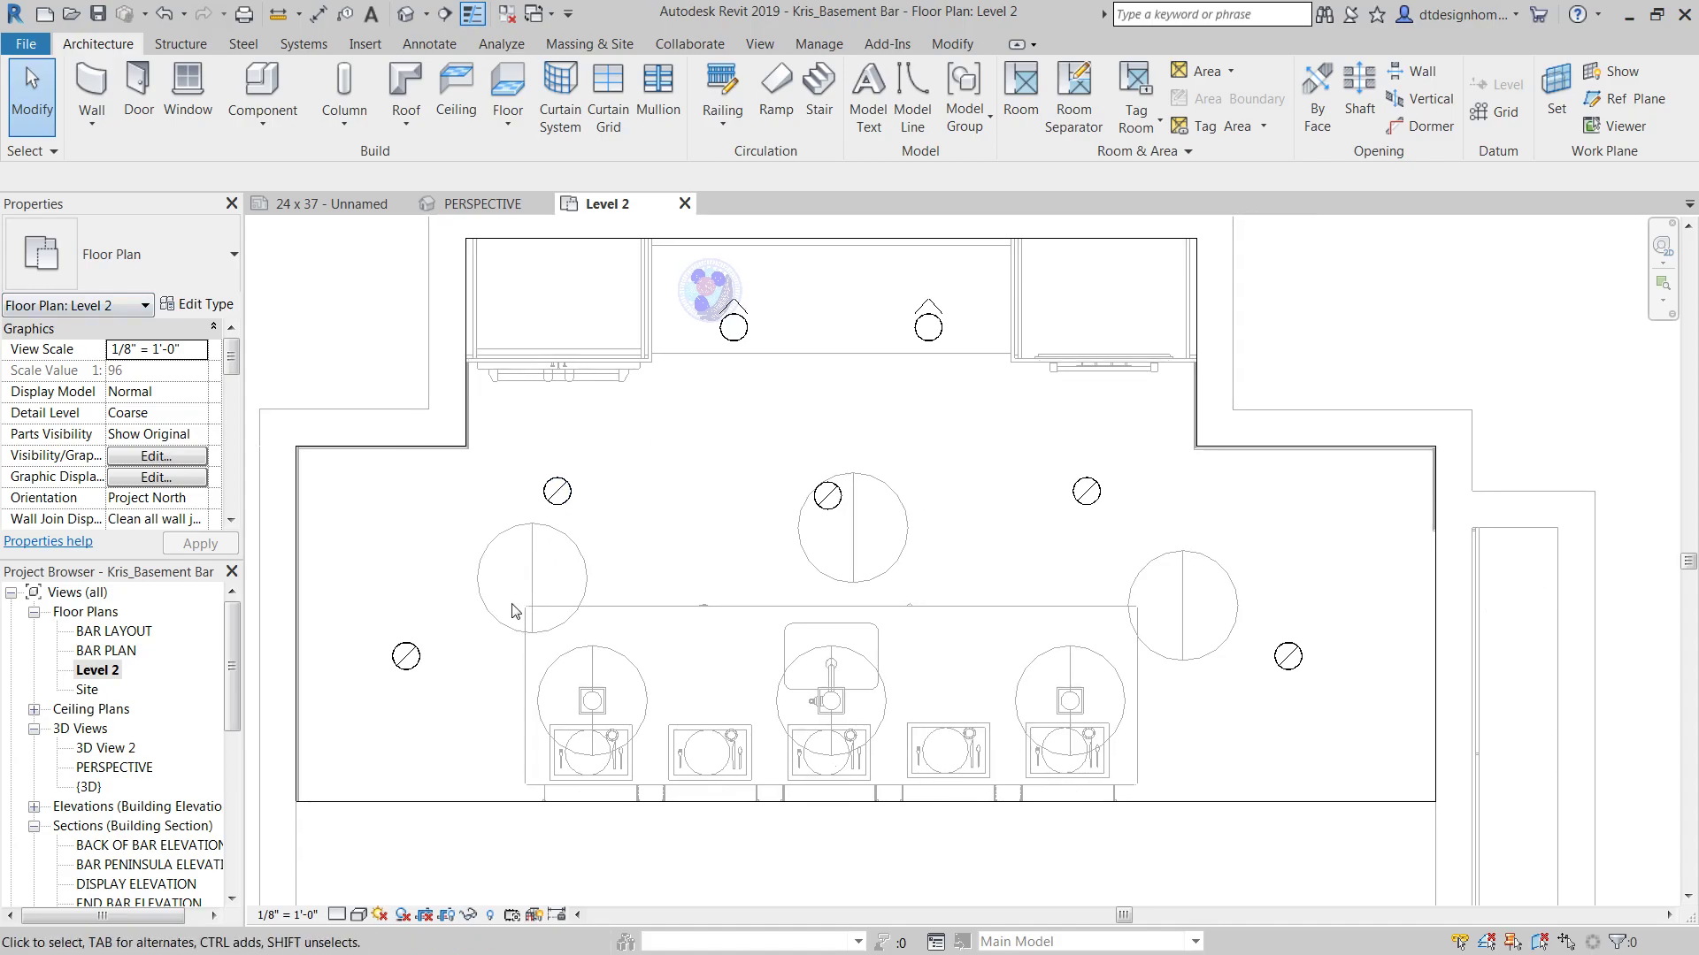
{"action": "left_click", "coordinate": [106, 652]}
{"action": "double_click", "coordinate": [115, 767]}
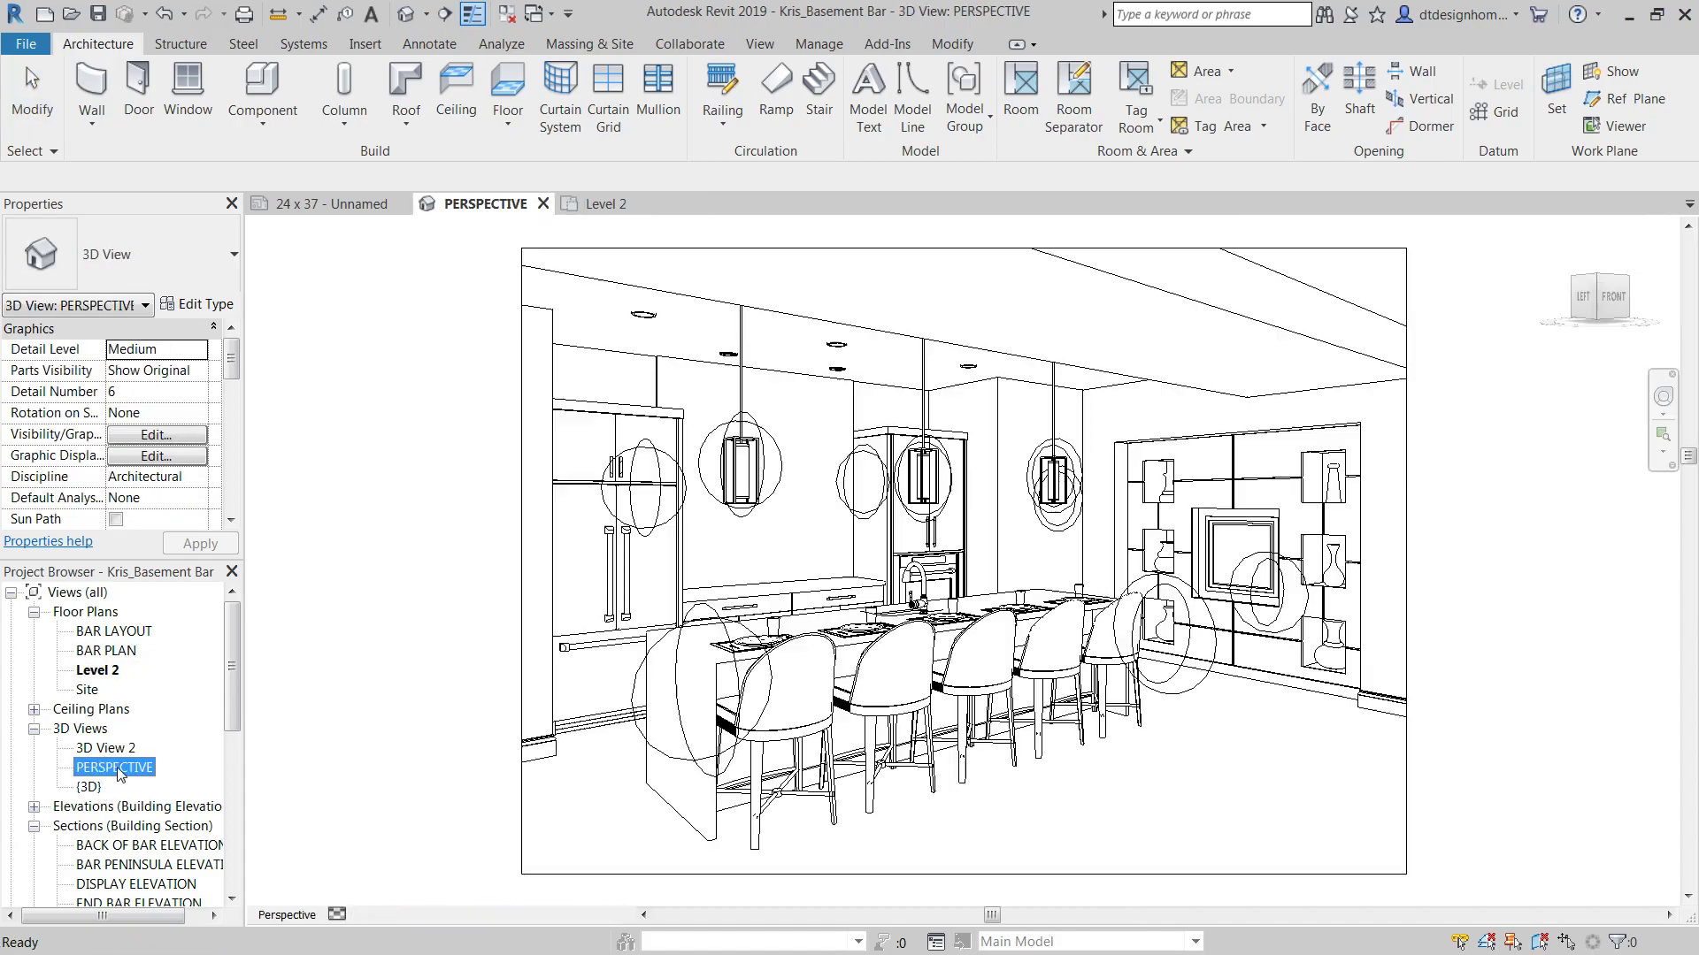
Inspect the left studio light's type properties and close them unchanged
{"action": "left_click", "coordinate": [643, 508]}
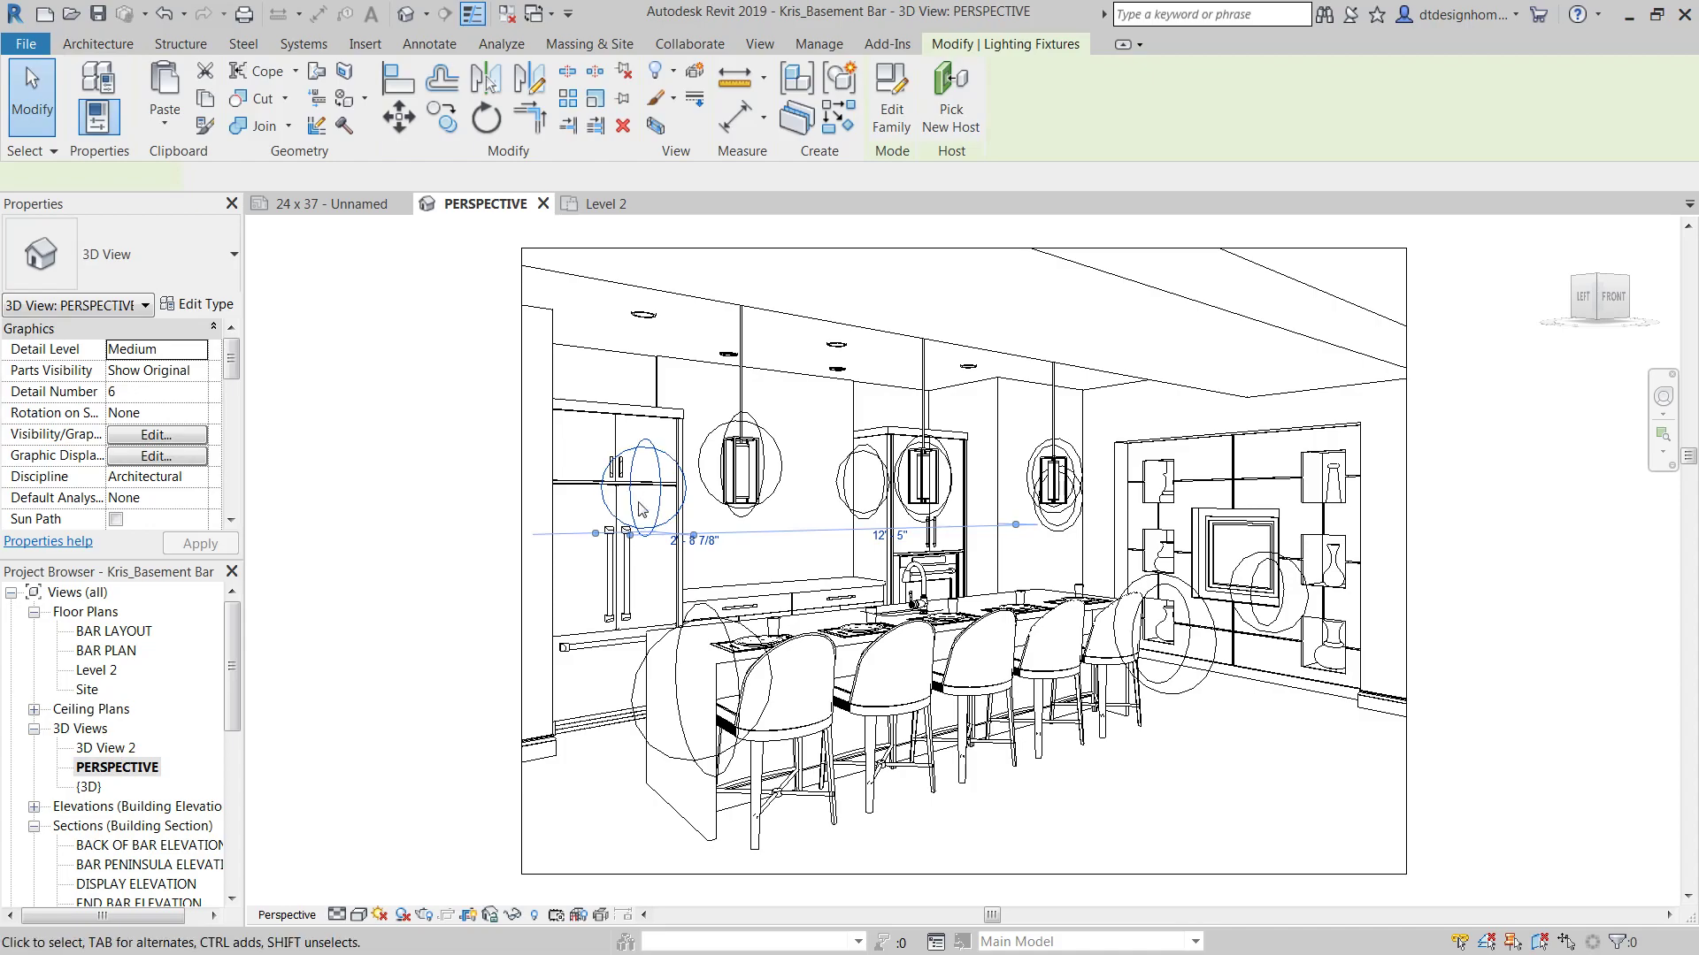
{"action": "left_click", "coordinate": [195, 305]}
{"action": "scroll", "coordinate": [491, 390], "scroll_direction": "down", "scroll_amount": 5}
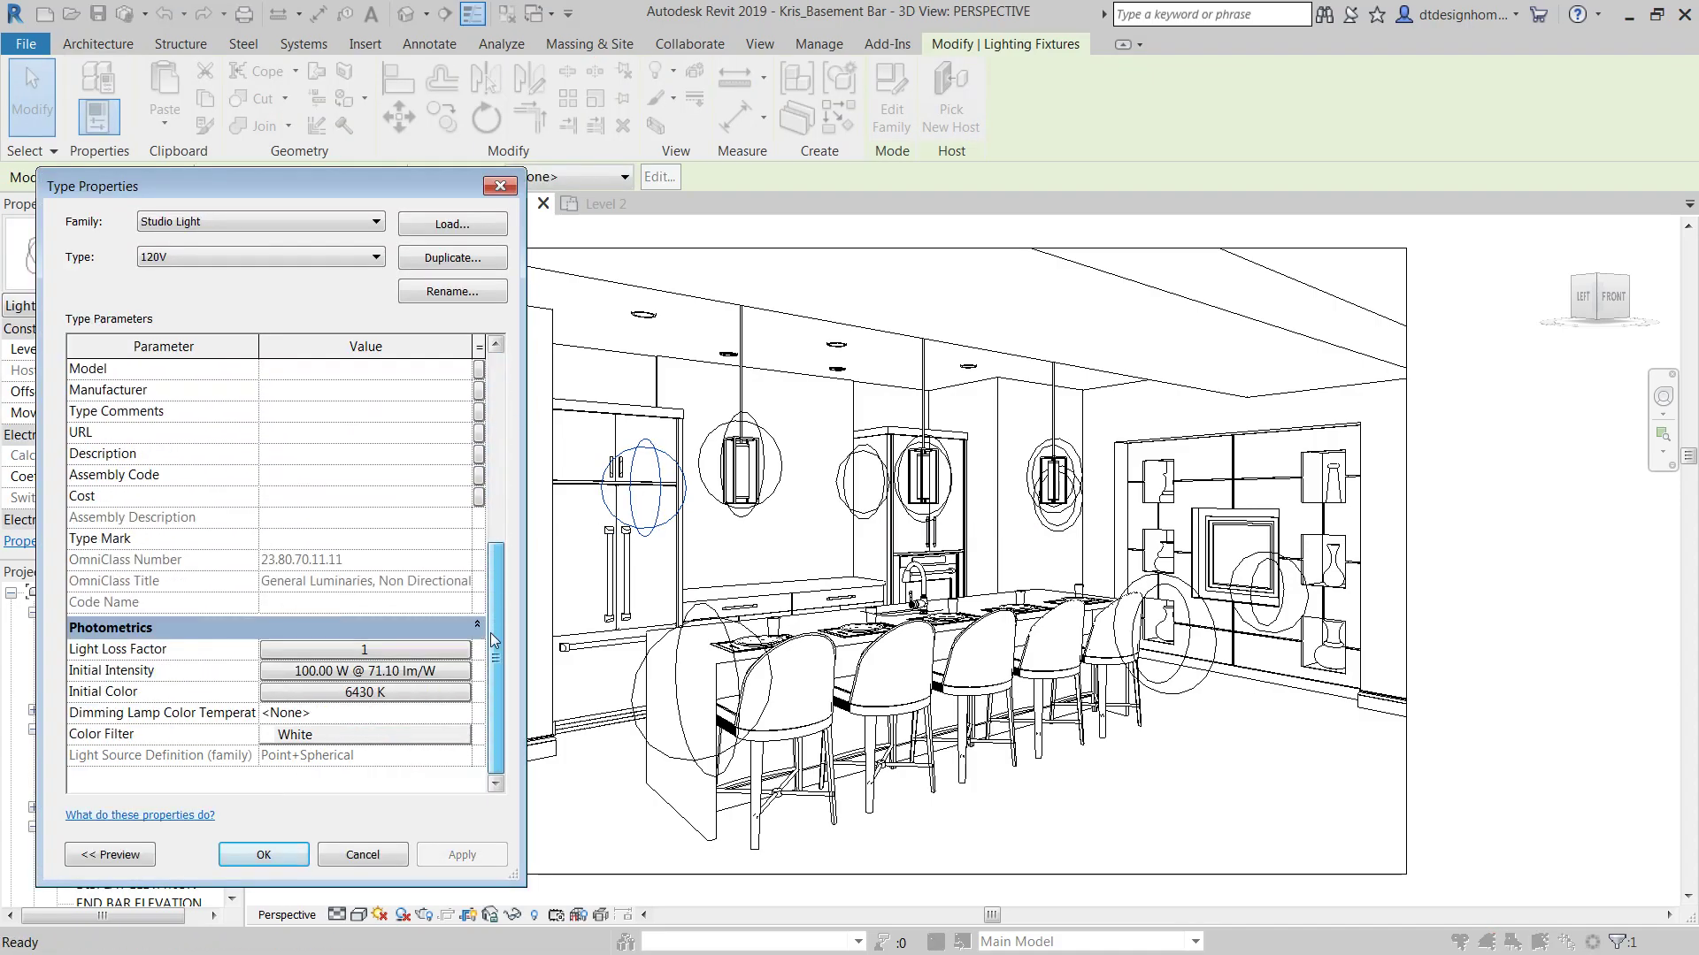
{"action": "left_click", "coordinate": [264, 855]}
{"action": "left_click", "coordinate": [461, 567]}
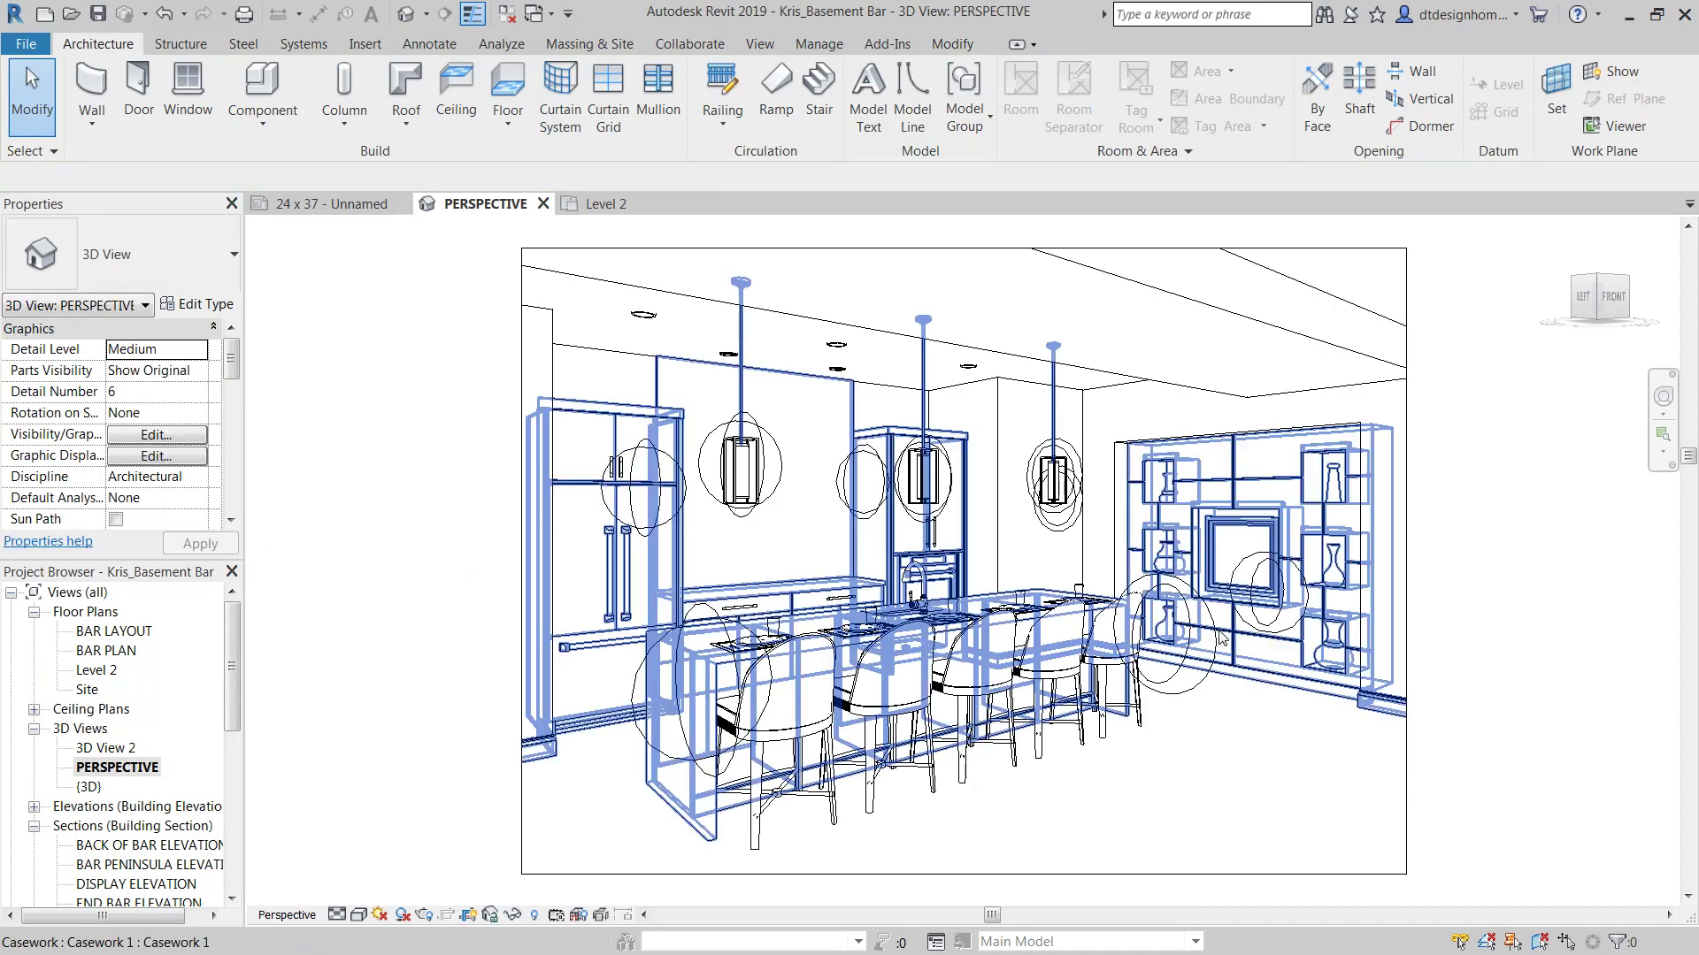
Check that the under-cabinet downlights' Initial Color is 6430 K, then cancel
{"action": "scroll", "coordinate": [1088, 558], "scroll_direction": "up", "scroll_amount": 4}
{"action": "left_click_drag", "start_coordinate": [997, 525], "coordinate": [1167, 616]}
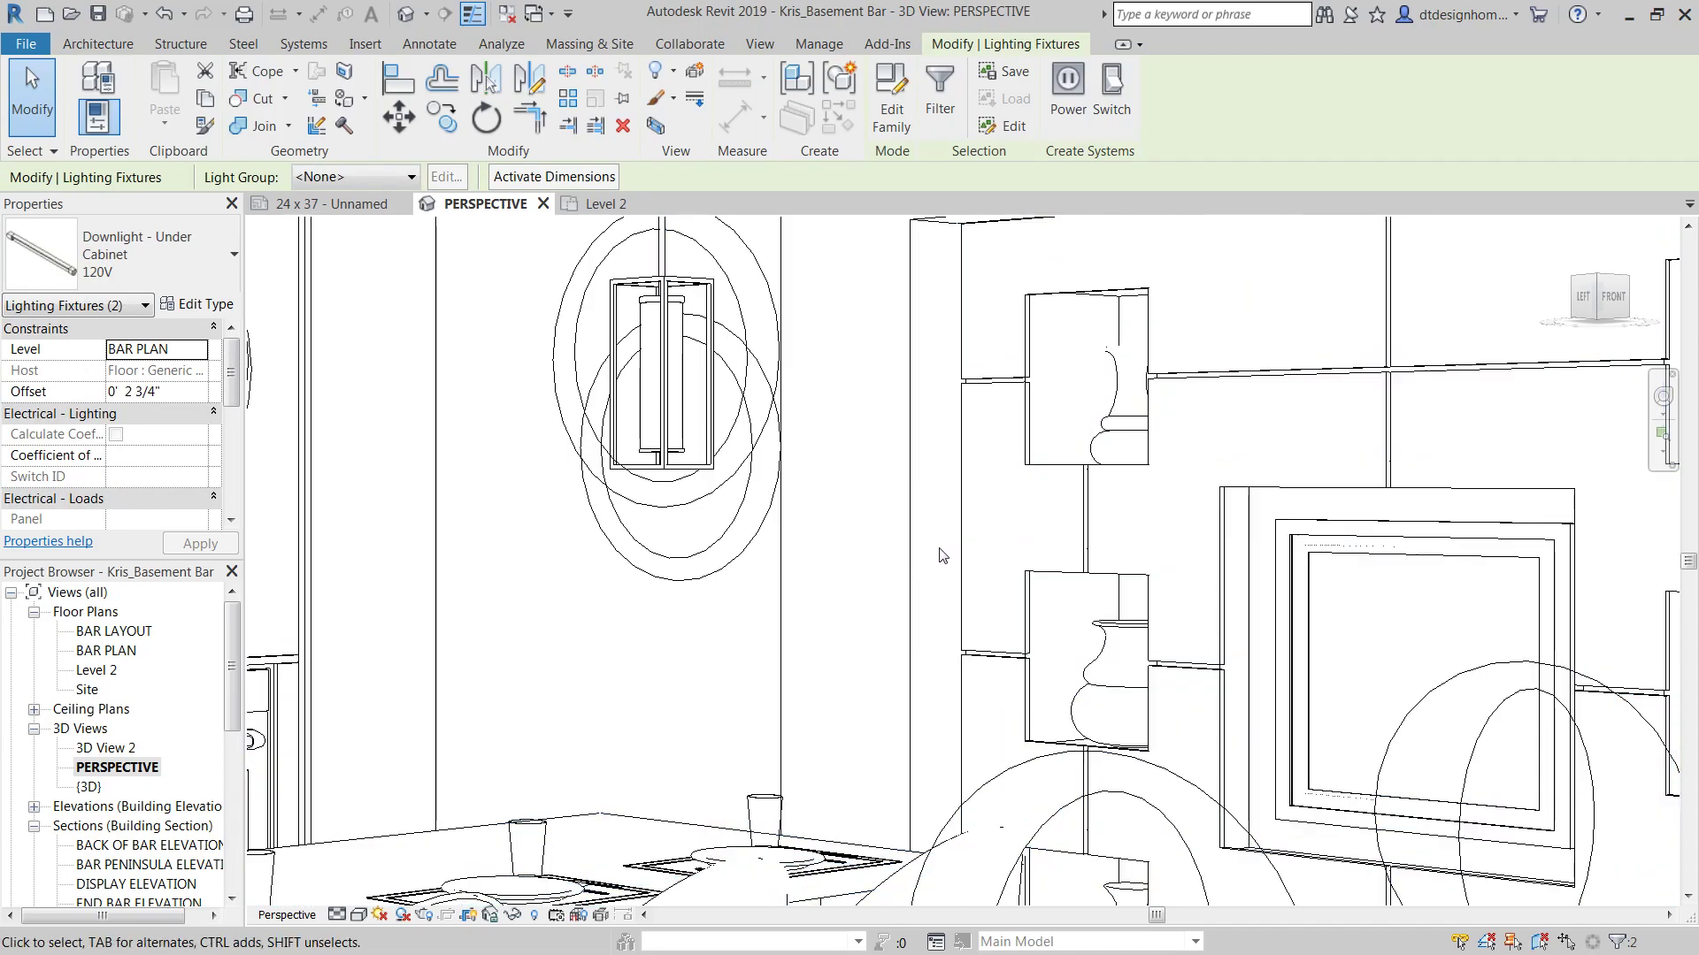
{"action": "left_click", "coordinate": [212, 312]}
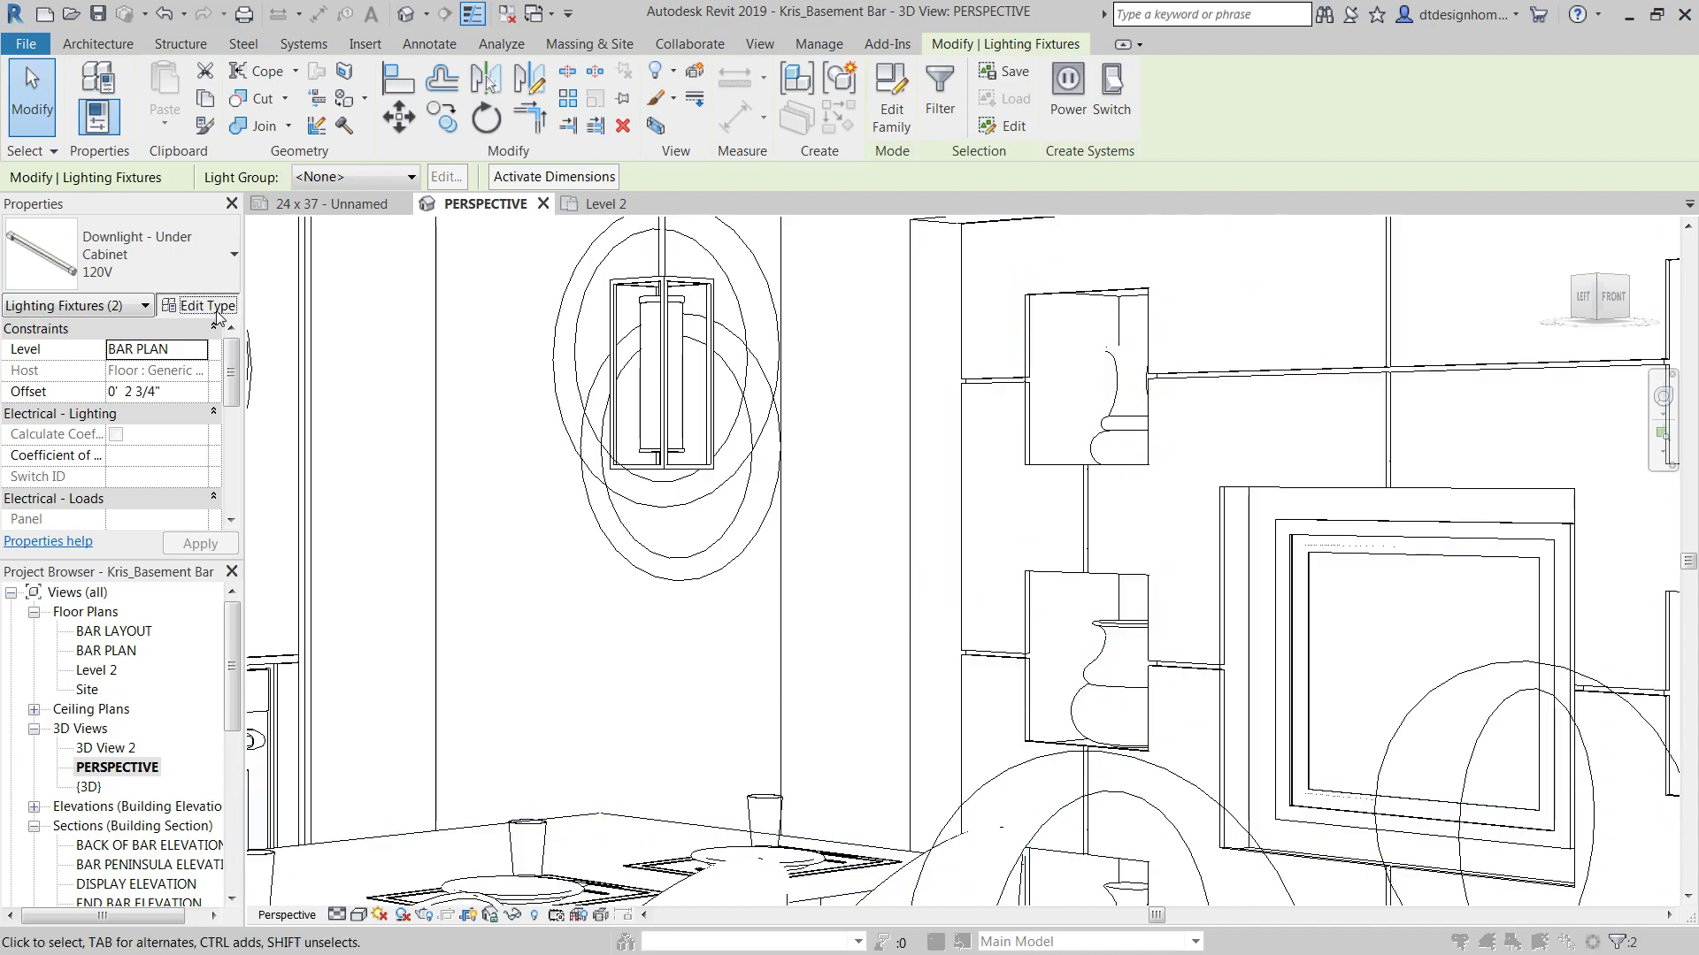
{"action": "left_click_drag", "start_coordinate": [496, 407], "coordinate": [510, 655]}
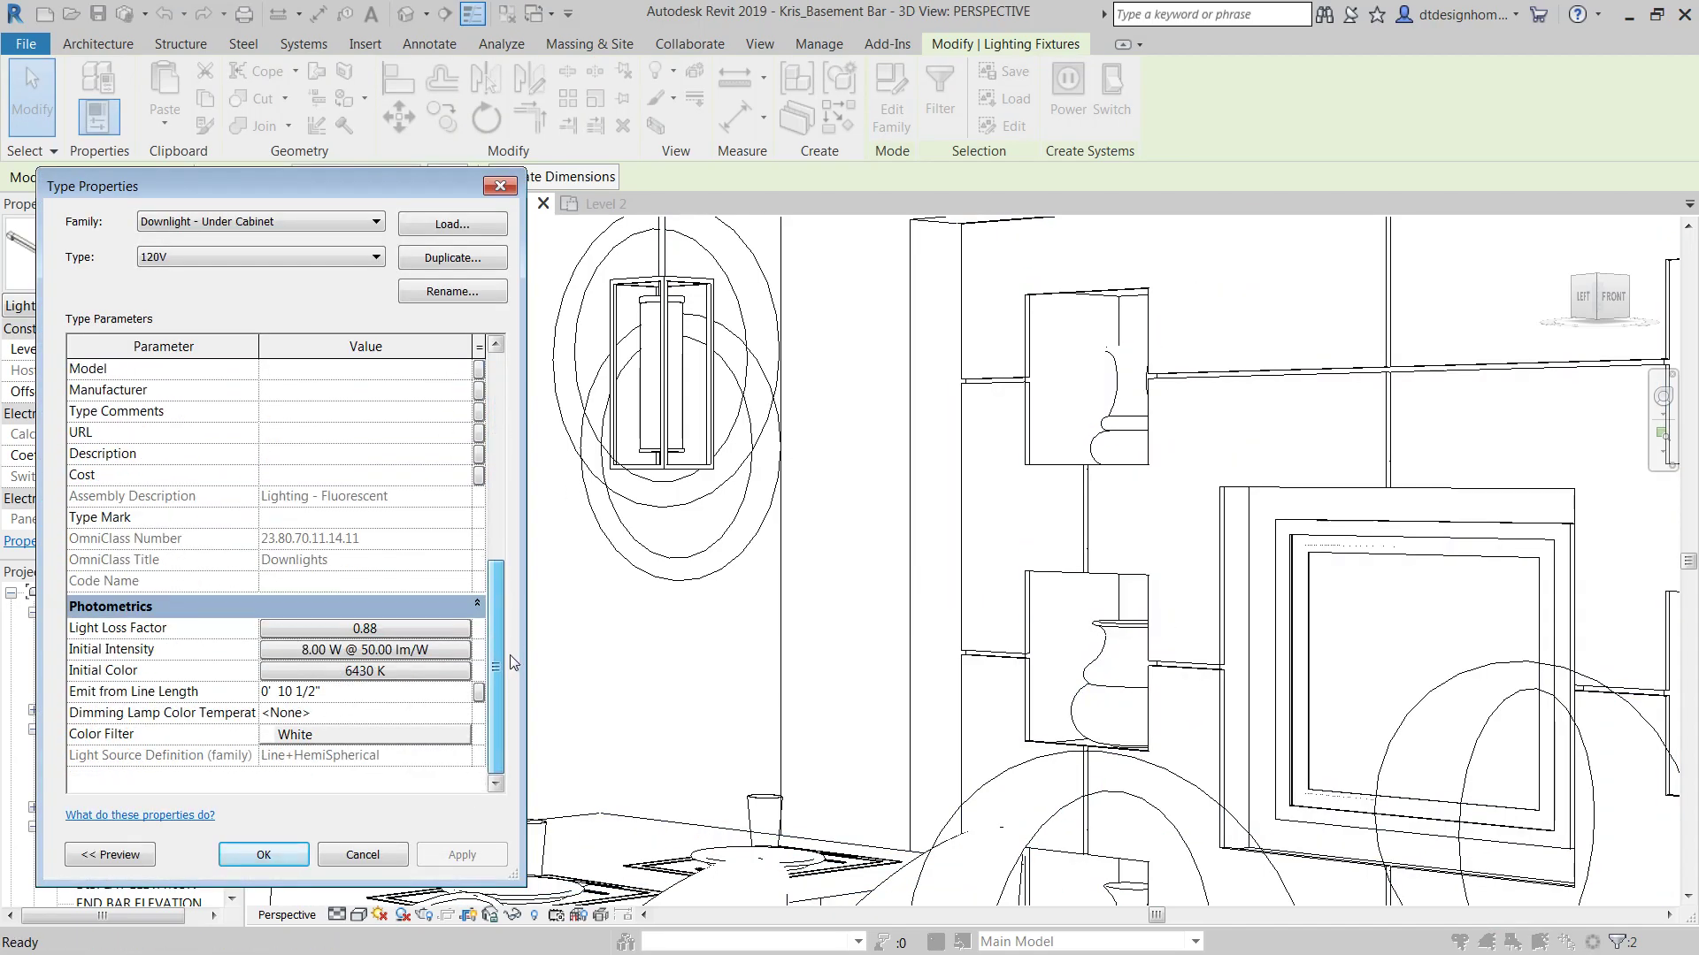
{"action": "left_click", "coordinate": [366, 856]}
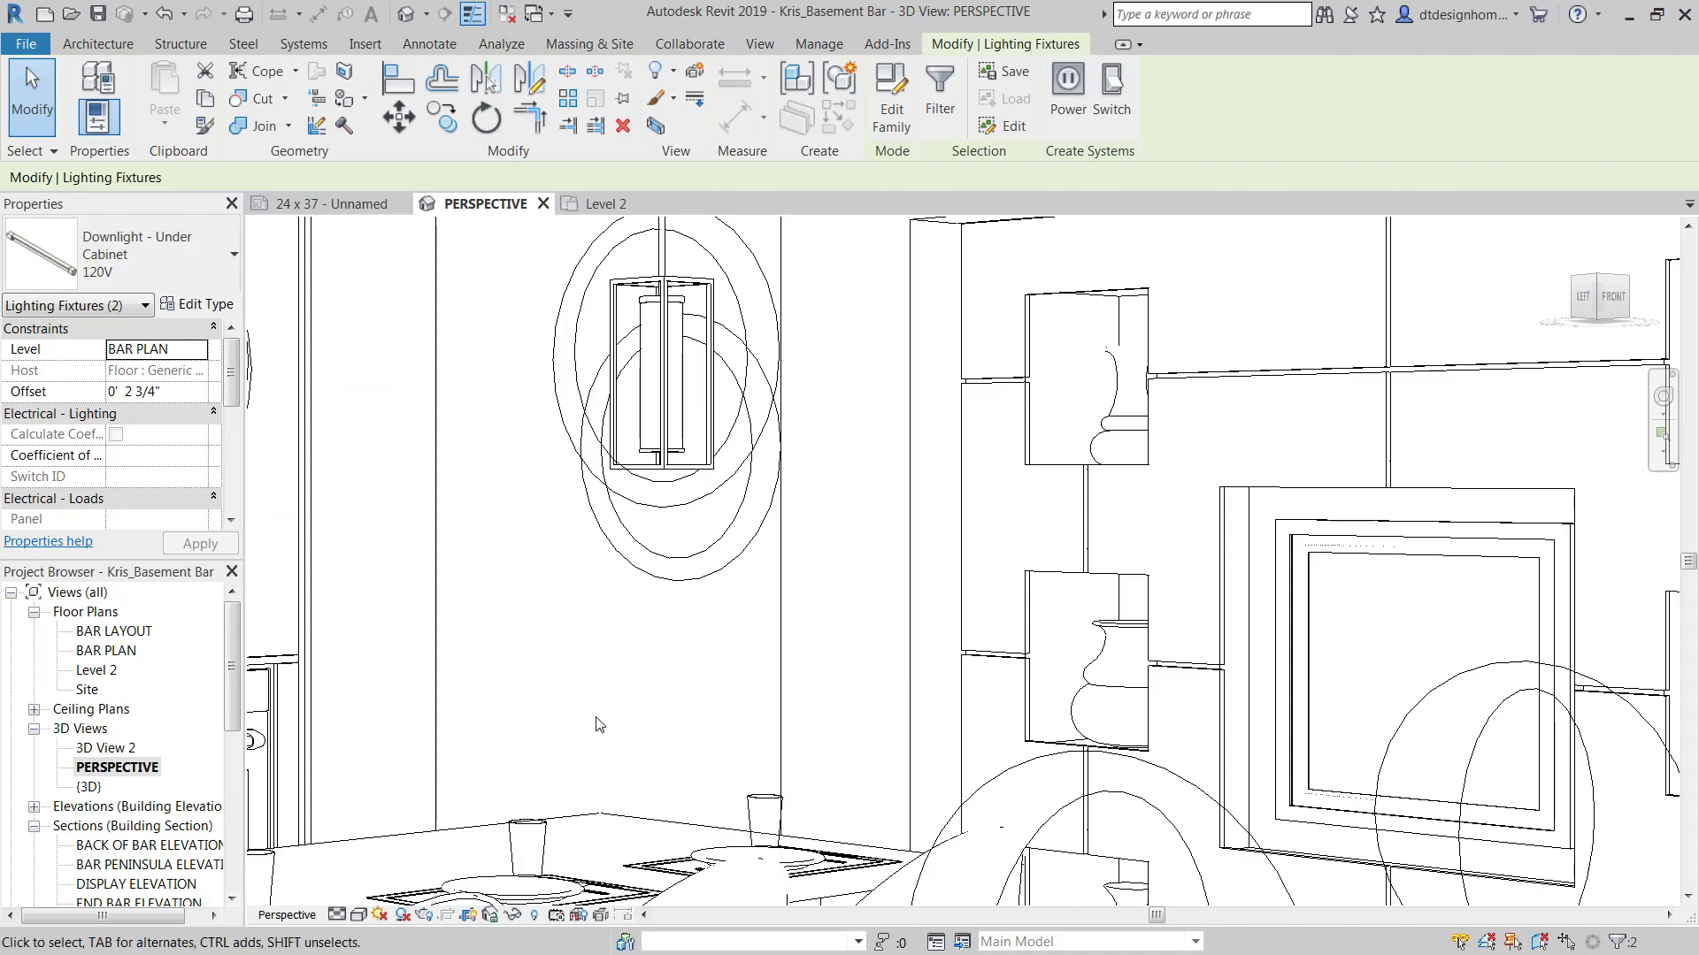
Clear the selection and zoom and pan back to the whole bar
{"action": "left_click", "coordinate": [673, 637]}
{"action": "scroll", "coordinate": [673, 641], "scroll_direction": "down", "scroll_amount": 5}
{"action": "middle_click_drag", "start_coordinate": [673, 645], "coordinate": [934, 552]}
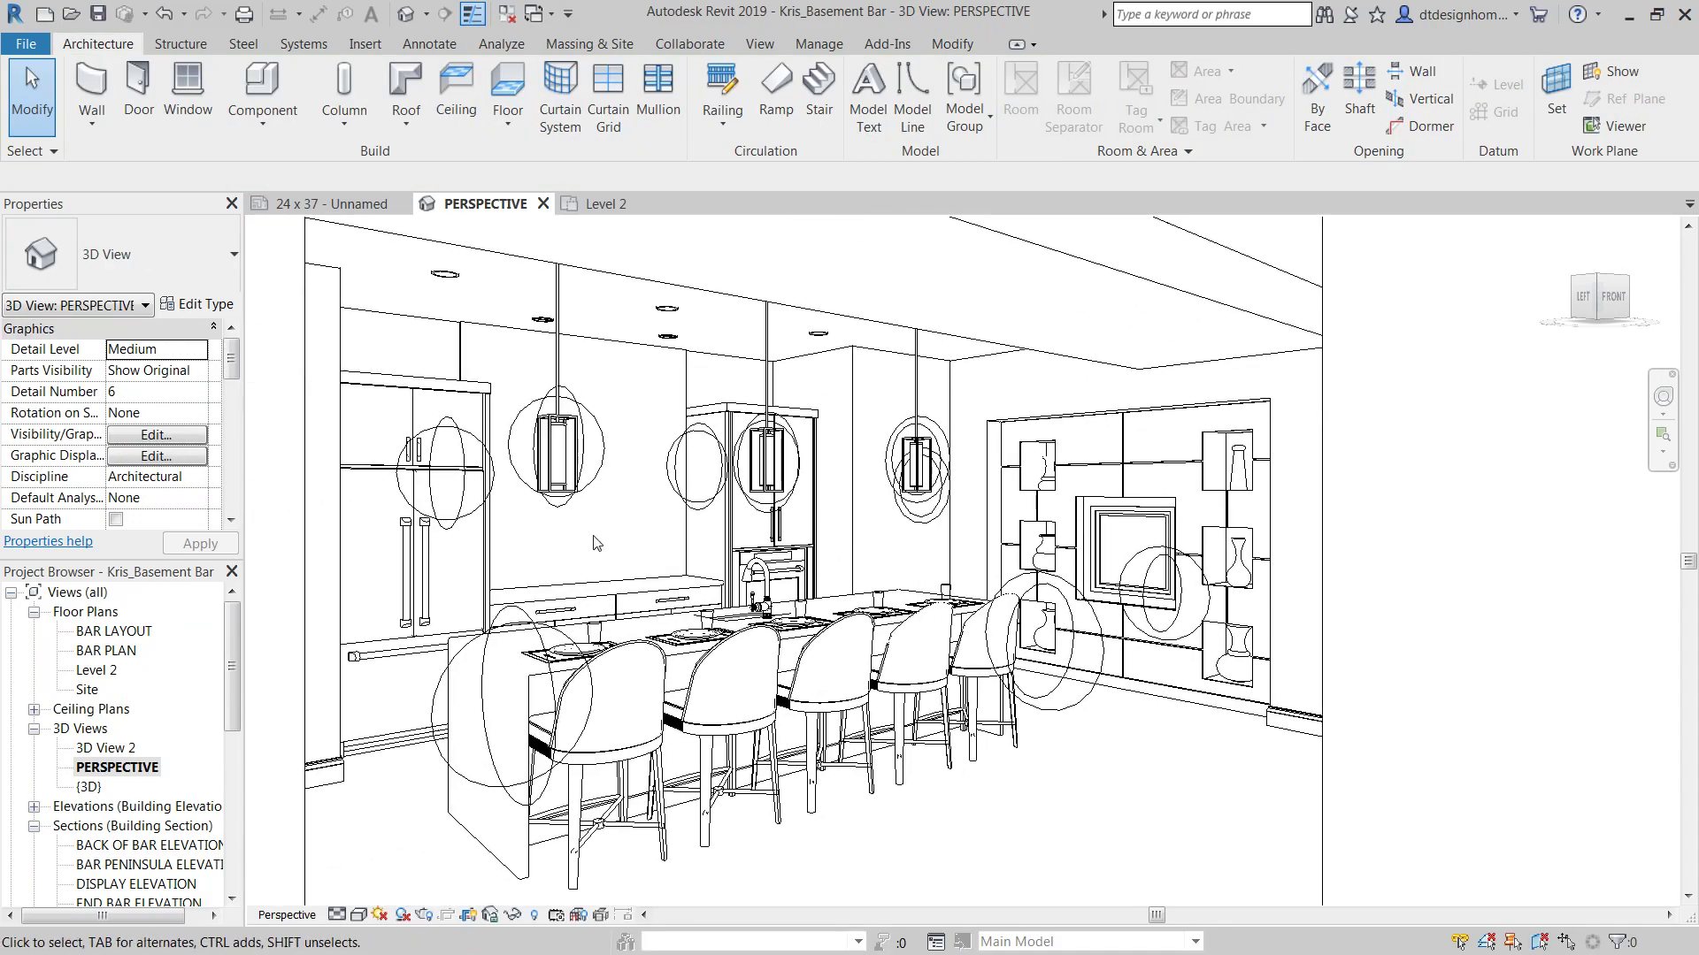
{"action": "left_click", "coordinate": [609, 461]}
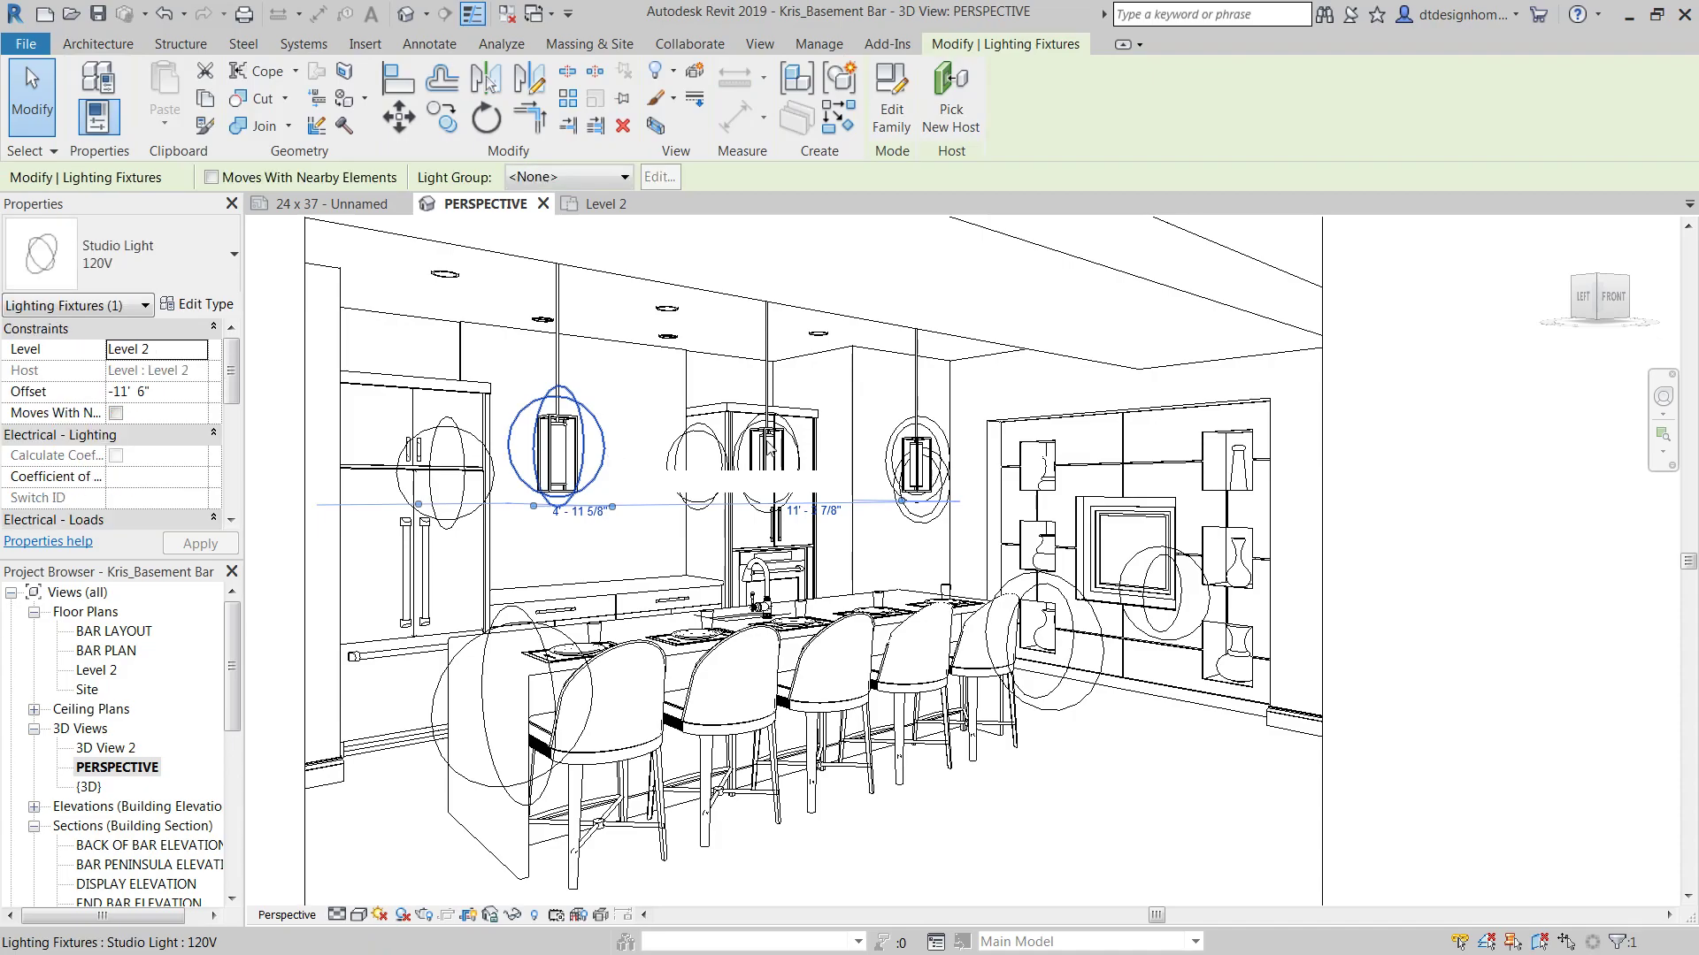
{"action": "key", "text": "Escape"}
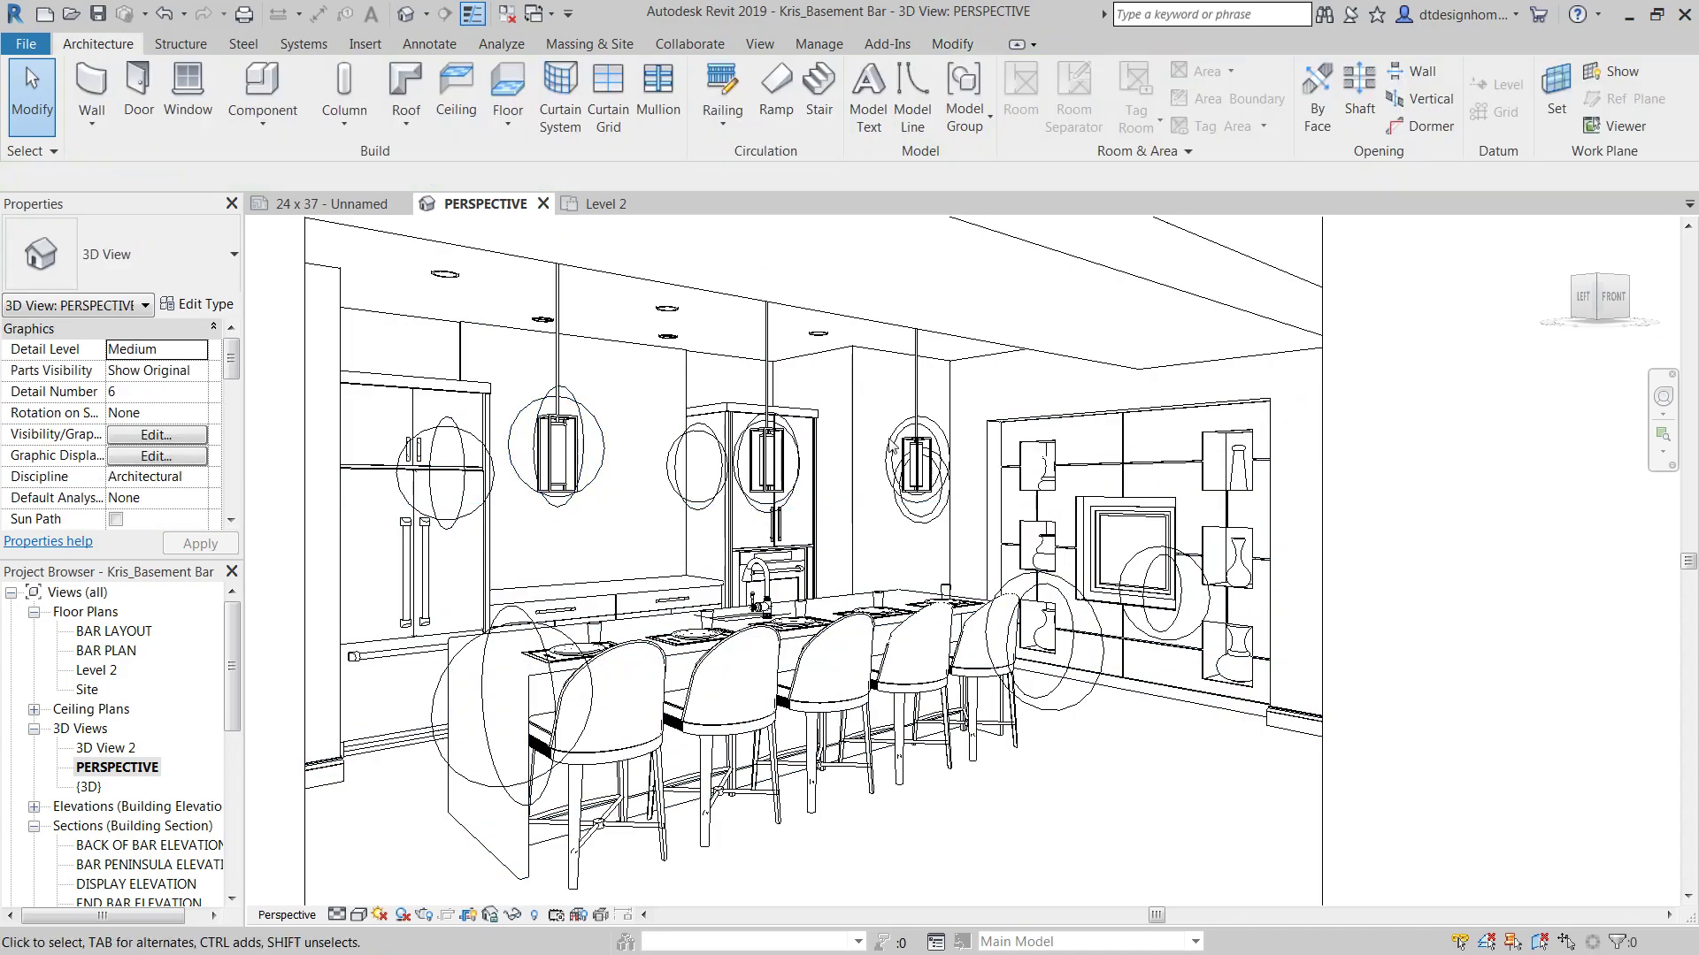
{"action": "left_click", "coordinate": [912, 447]}
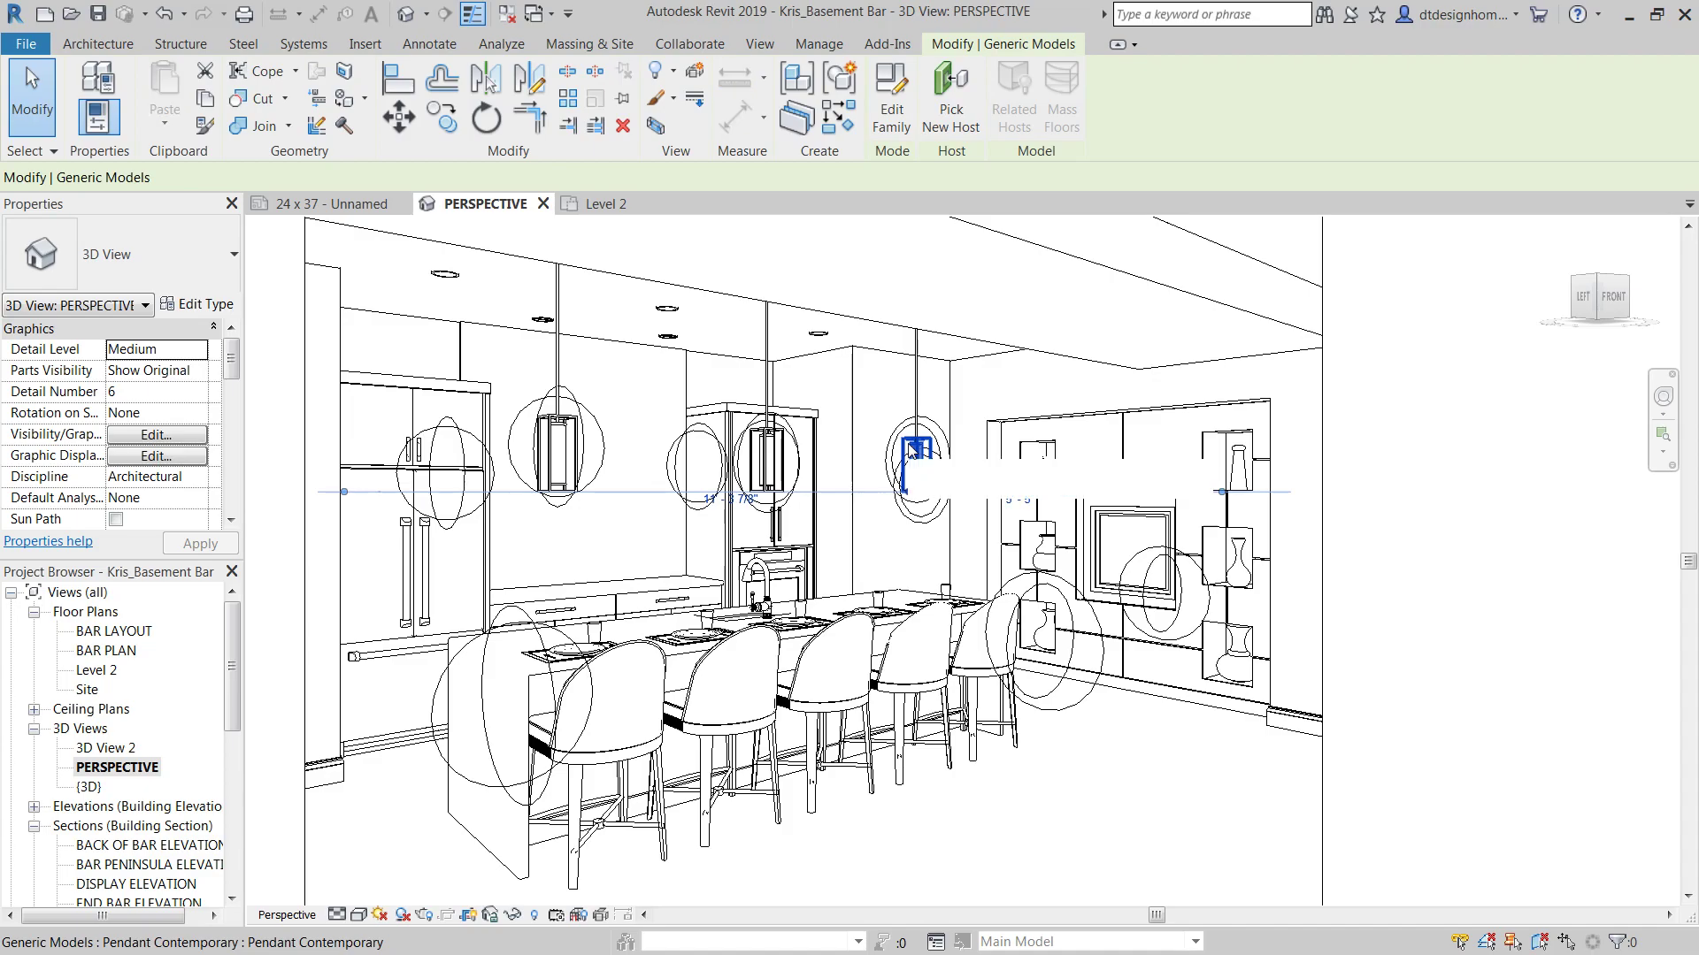
{"action": "key", "text": "Escape"}
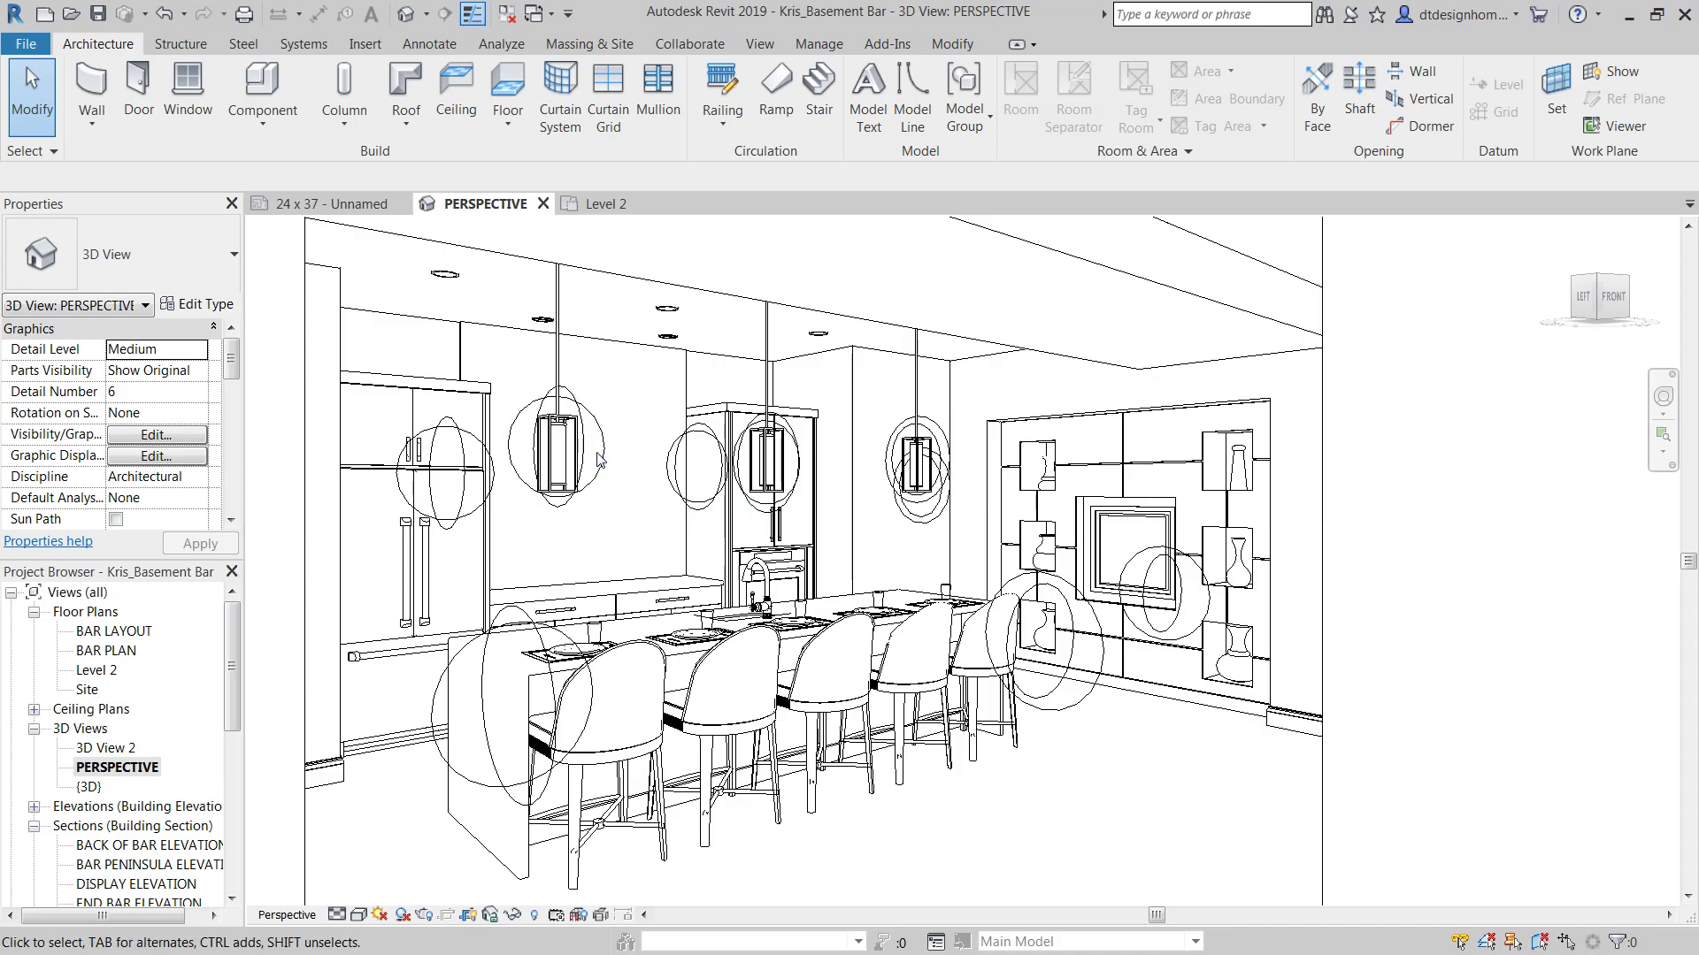
{"action": "left_click", "coordinate": [766, 460]}
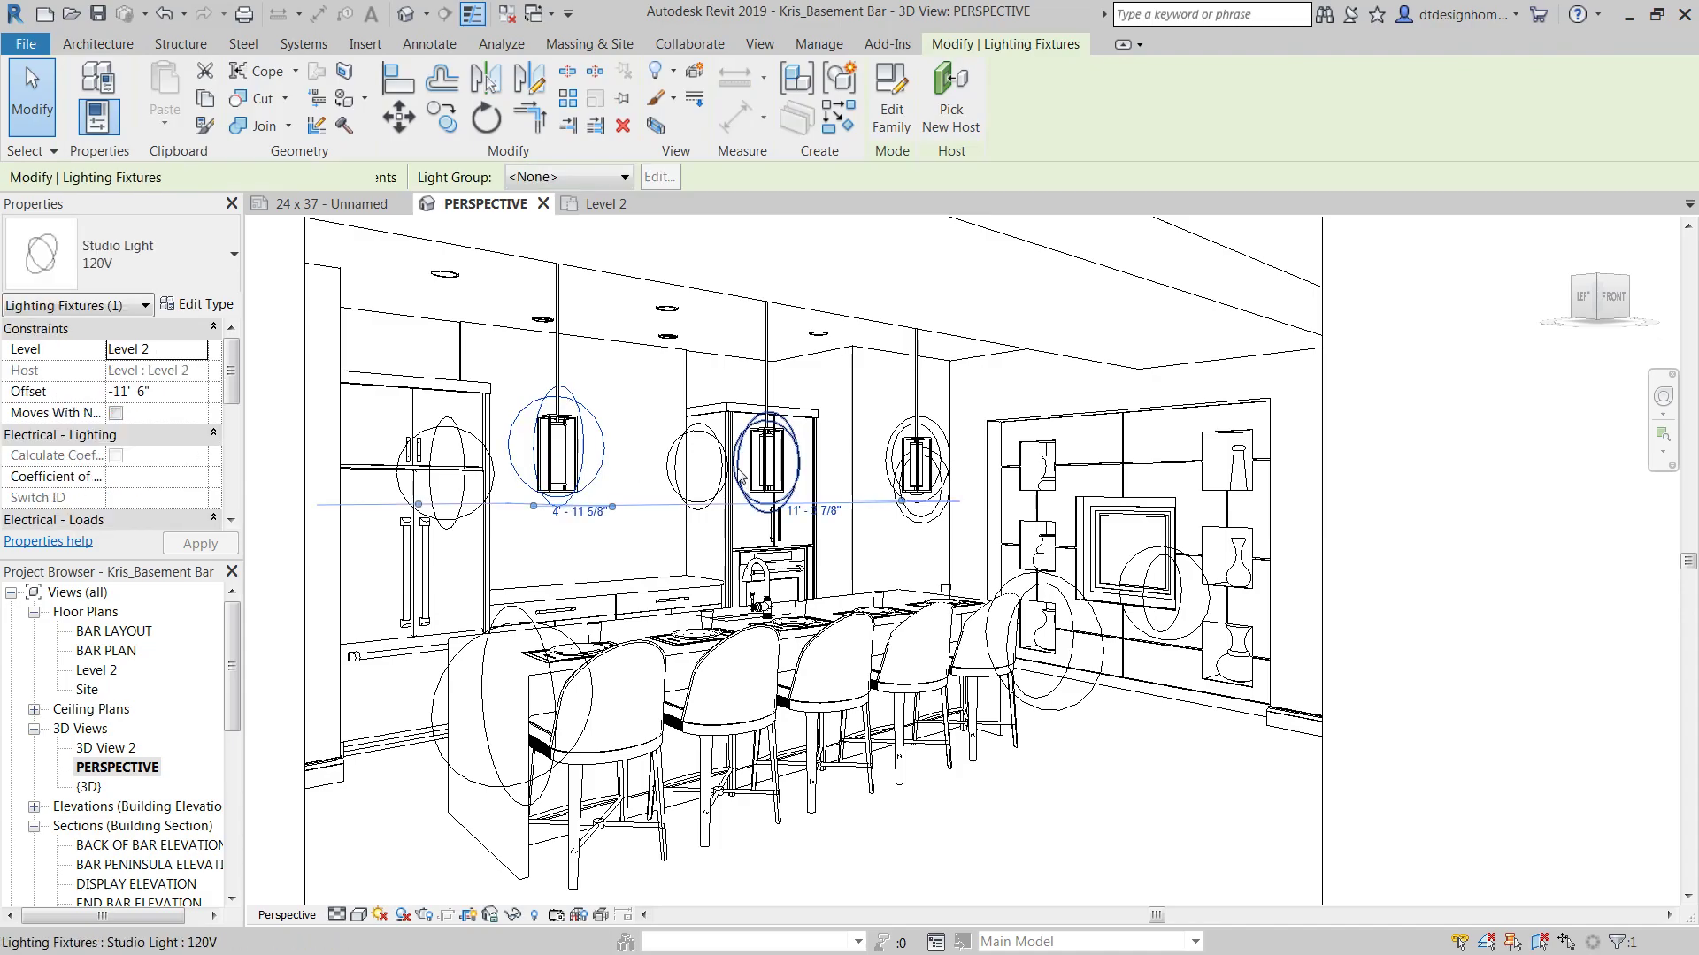
{"action": "left_click", "coordinate": [917, 473]}
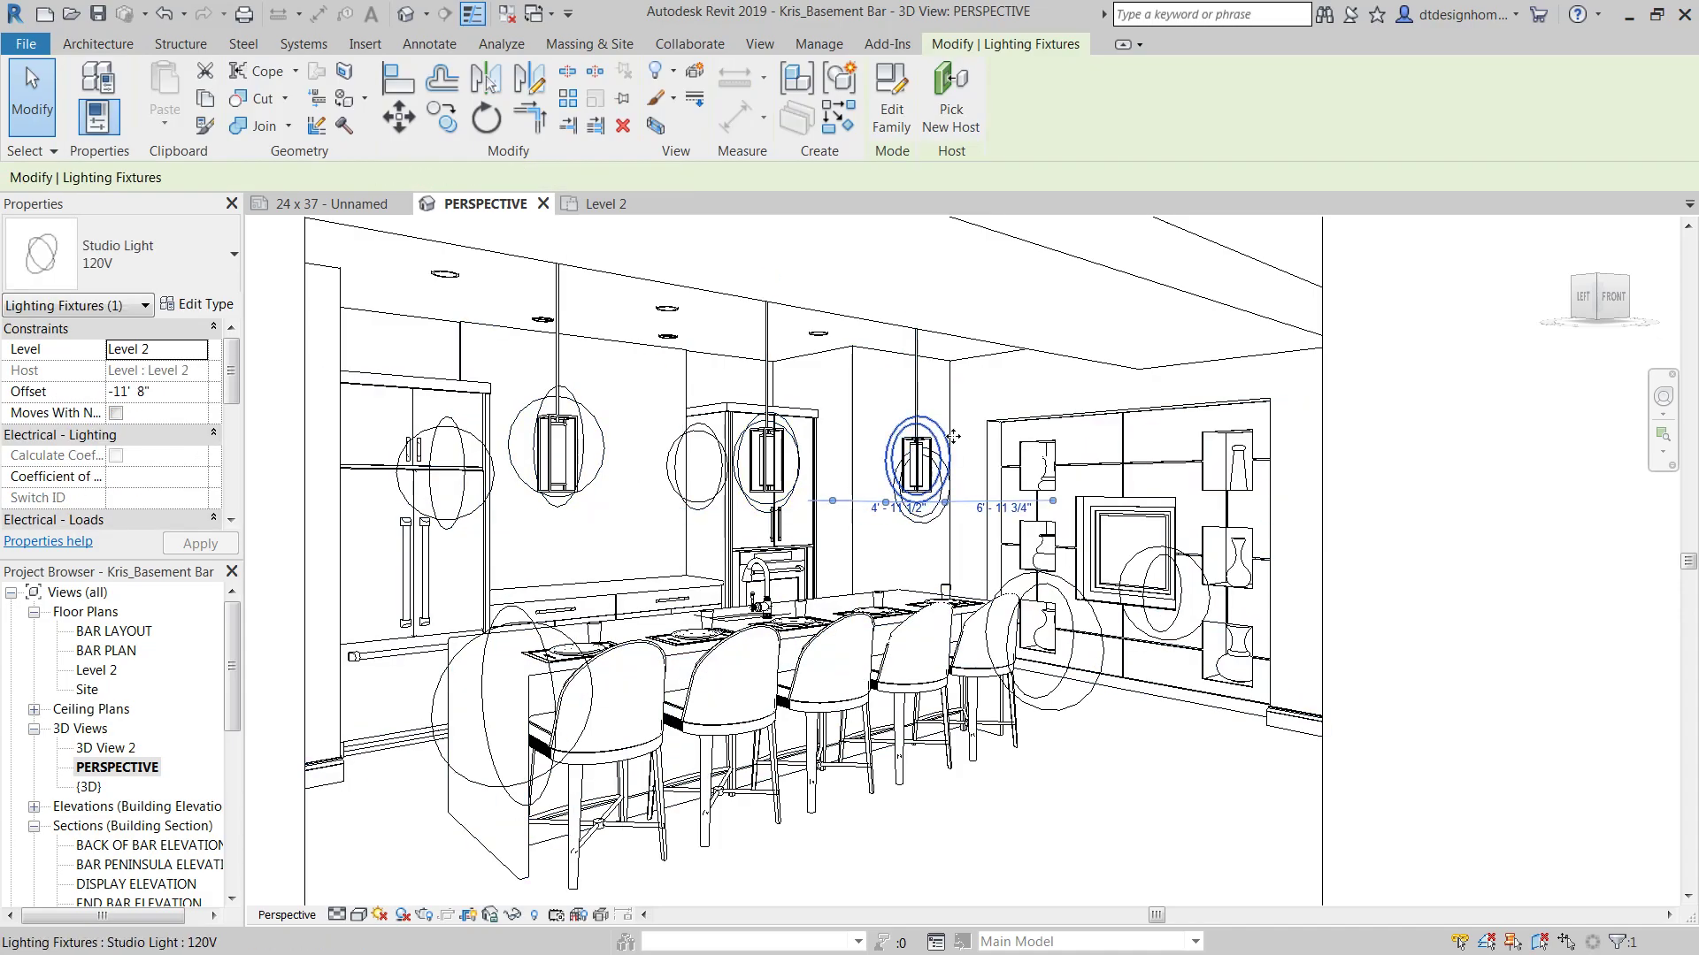
{"action": "key", "text": "Escape"}
{"action": "left_click", "coordinate": [573, 447]}
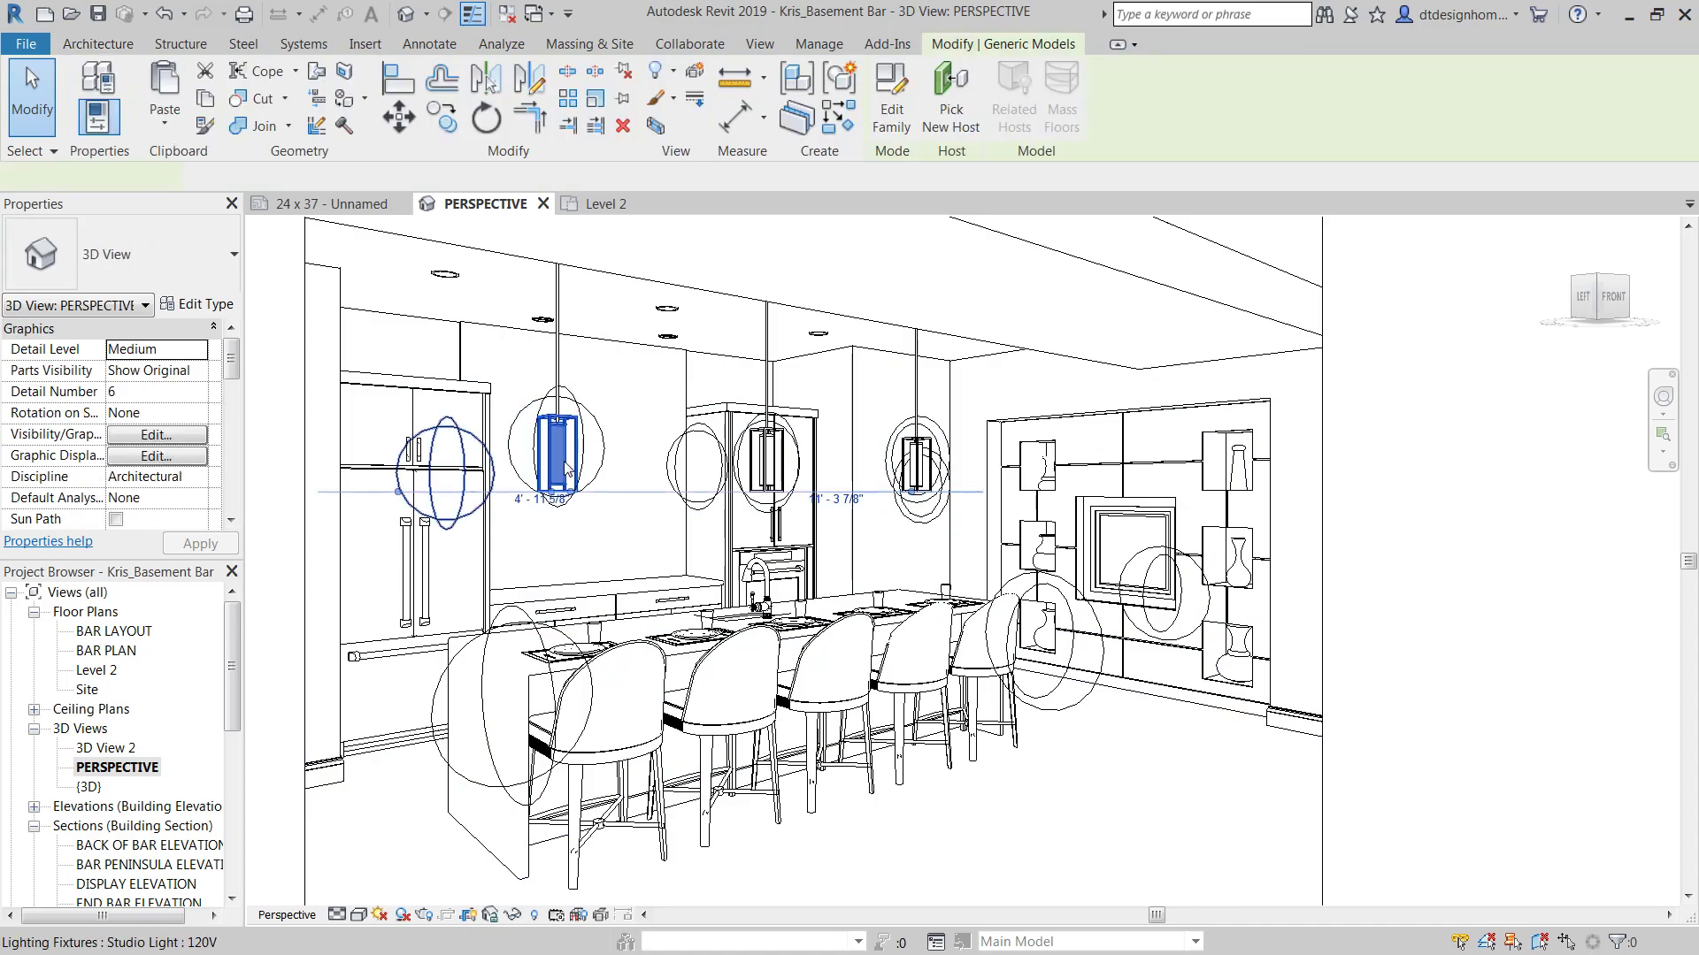
{"action": "left_click", "coordinate": [591, 444]}
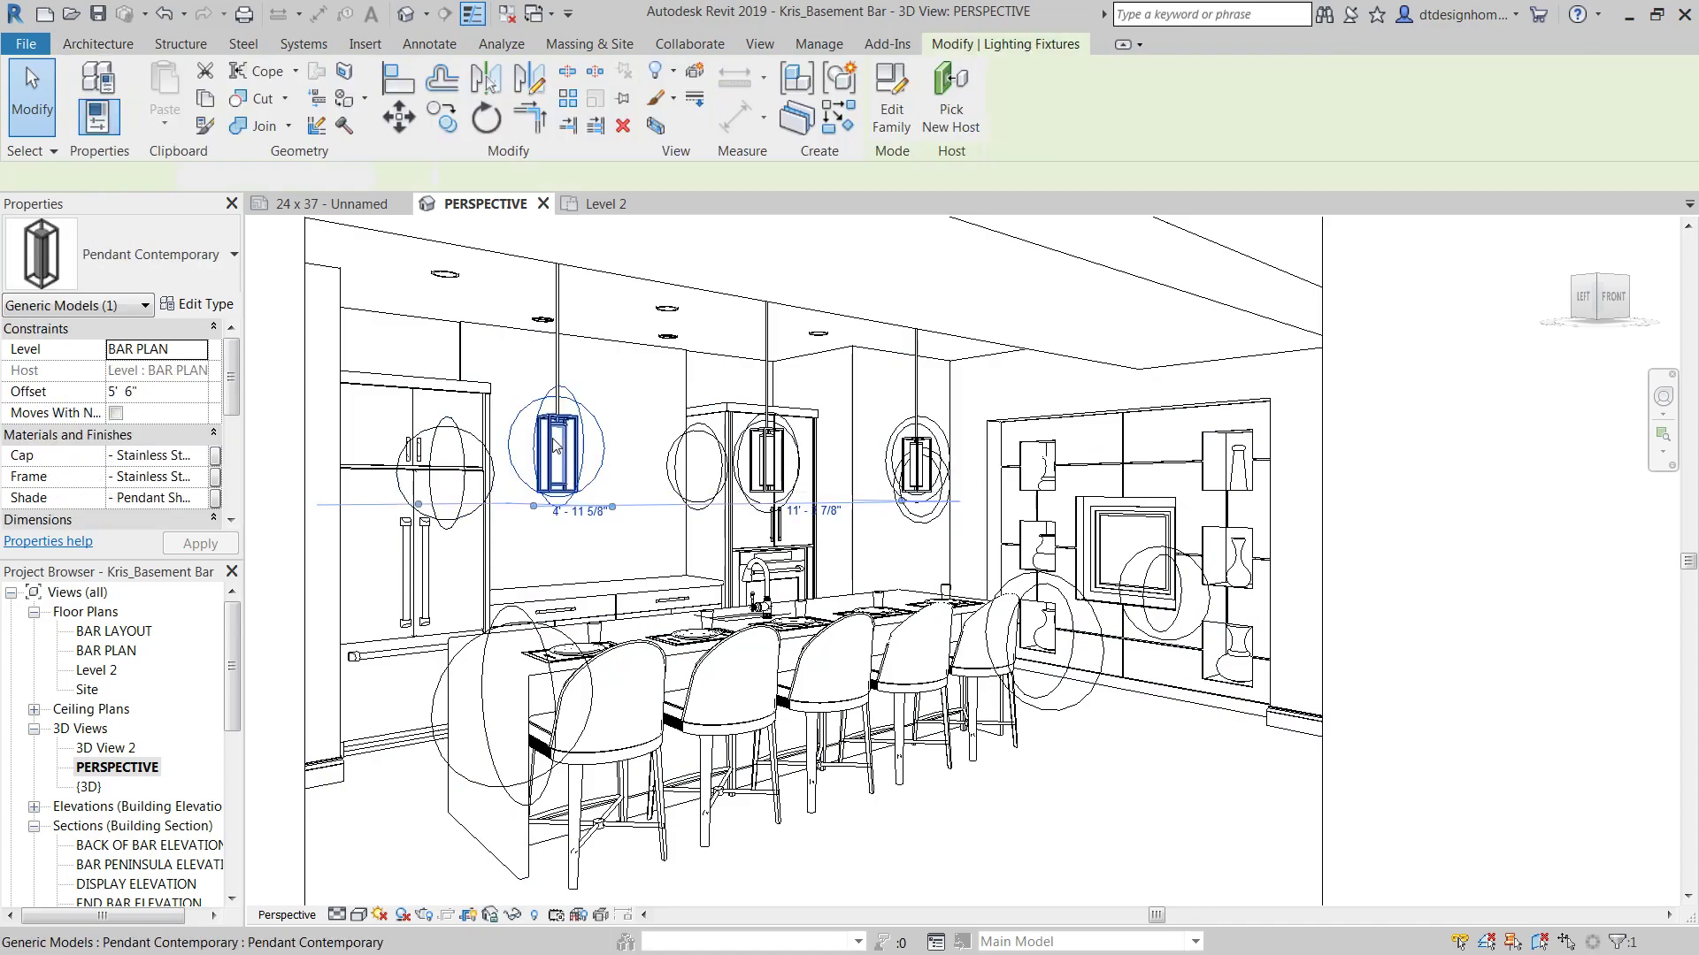
{"action": "scroll", "coordinate": [575, 438], "scroll_direction": "up", "scroll_amount": 3}
{"action": "scroll", "coordinate": [577, 423], "scroll_direction": "up", "scroll_amount": 2}
{"action": "left_click", "coordinate": [541, 514]}
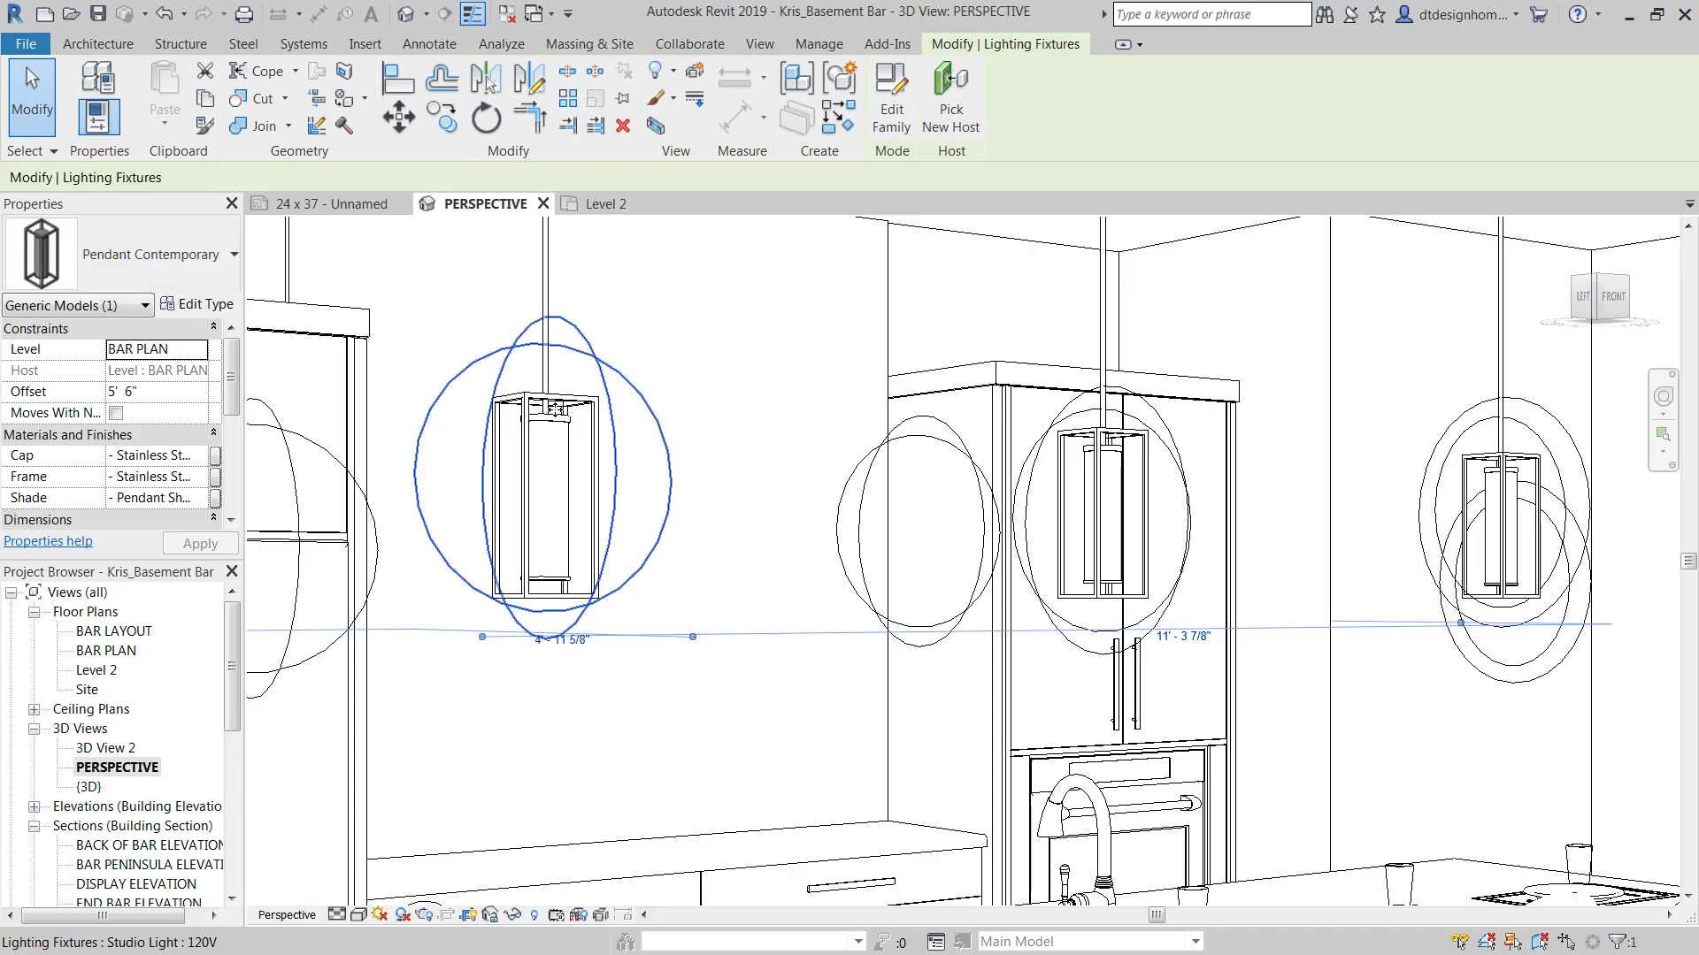
{"action": "left_click", "coordinate": [549, 464]}
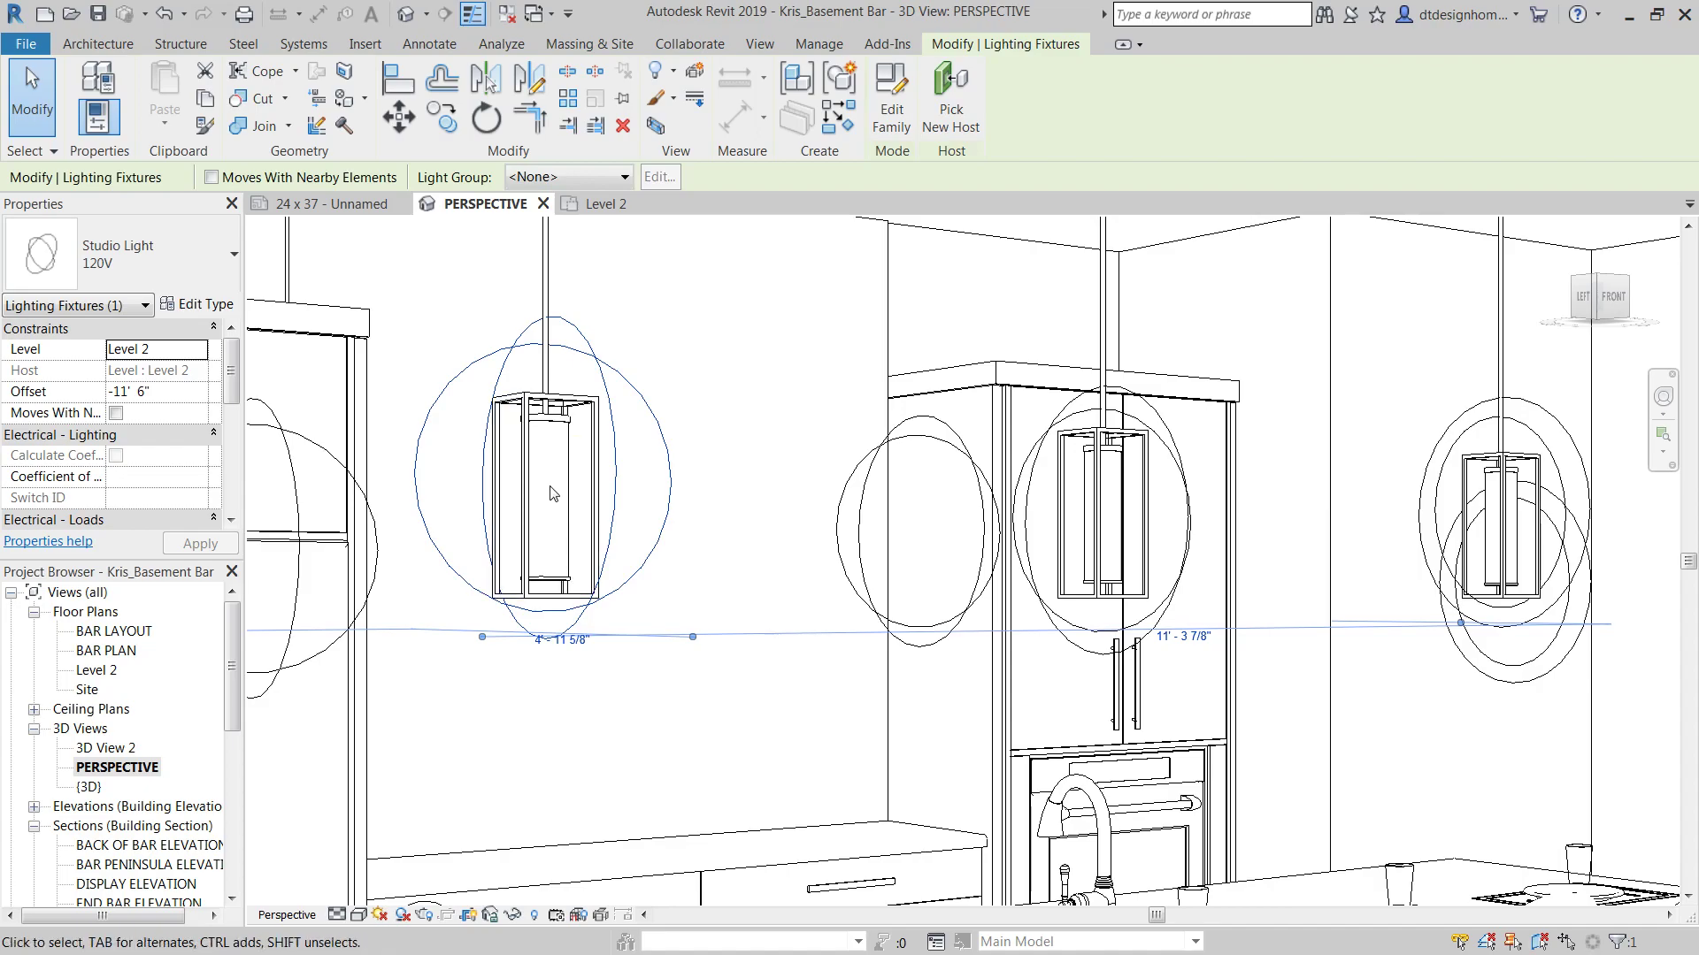
{"action": "scroll", "coordinate": [549, 494], "scroll_direction": "down", "scroll_amount": 3}
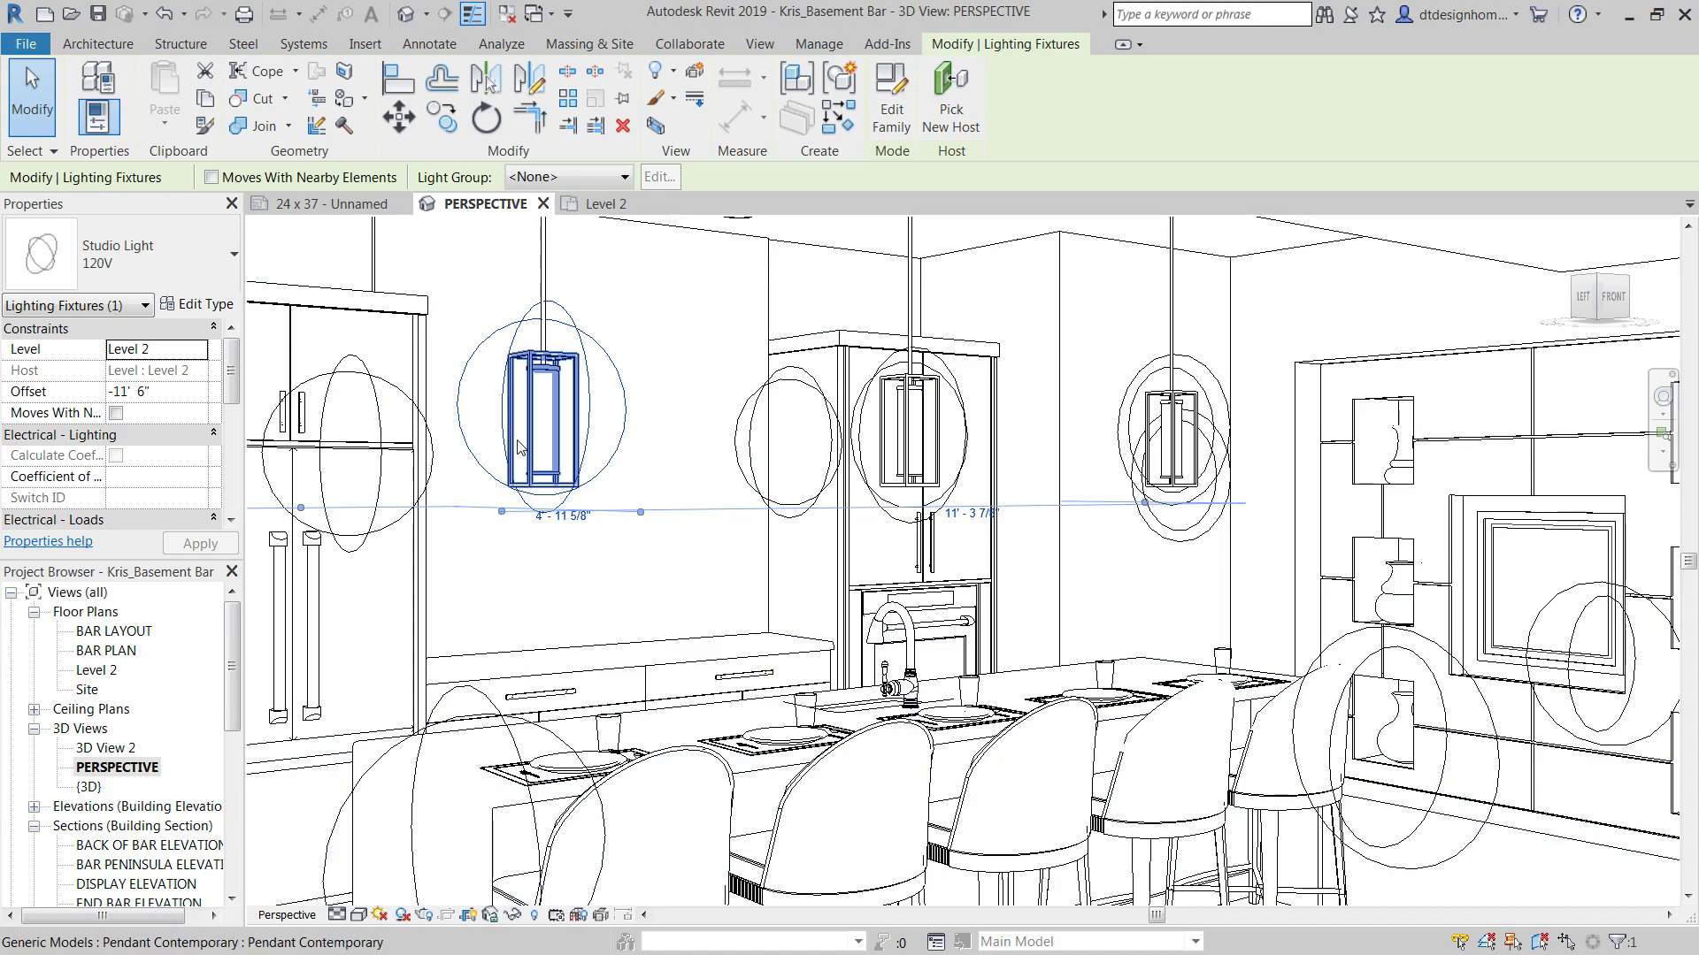
{"action": "middle_click_drag", "start_coordinate": [659, 504], "coordinate": [575, 469]}
{"action": "scroll", "coordinate": [626, 458], "scroll_direction": "down", "scroll_amount": 2}
{"action": "key", "text": "Escape"}
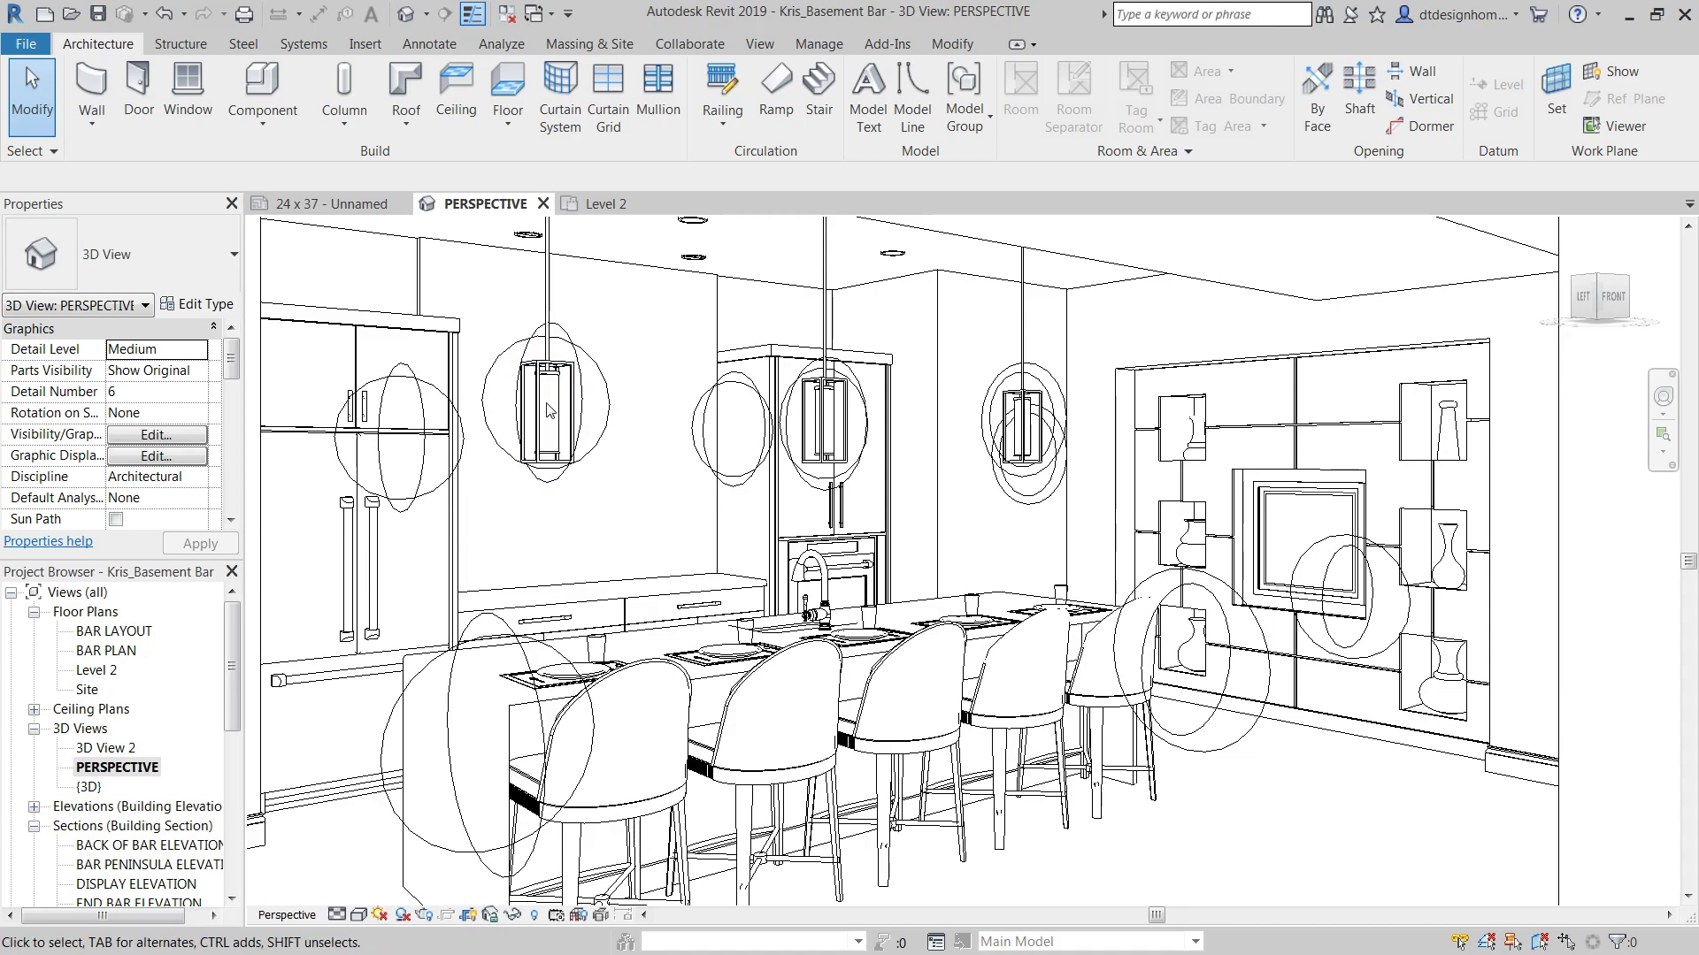
{"action": "left_click", "coordinate": [567, 418]}
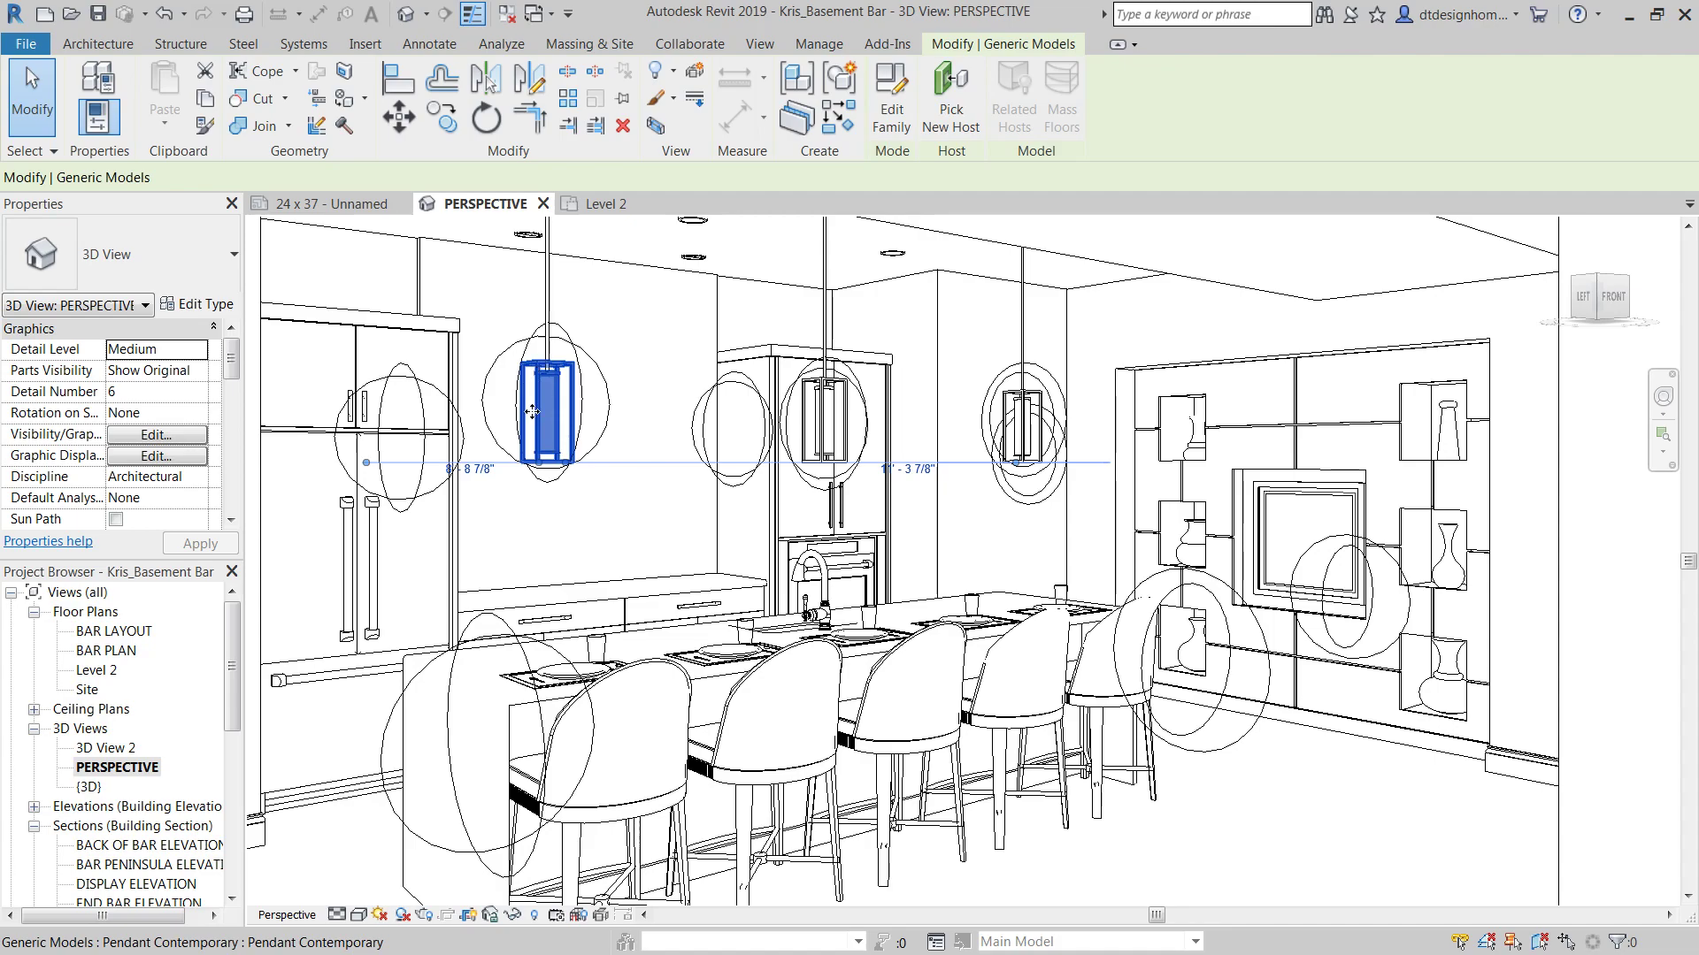
{"action": "key", "text": "Escape"}
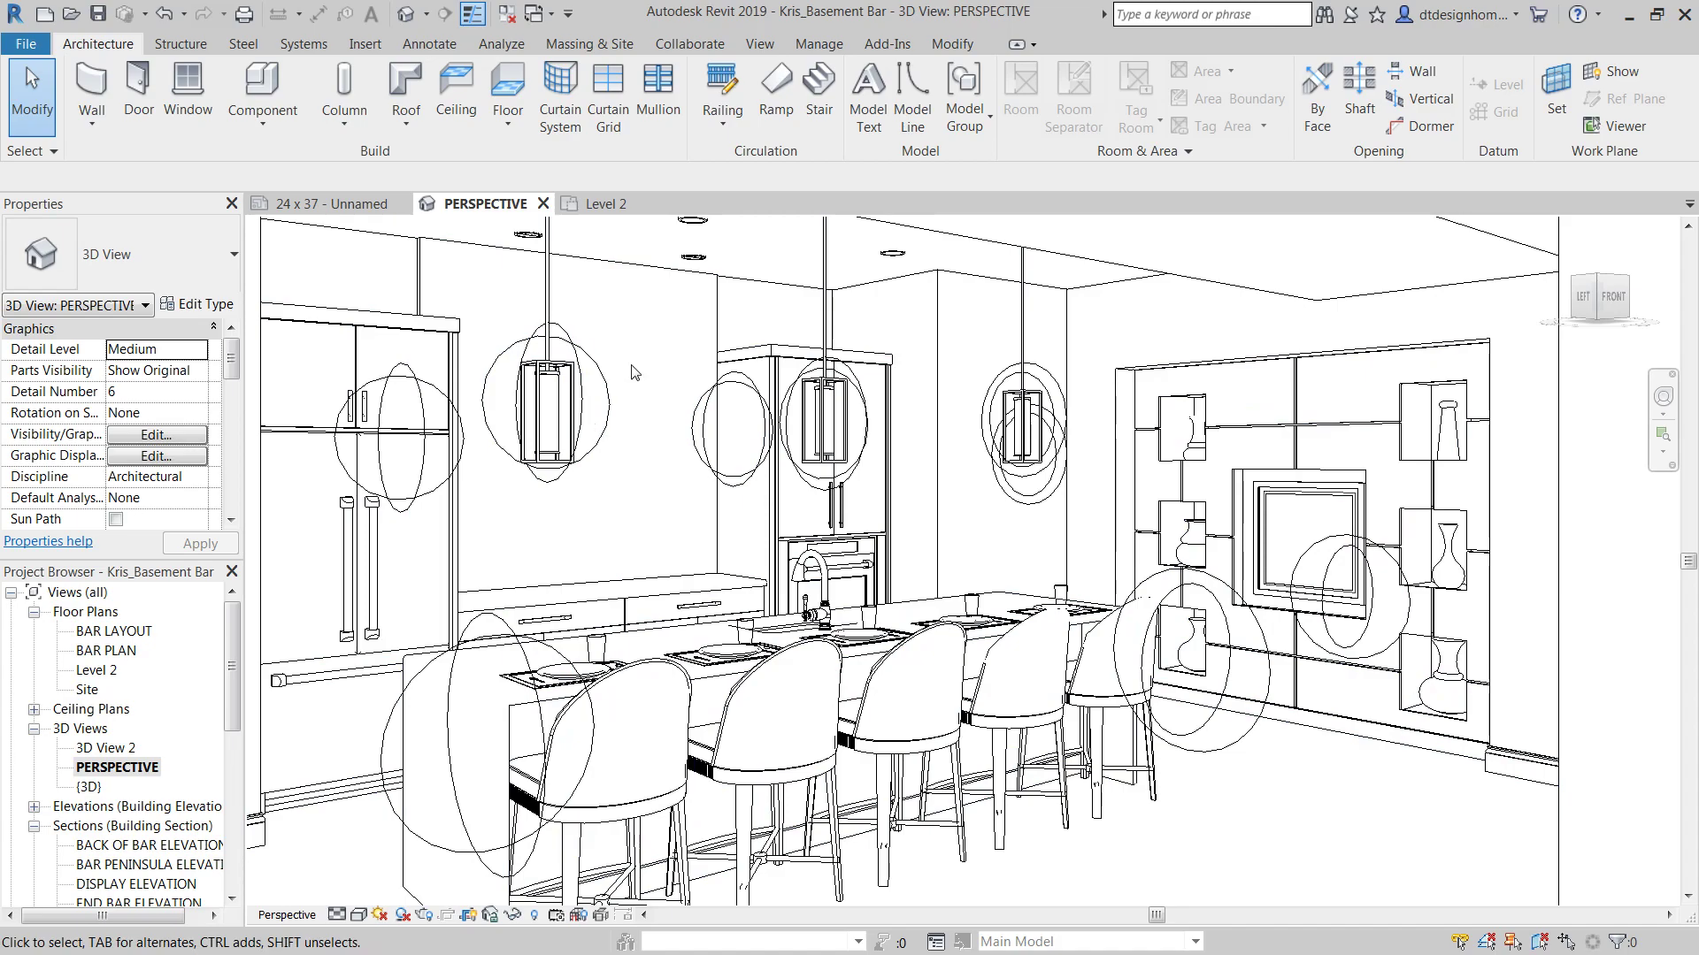
{"action": "scroll", "coordinate": [630, 509], "scroll_direction": "down", "scroll_amount": 2}
{"action": "scroll", "coordinate": [630, 508], "scroll_direction": "down", "scroll_amount": 3}
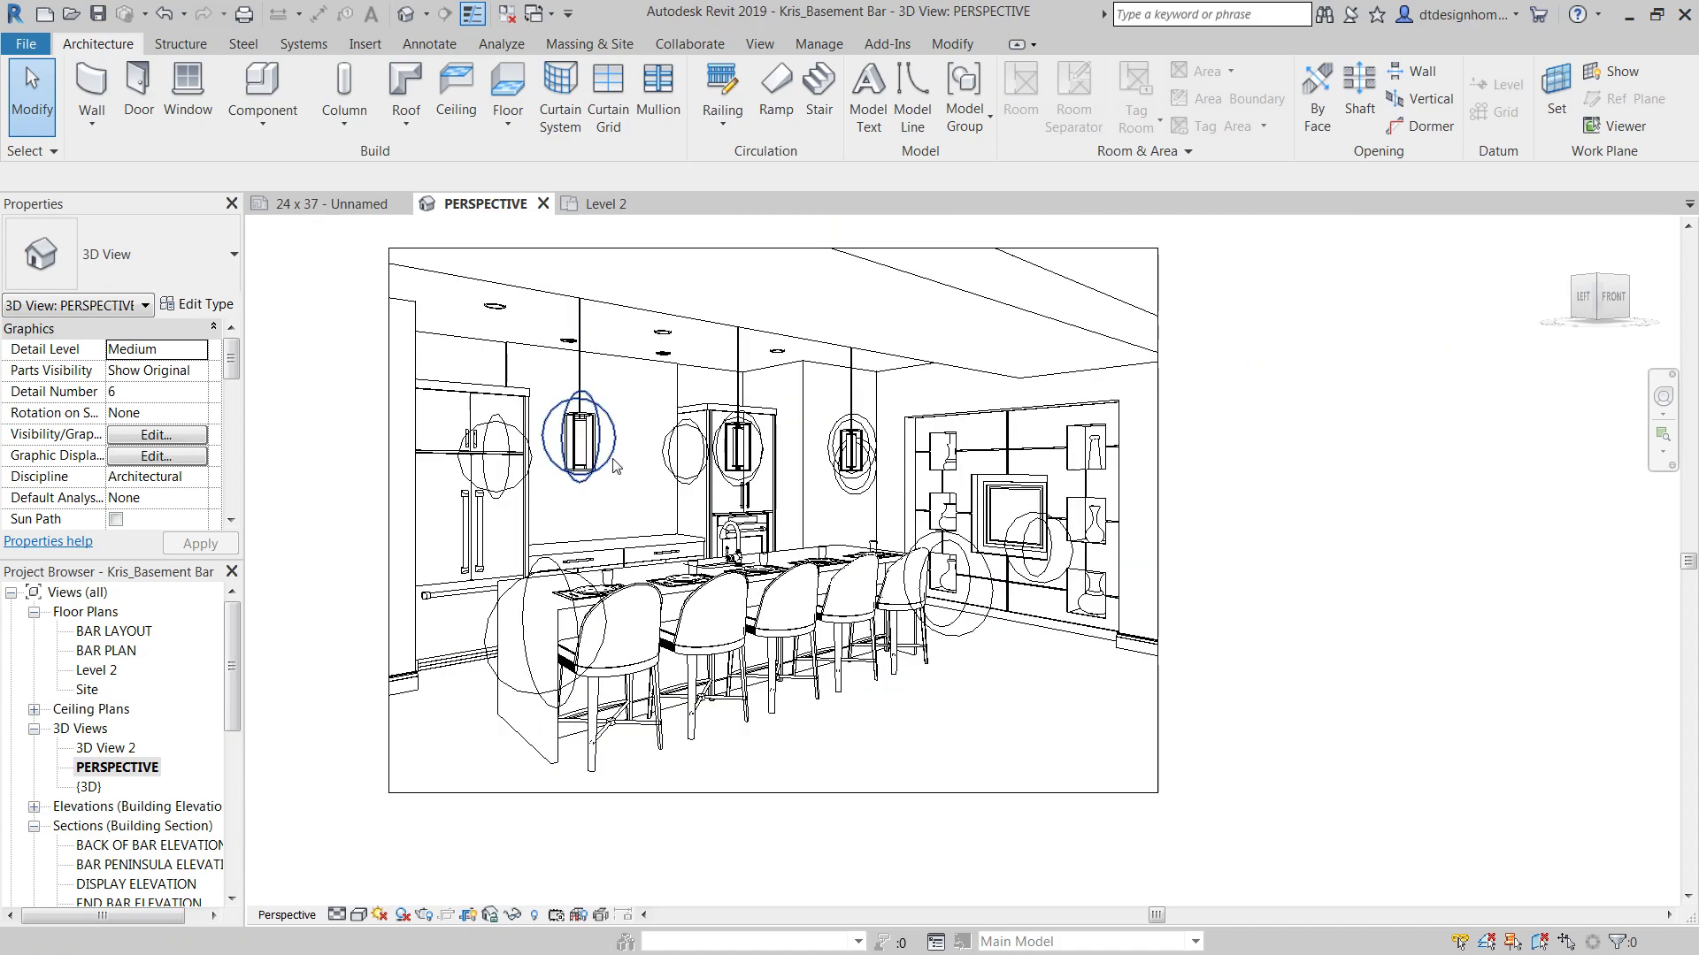
{"action": "scroll", "coordinate": [664, 517], "scroll_direction": "up", "scroll_amount": 3}
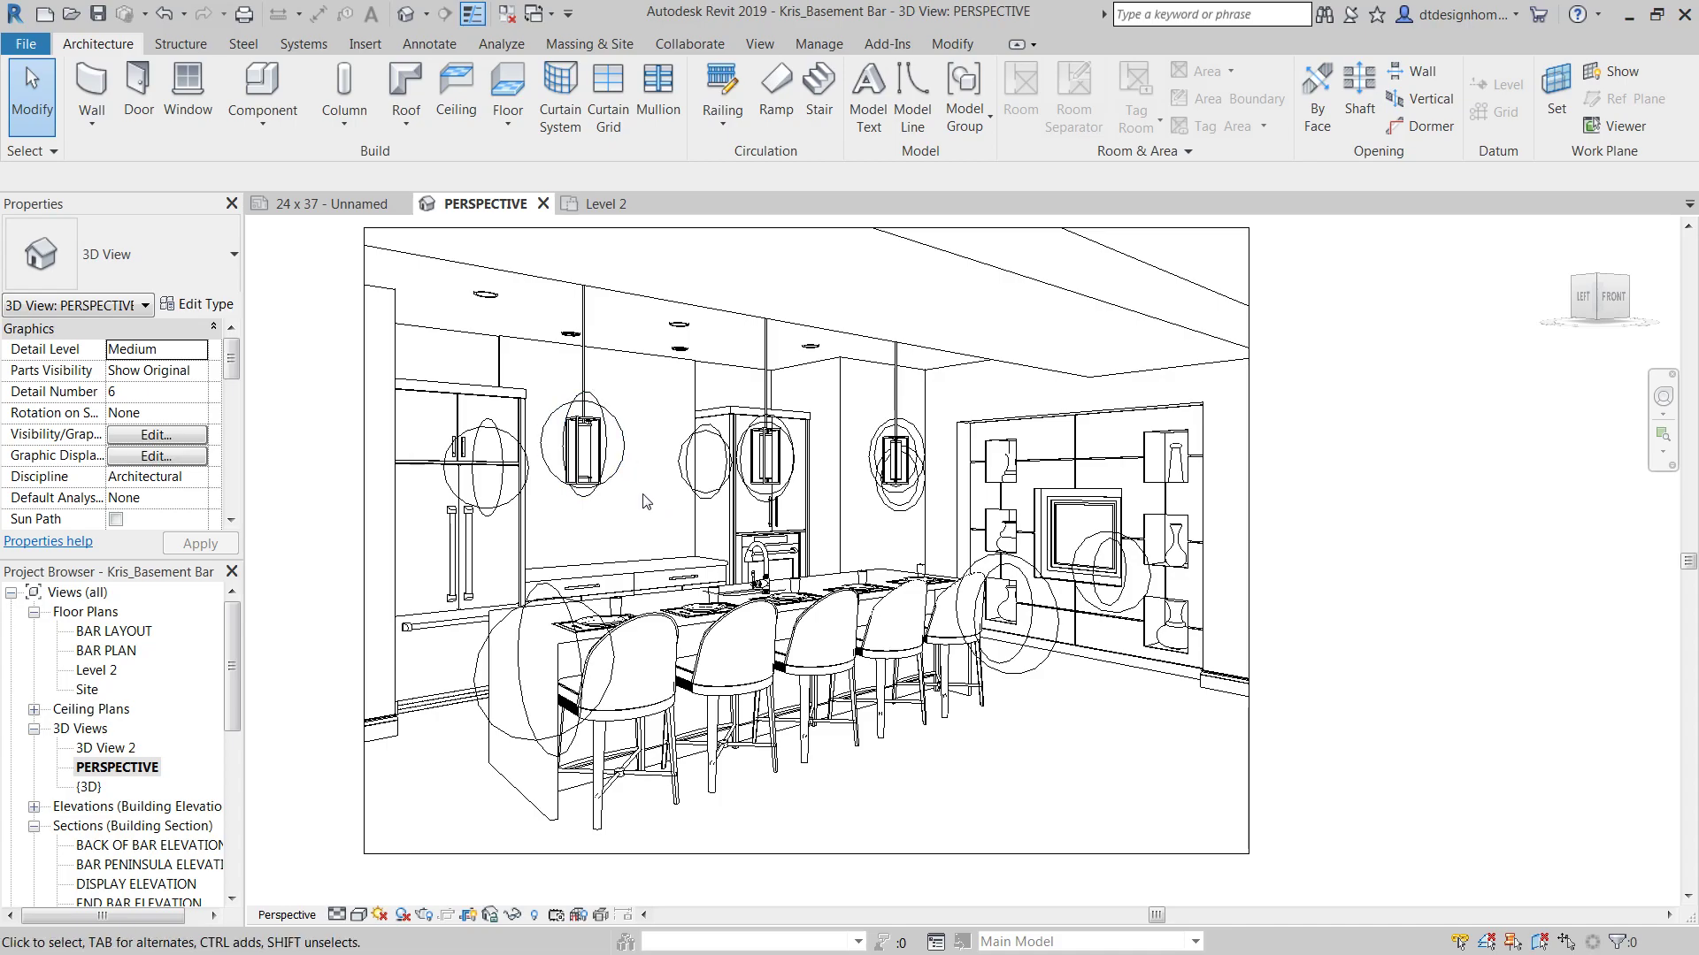
{"action": "left_click", "coordinate": [504, 491]}
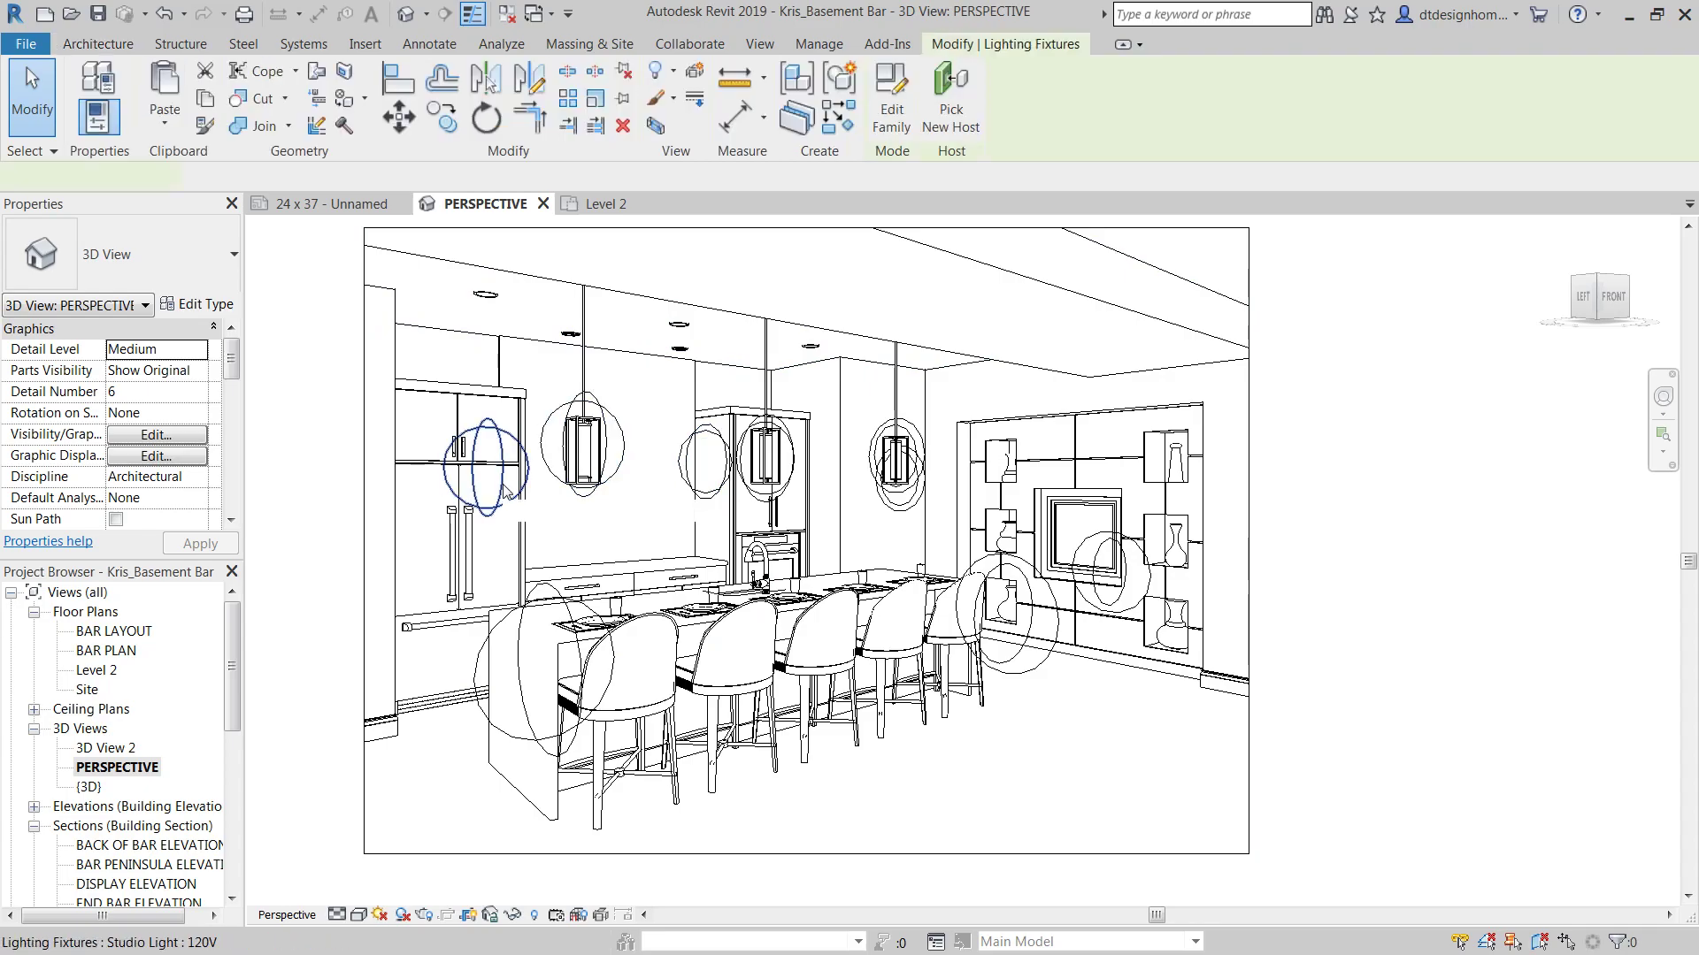
{"action": "left_click", "coordinate": [197, 304]}
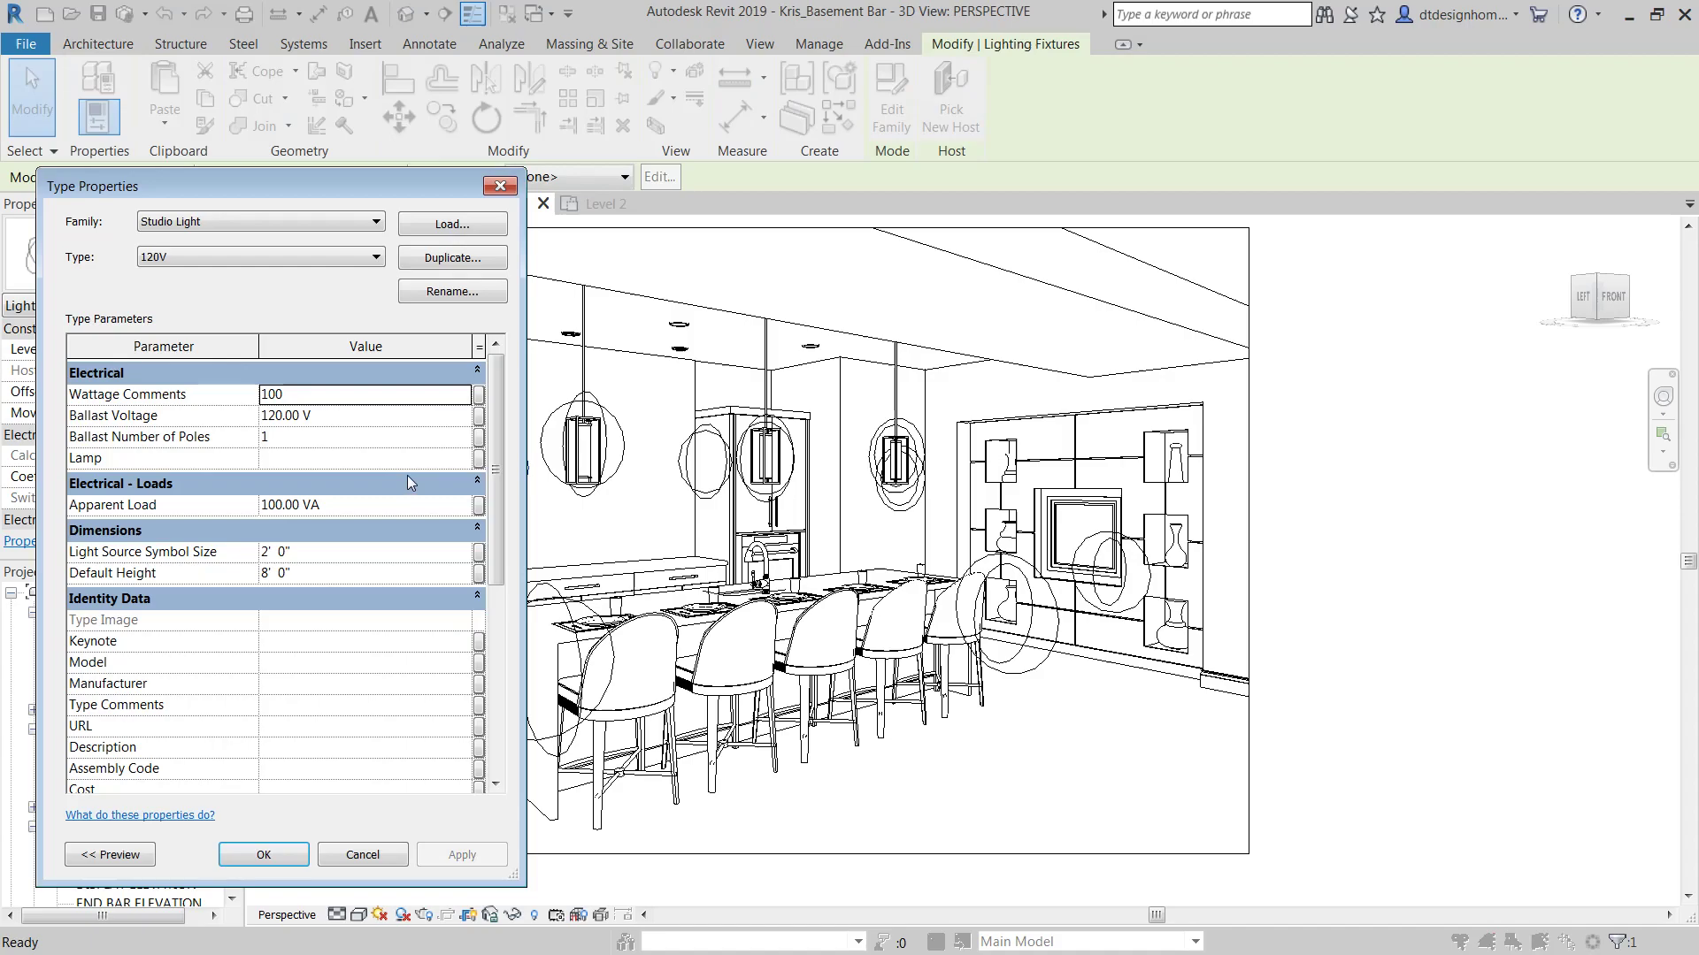
{"action": "scroll", "coordinate": [148, 724], "scroll_direction": "down", "scroll_amount": 5}
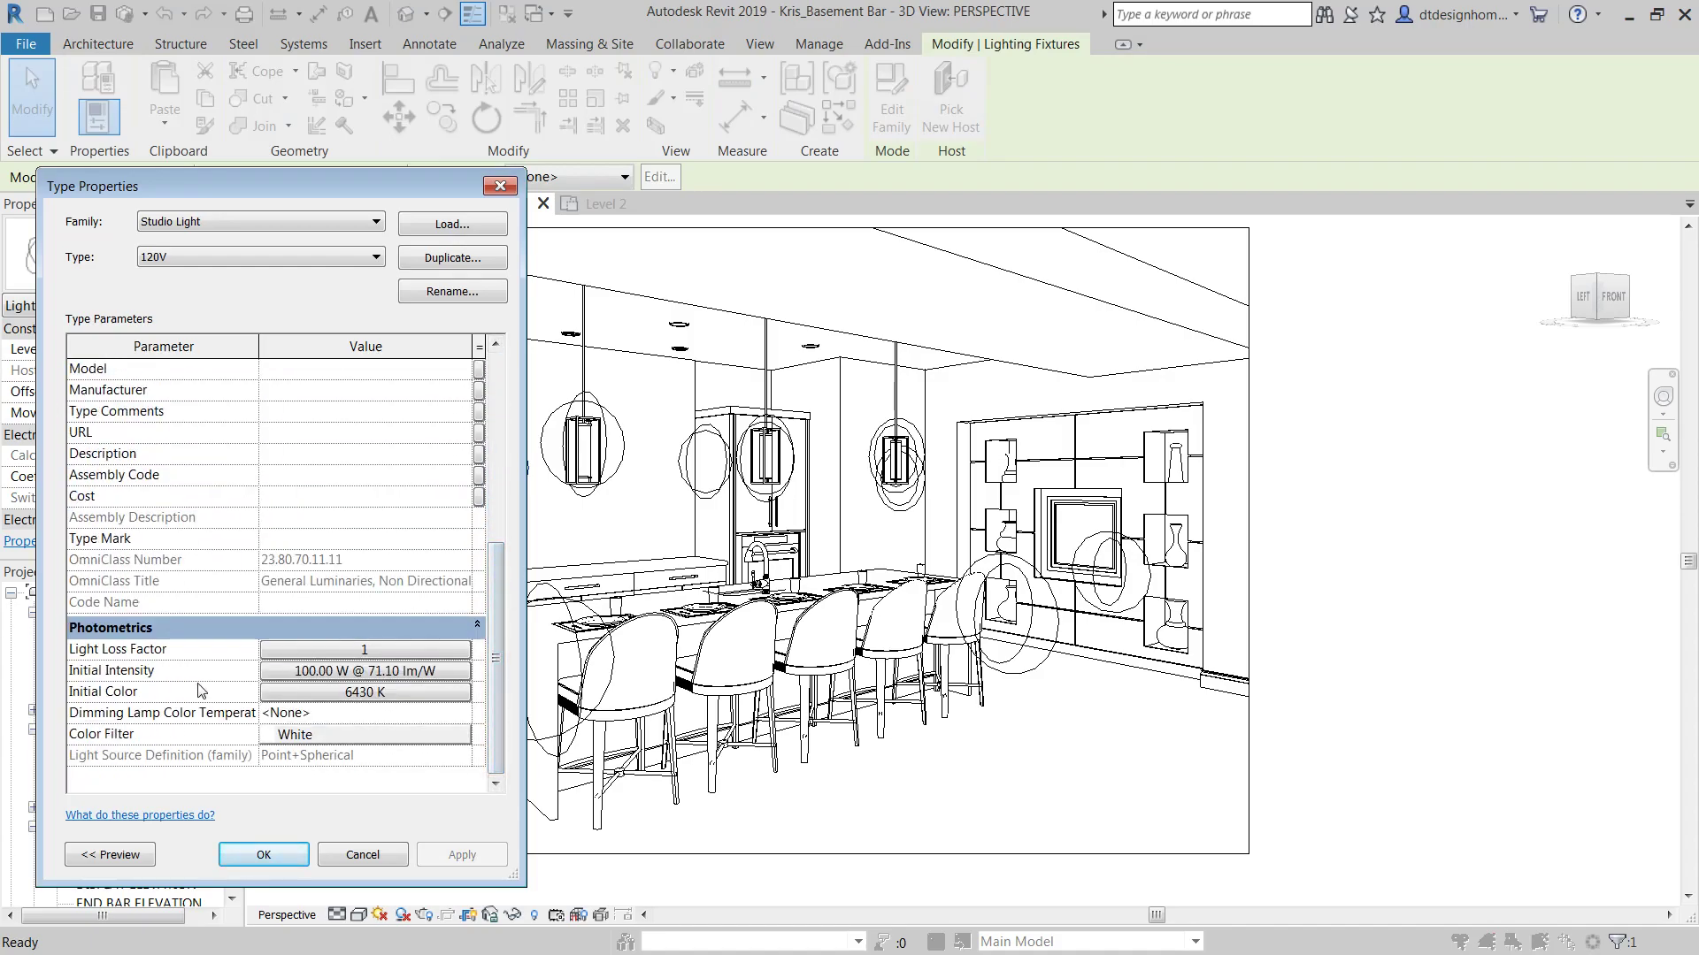
{"action": "left_click", "coordinate": [363, 858]}
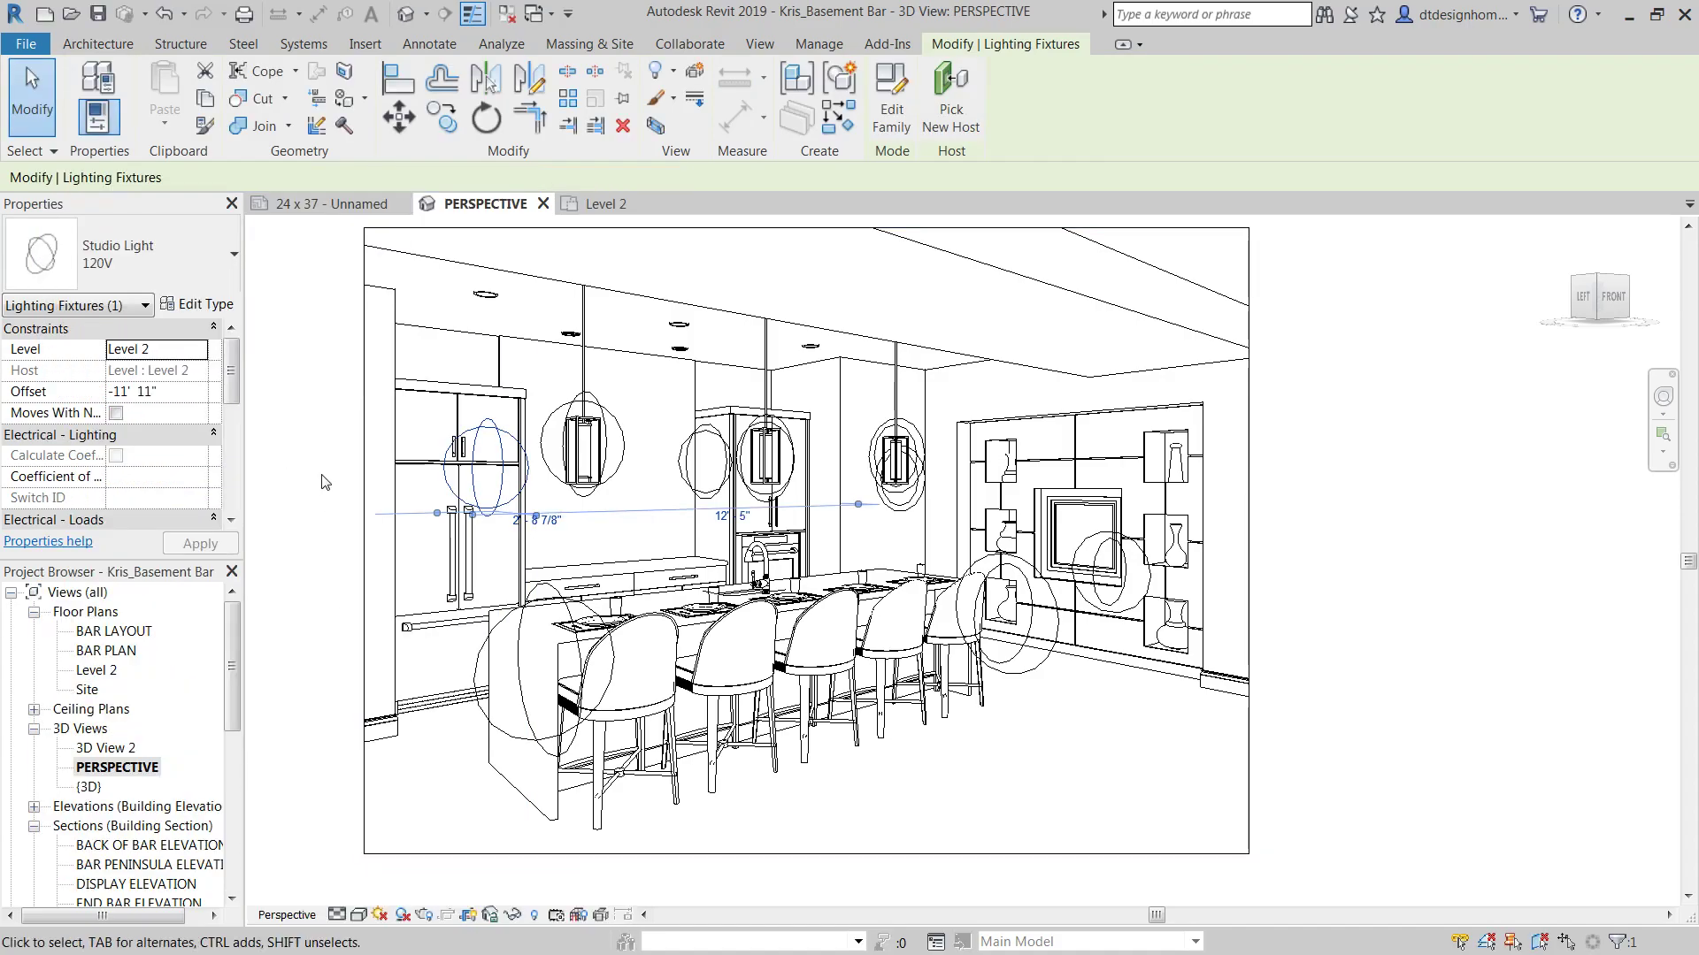
{"action": "key", "text": "Escape"}
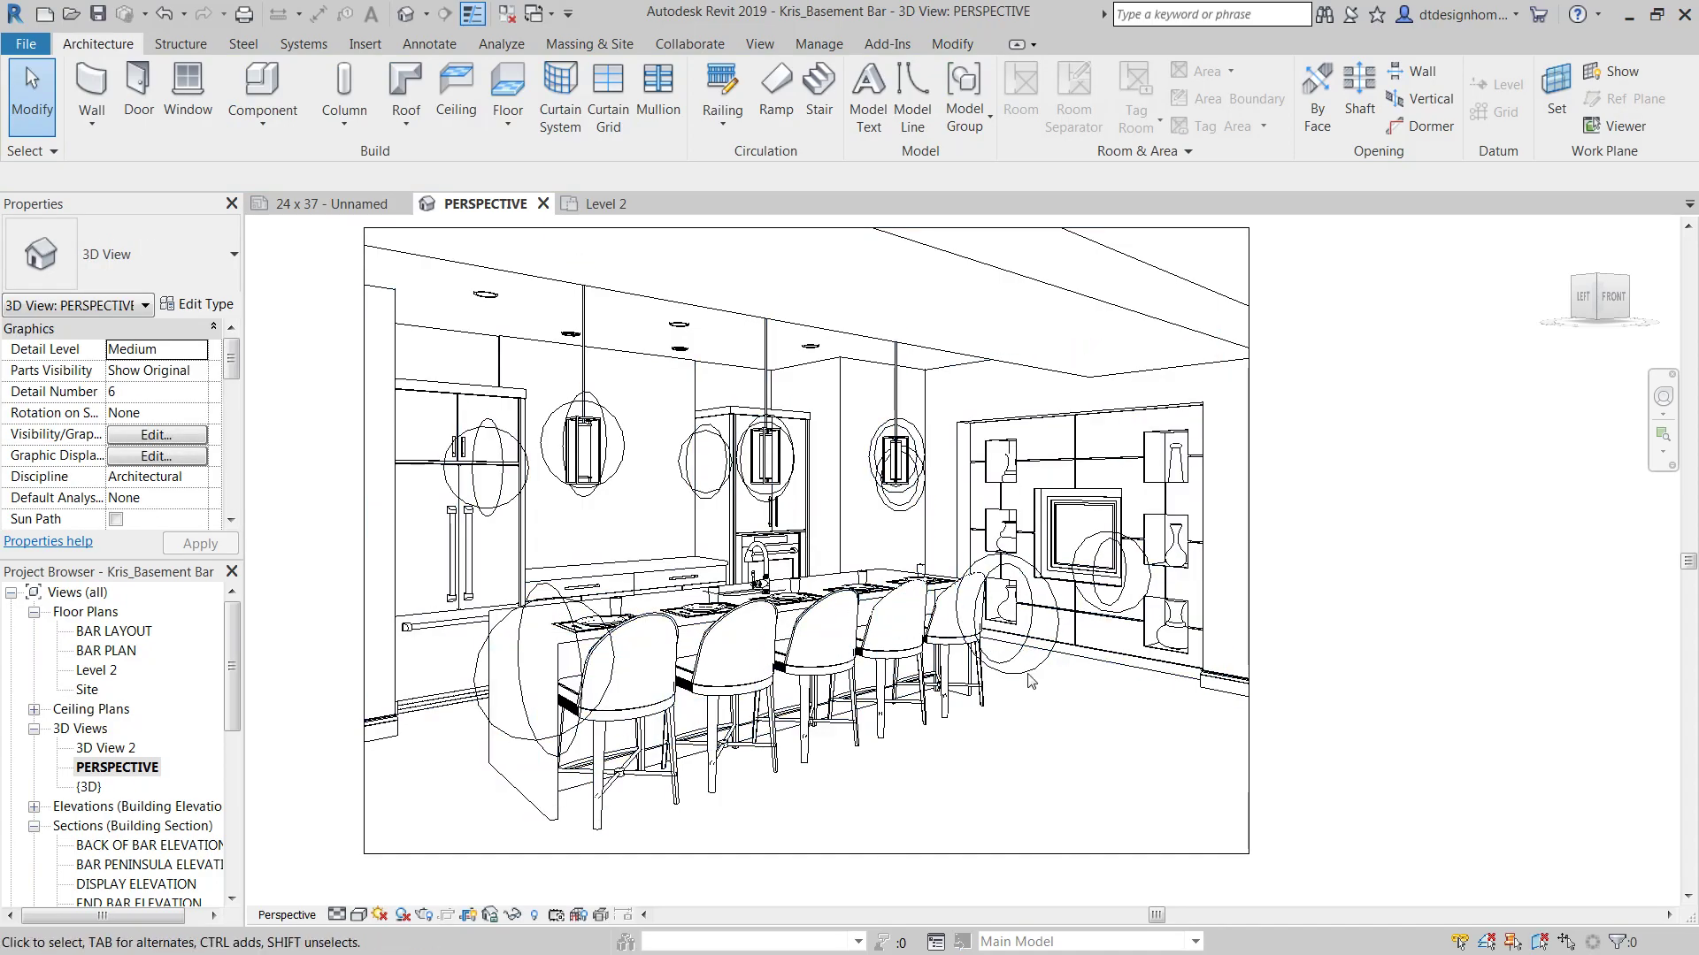
{"action": "middle_click_drag", "start_coordinate": [1035, 753], "coordinate": [1139, 776]}
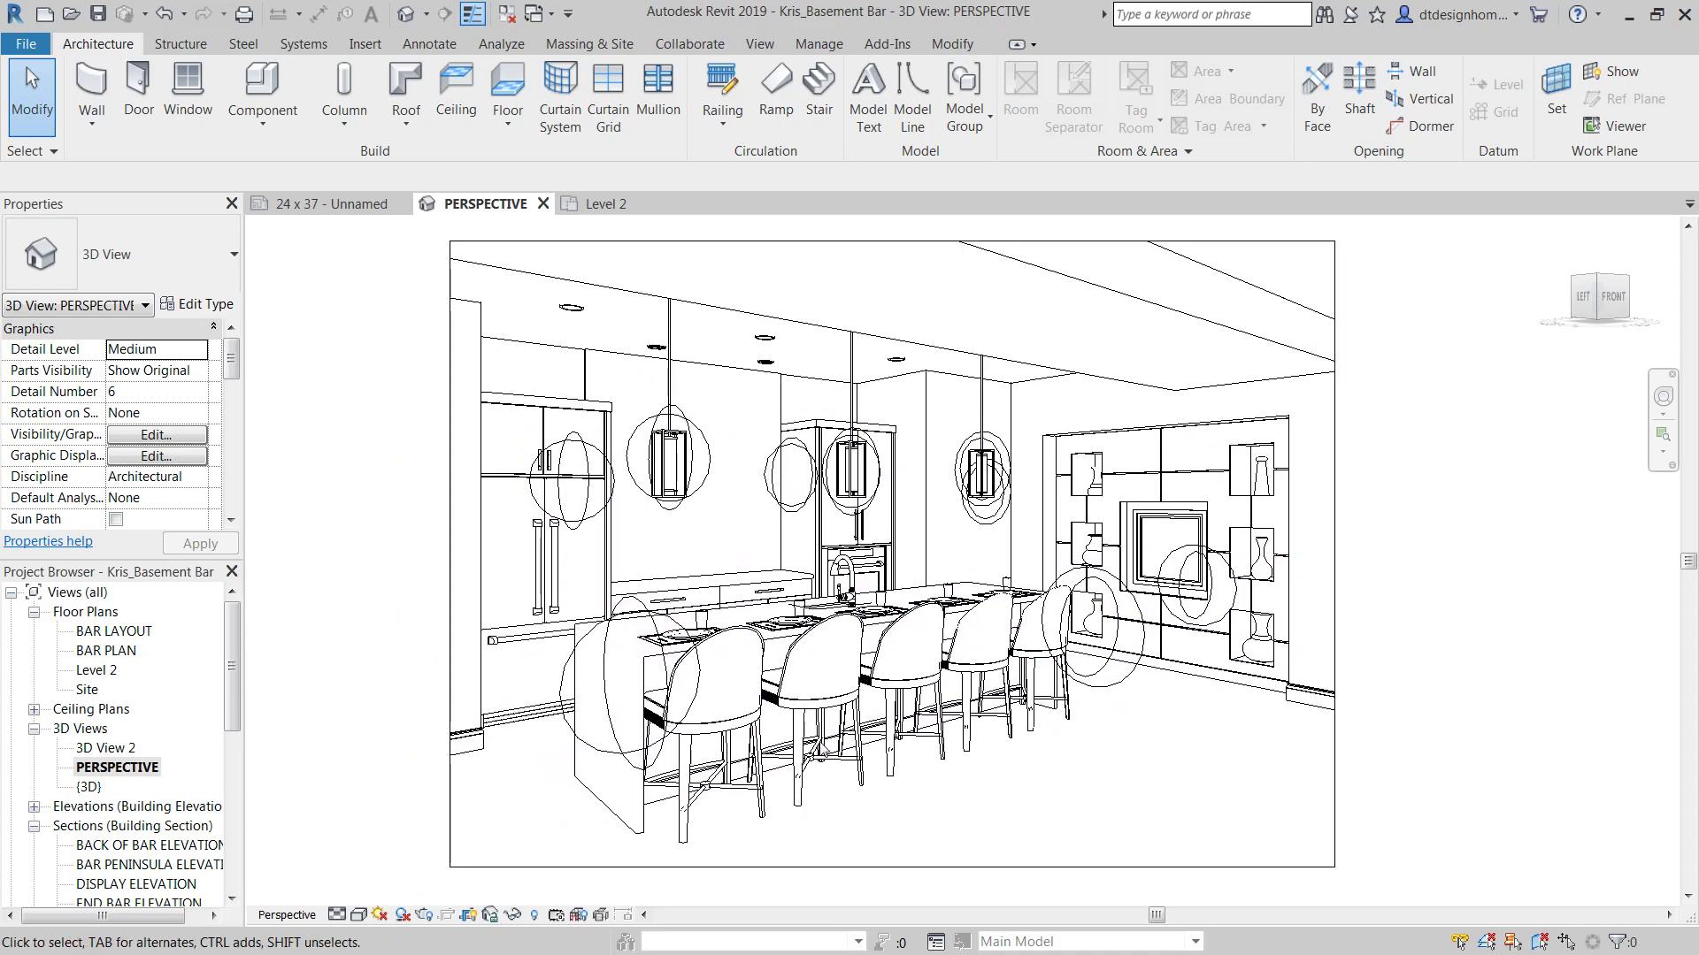